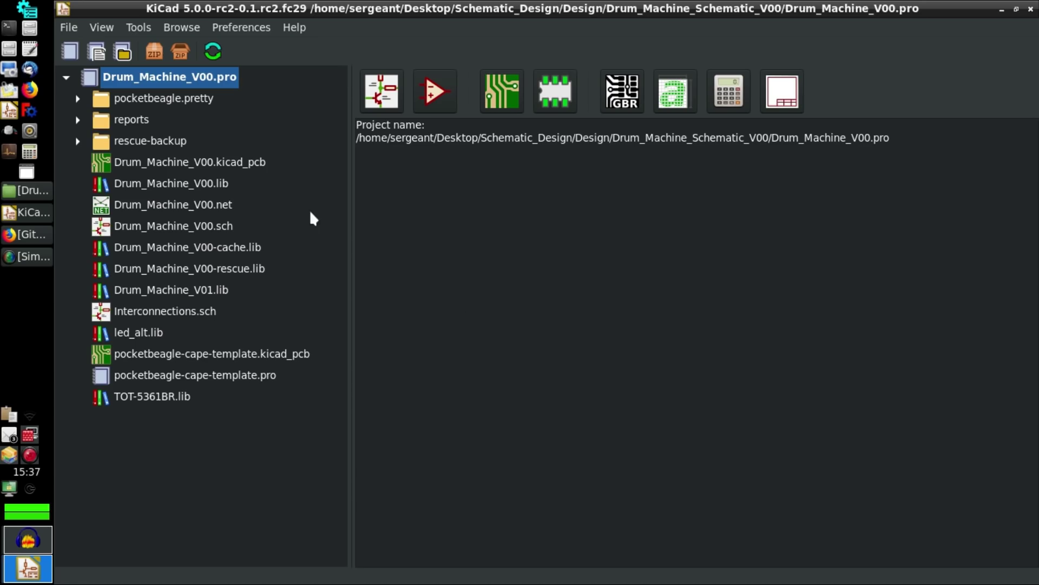
# View KiCad's version information and licence in the About dialog, and close it.
pyautogui.click(294, 27)
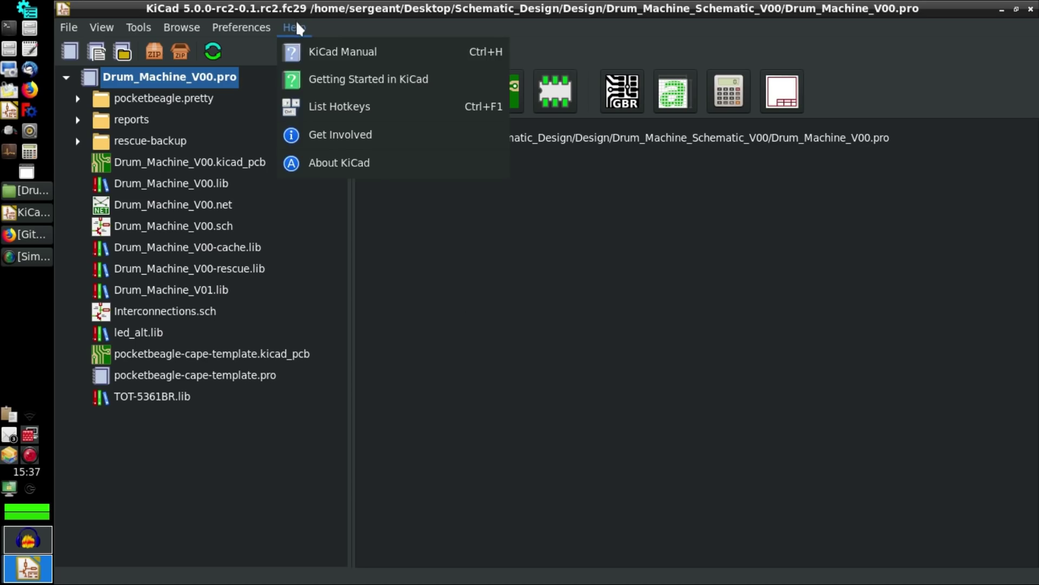
pyautogui.click(323, 172)
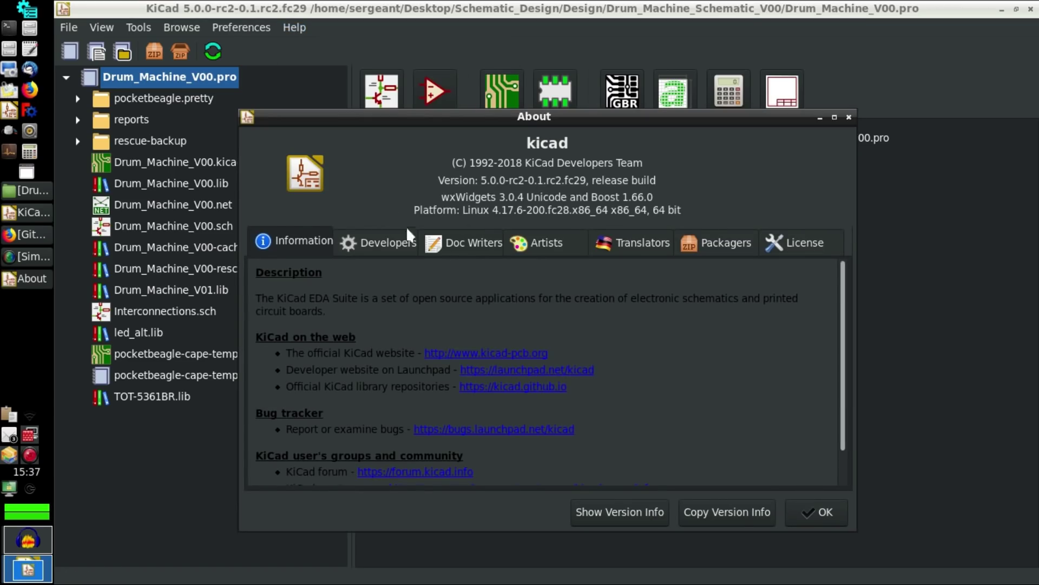
pyautogui.click(794, 242)
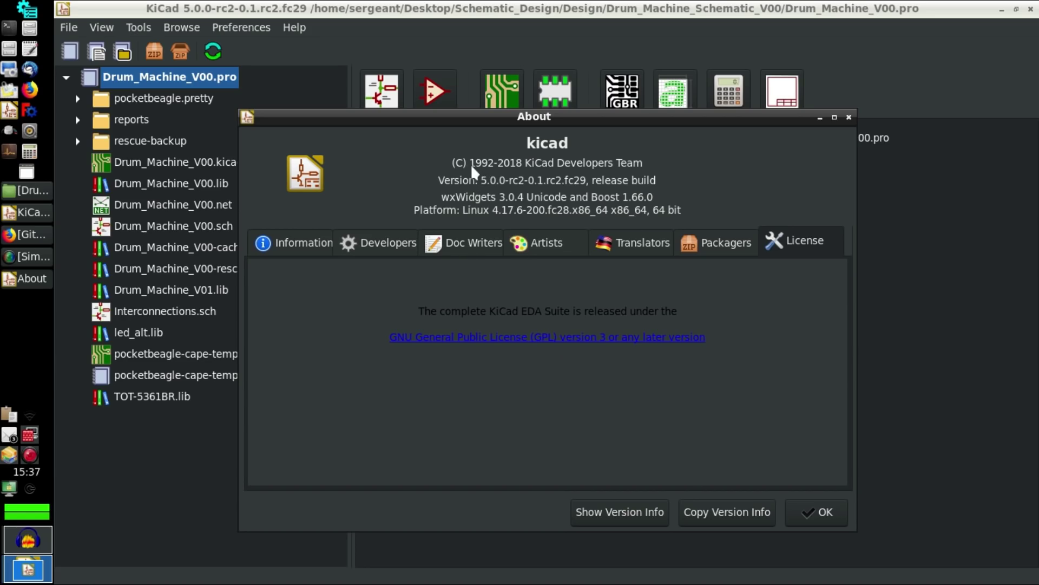
pyautogui.click(849, 117)
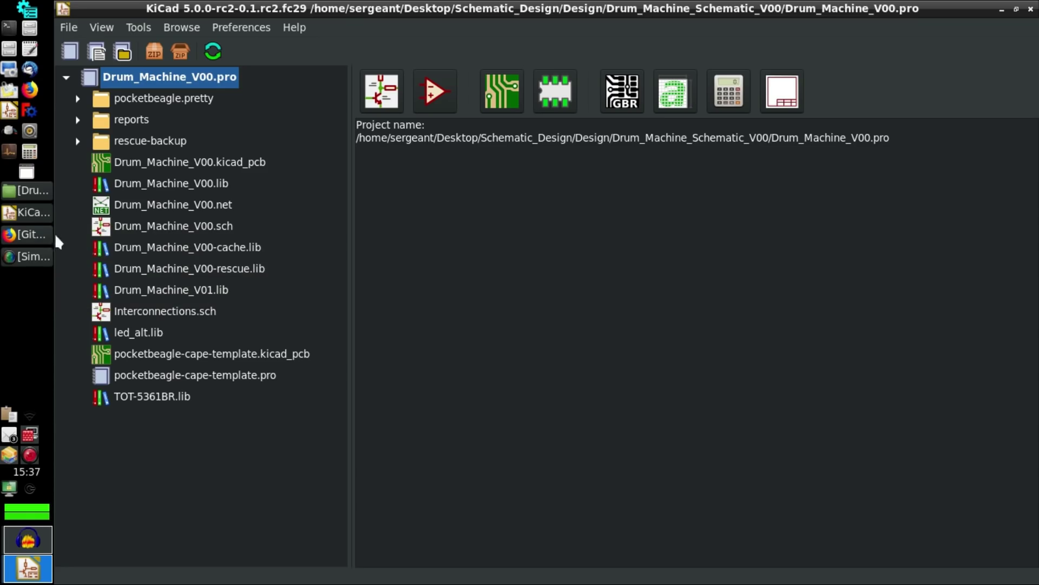
# Switch to Firefox, review the pocketbeagle-cape-template GitHub page and its installation instructions, and return to the KiCad project.
pyautogui.click(37, 233)
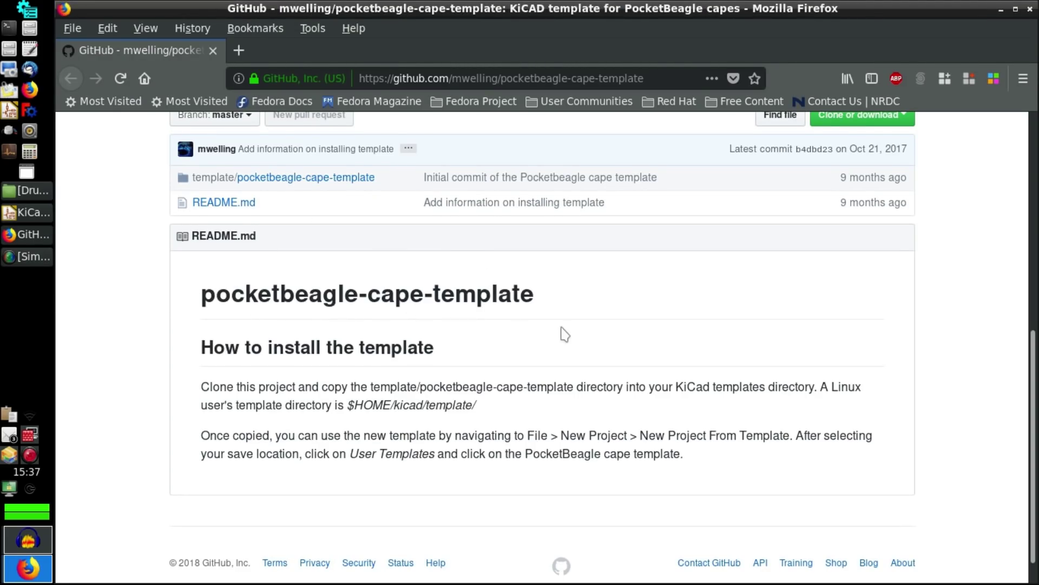
pyautogui.scroll(-1, 563, 333)
pyautogui.scroll(10, 563, 333)
pyautogui.scroll(-4, 564, 333)
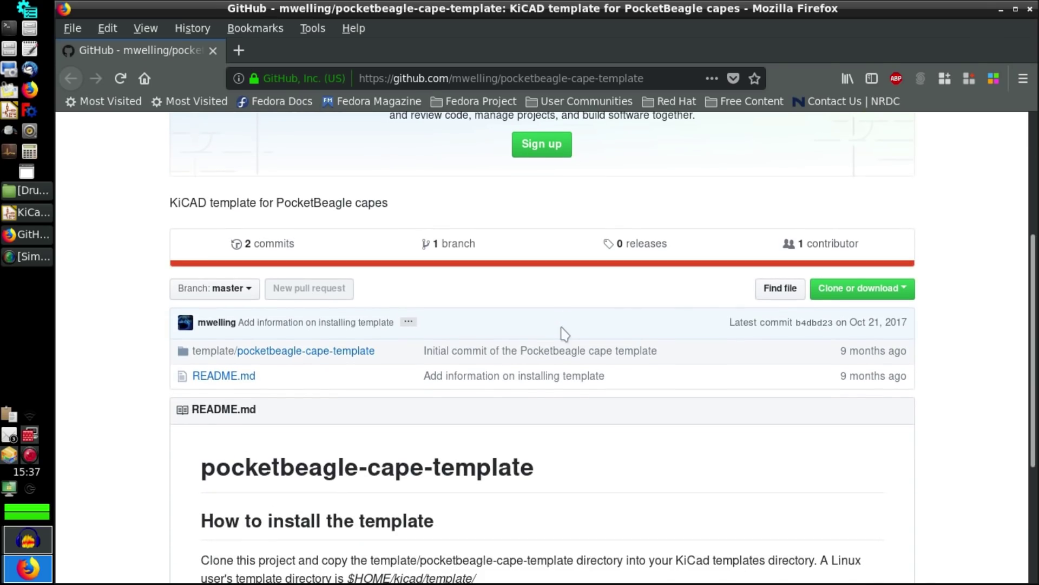
pyautogui.click(1001, 9)
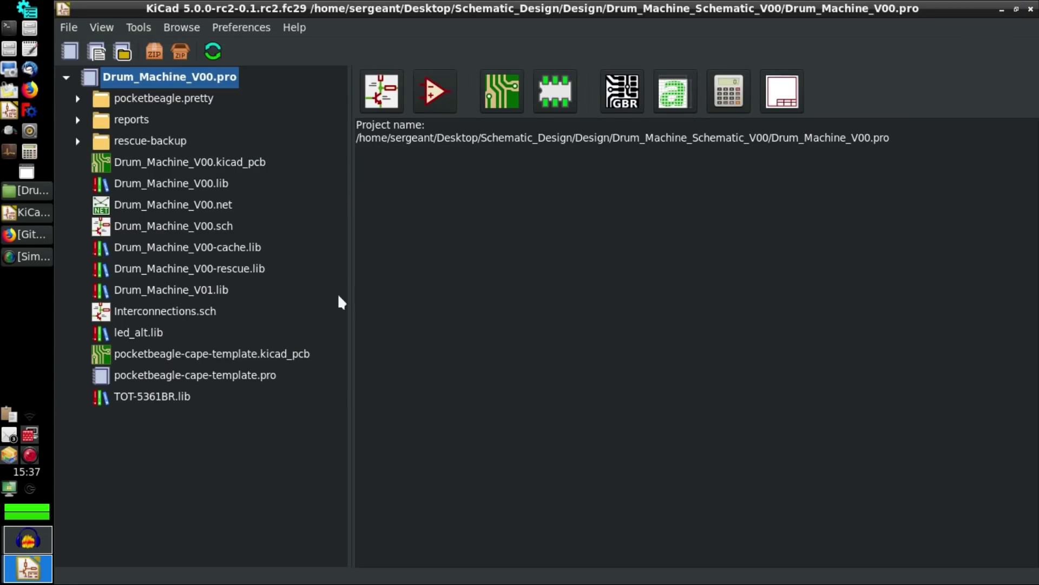
# Open Drum_Machine_V00.sch and review its sheets in an enlarged hierarchy navigator.
pyautogui.doubleClick(164, 226)
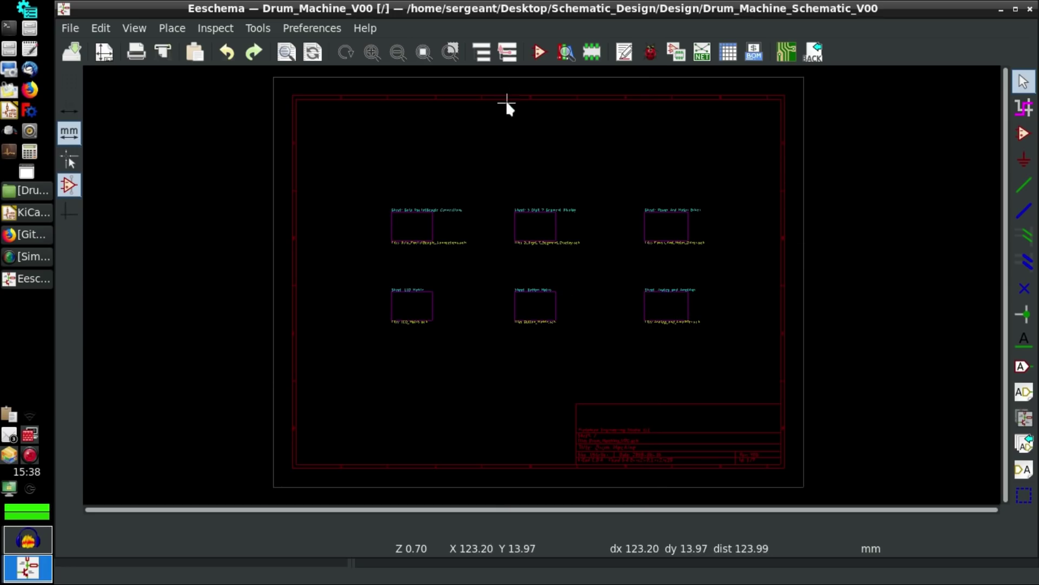
pyautogui.click(481, 52)
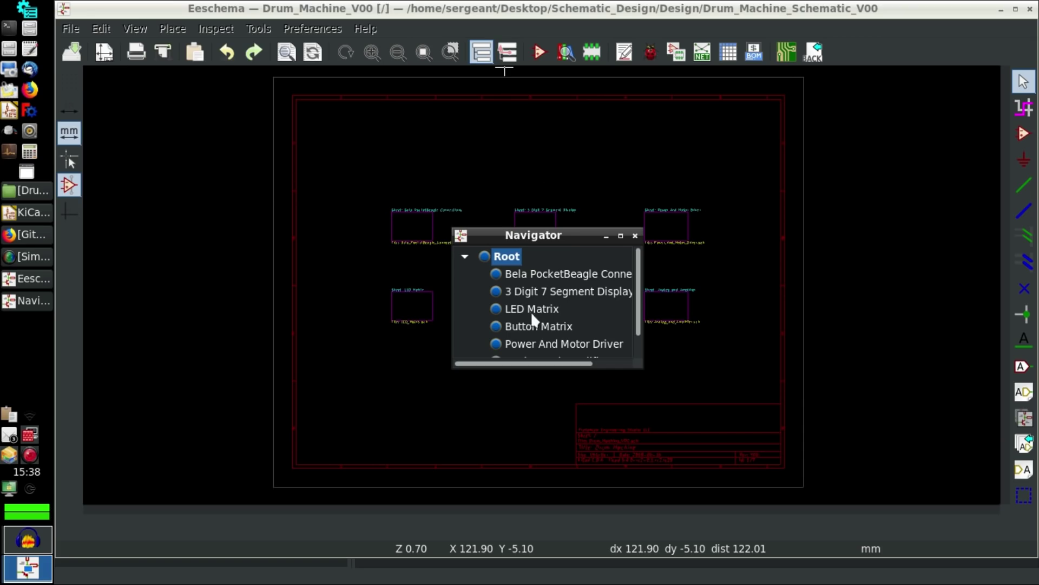
pyautogui.moveTo(641, 365); pyautogui.dragTo(756, 459)
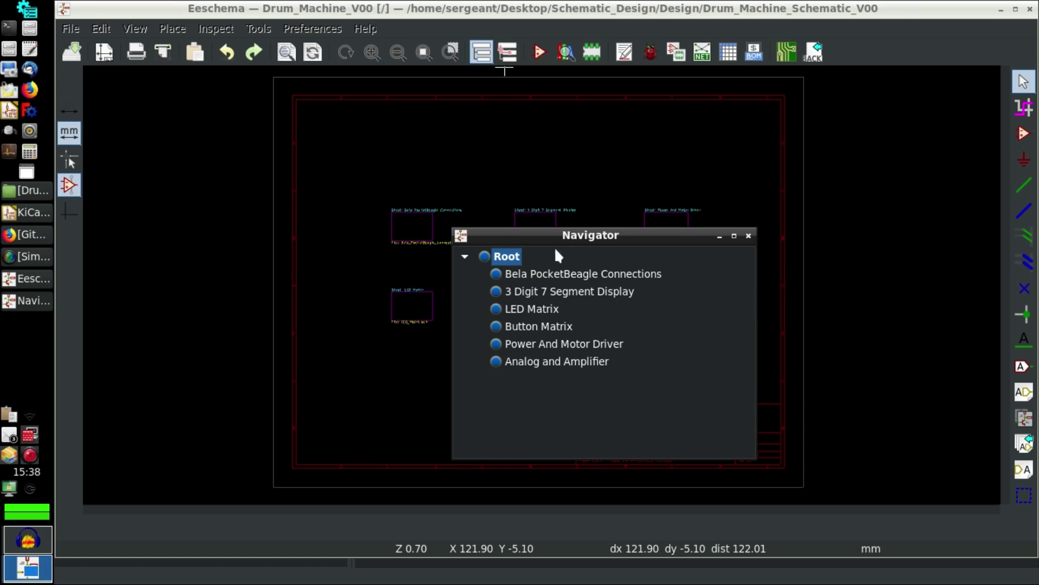
pyautogui.moveTo(557, 235); pyautogui.dragTo(785, 212)
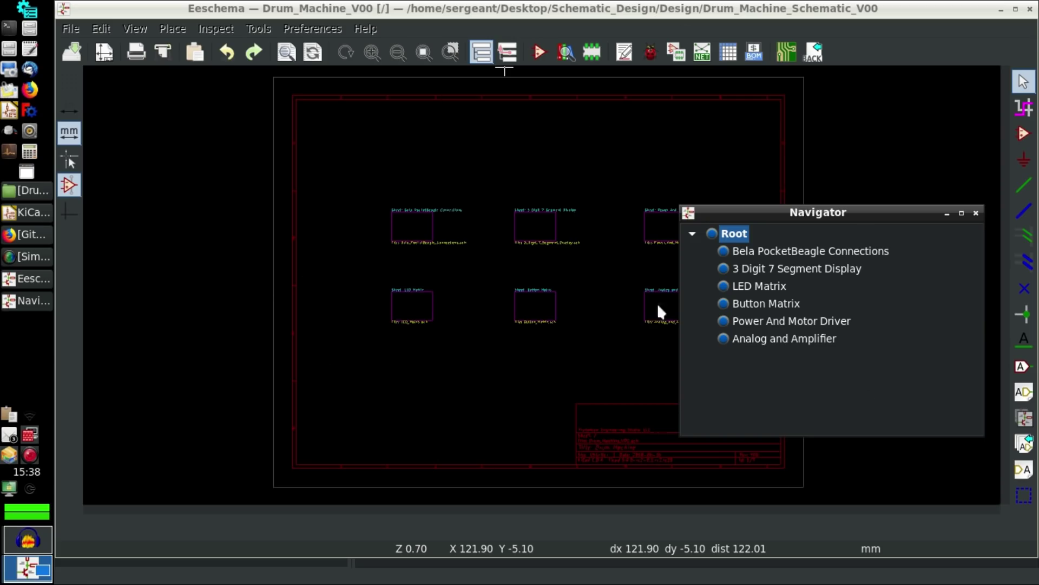
pyautogui.moveTo(794, 211); pyautogui.dragTo(198, 198)
pyautogui.moveTo(384, 432); pyautogui.dragTo(311, 490)
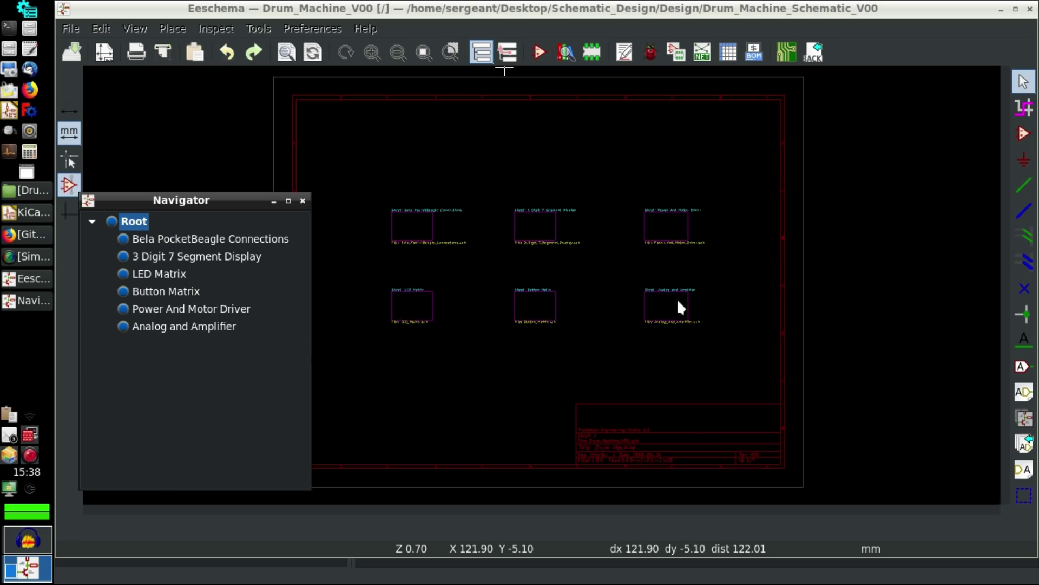
pyautogui.press('Escape')
# Look over the root sheet's blocks and enter the Bela PocketBeagle Connections sheet.
pyautogui.scroll(6, 535, 277)
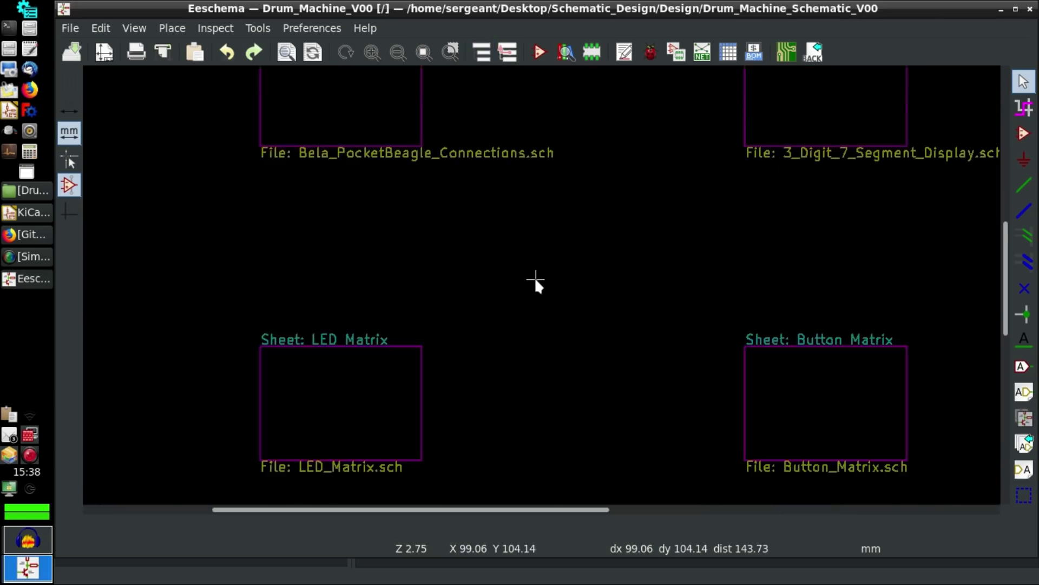
pyautogui.moveTo(540, 148); pyautogui.dragTo(624, 371, button='middle')
pyautogui.scroll(-1, 869, 356)
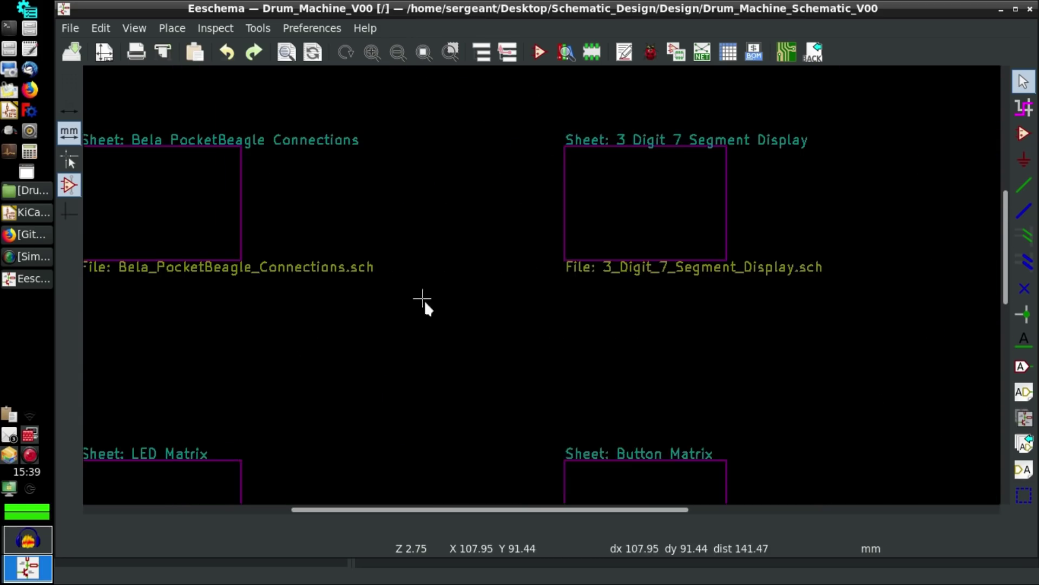
pyautogui.moveTo(424, 302); pyautogui.dragTo(639, 303, button='middle')
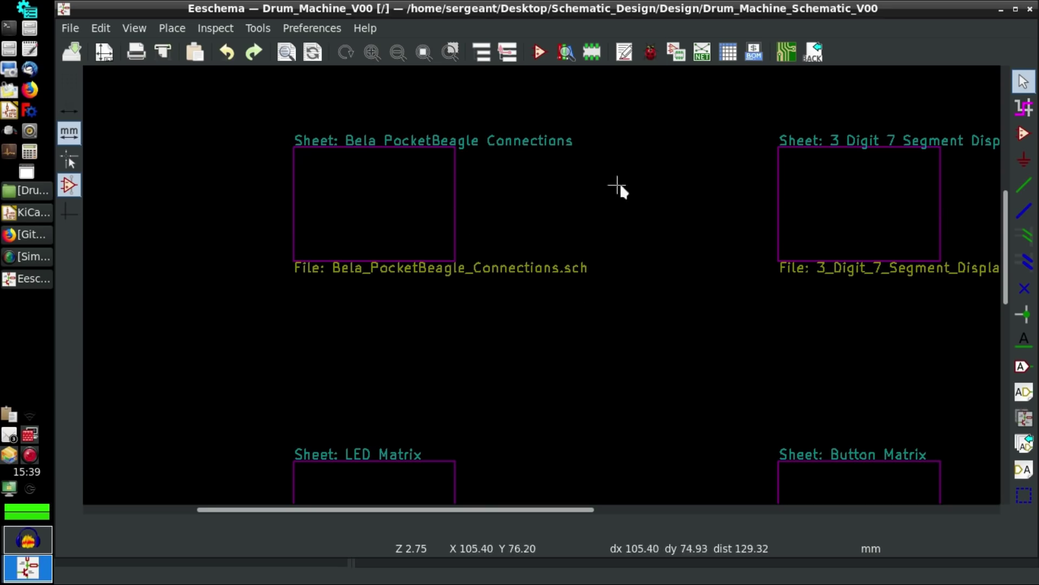
pyautogui.moveTo(580, 248); pyautogui.dragTo(546, 352, button='middle')
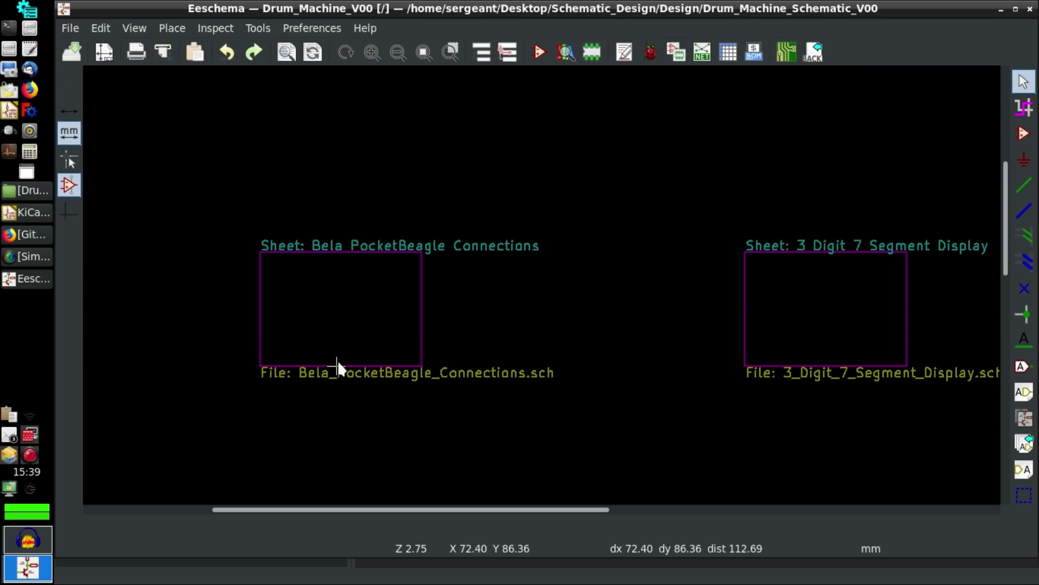
pyautogui.moveTo(627, 385); pyautogui.dragTo(520, 283, button='middle')
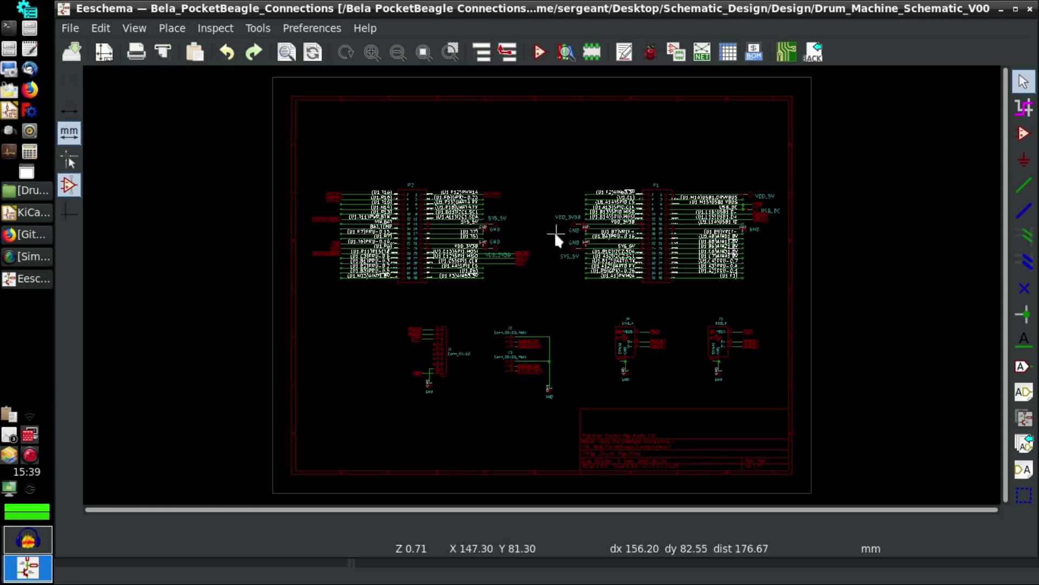
# Examine the J1 connector and the J2 and J3 audio connectors in the Bela PocketBeagle Connections sheet.
pyautogui.scroll(3, 482, 242)
pyautogui.moveTo(478, 270); pyautogui.dragTo(420, 226, button='middle')
pyautogui.scroll(-5, 731, 279)
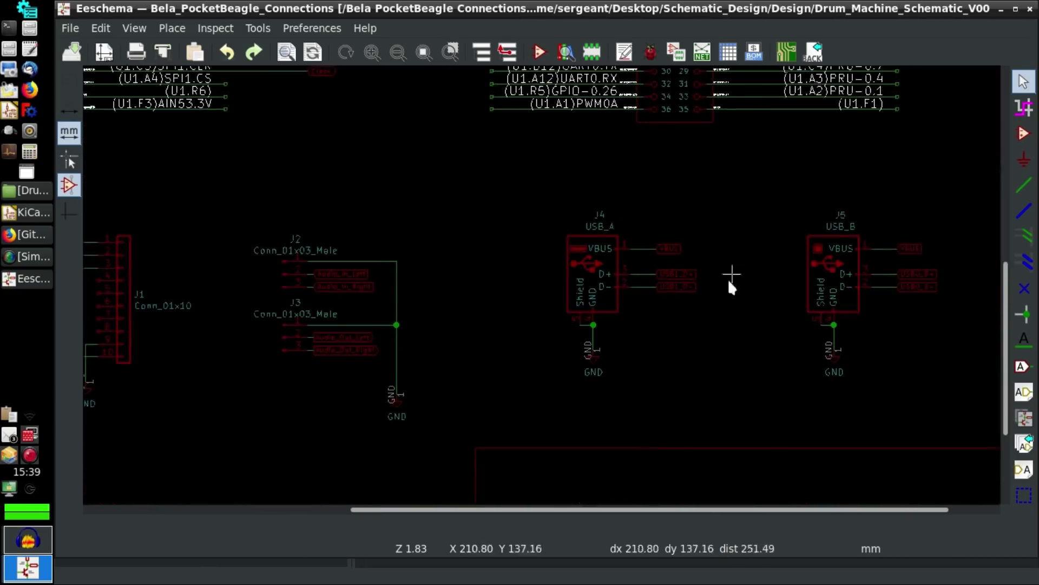
pyautogui.moveTo(475, 321); pyautogui.dragTo(742, 314, button='middle')
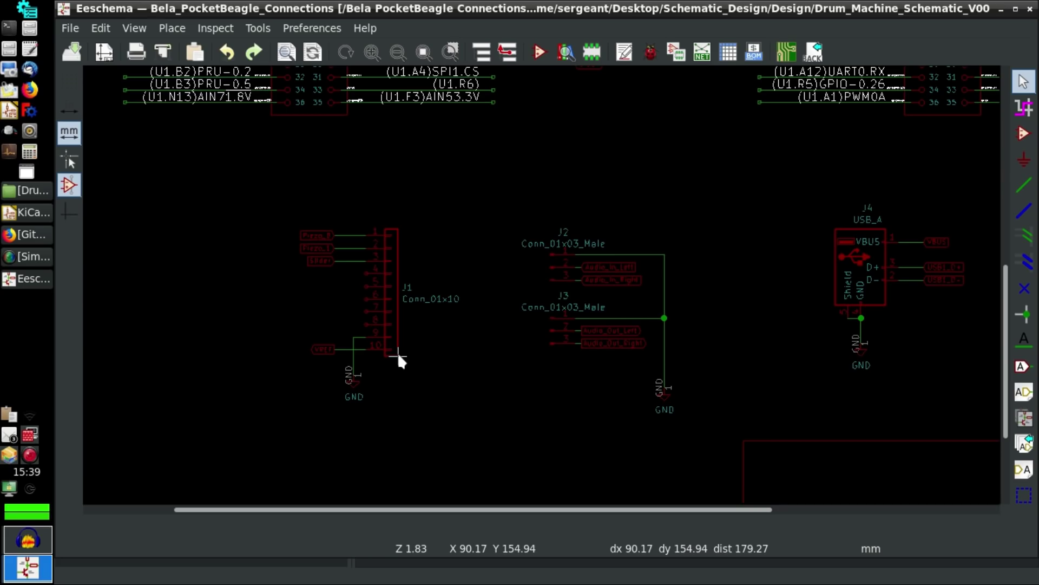
pyautogui.scroll(2, 603, 259)
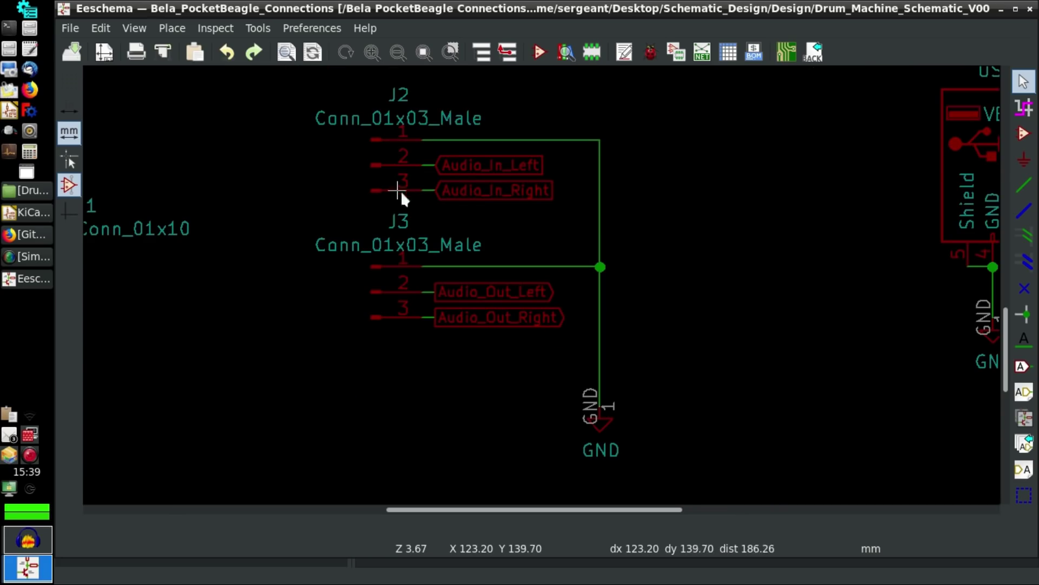
pyautogui.scroll(-4, 283, 256)
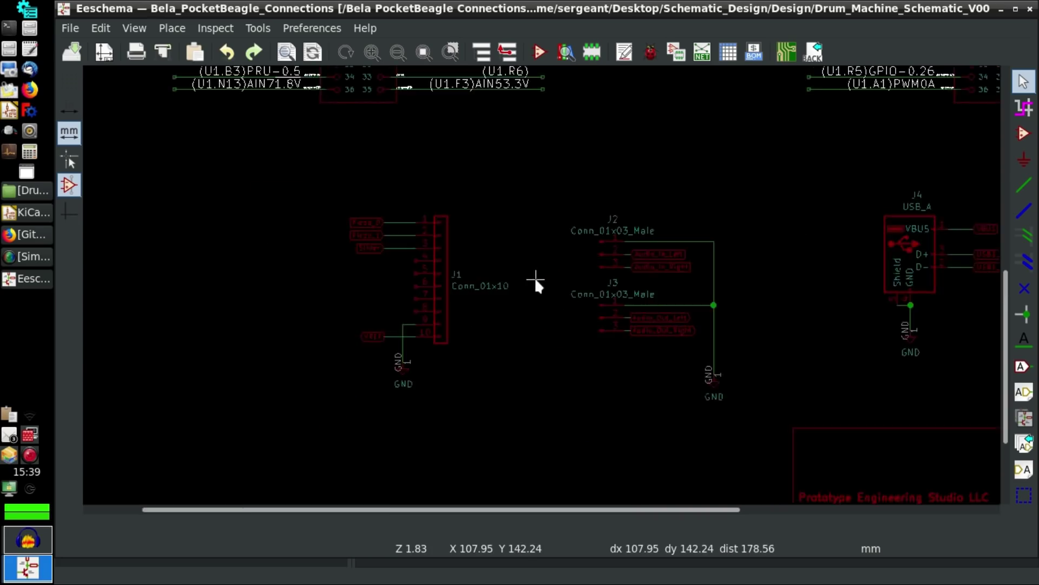
# Examine the P1 header's signals and the wiring of USB connectors J4 and J5.
pyautogui.scroll(3, 567, 111)
pyautogui.moveTo(791, 241); pyautogui.dragTo(503, 245, button='middle')
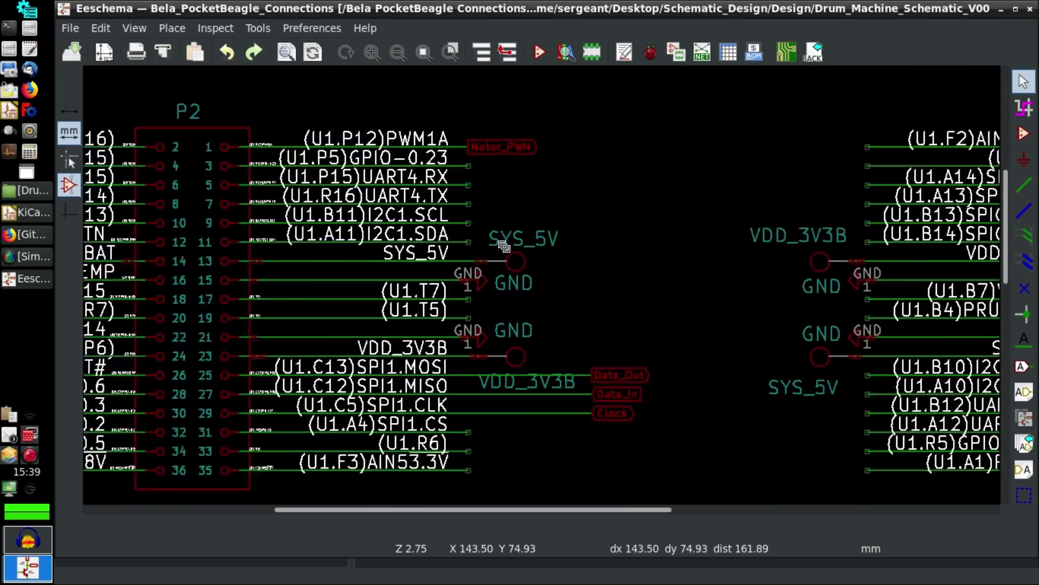
pyautogui.moveTo(870, 251); pyautogui.dragTo(508, 265, button='middle')
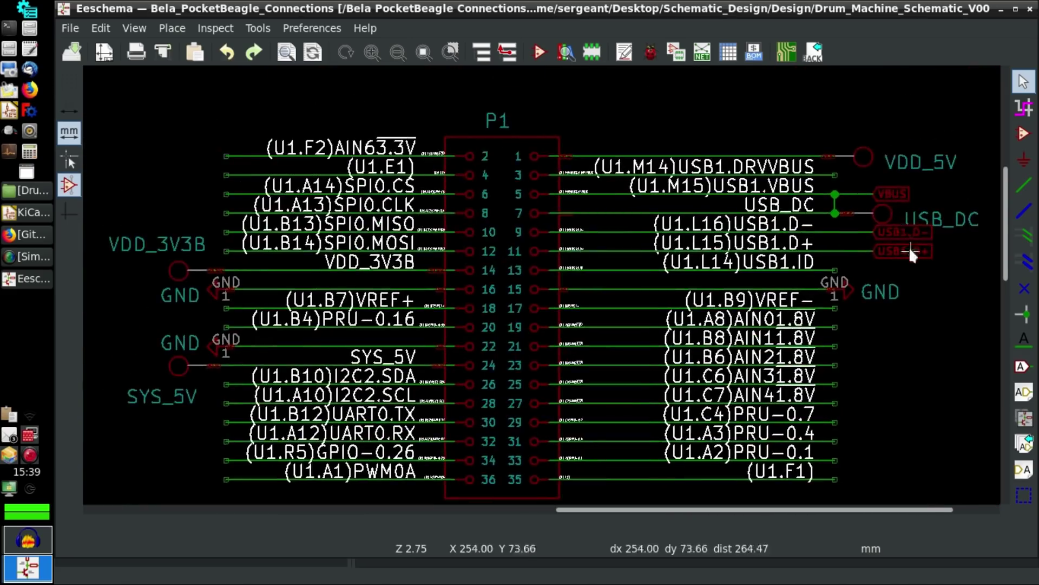
pyautogui.moveTo(696, 422); pyautogui.dragTo(617, 241, button='middle')
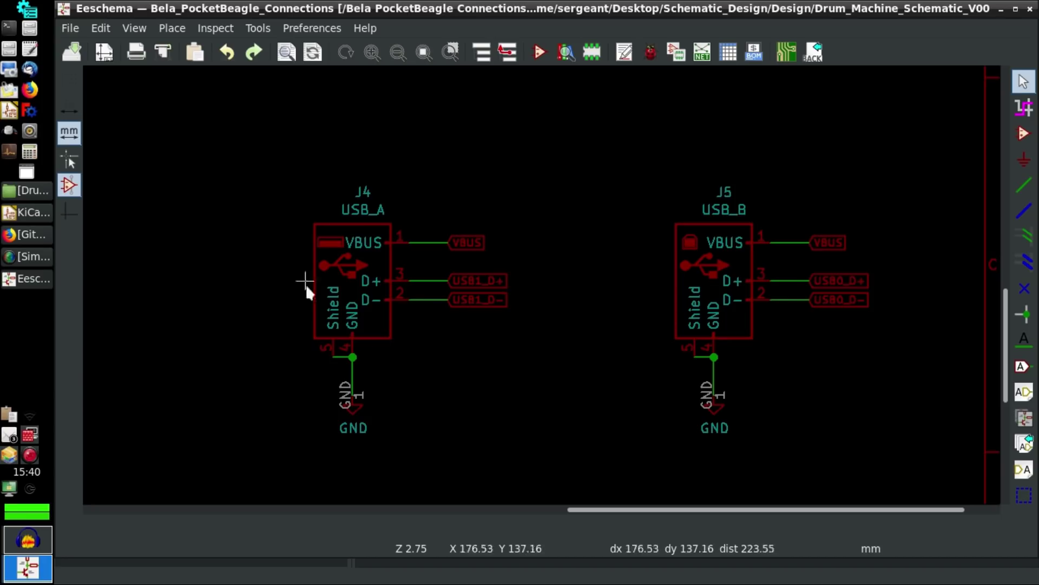
# Examine the pin assignments and global labels of header P2.
pyautogui.moveTo(292, 163); pyautogui.dragTo(558, 224, button='middle')
pyautogui.scroll(-2, 388, 252)
pyautogui.moveTo(594, 295); pyautogui.dragTo(824, 410, button='middle')
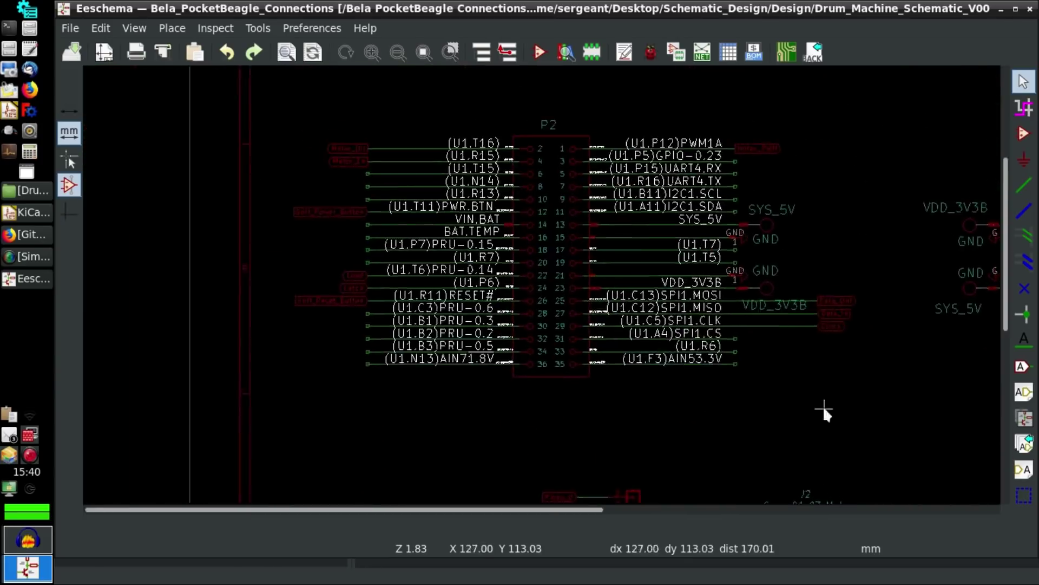
pyautogui.scroll(2, 512, 276)
pyautogui.moveTo(511, 282); pyautogui.dragTo(426, 238, button='middle')
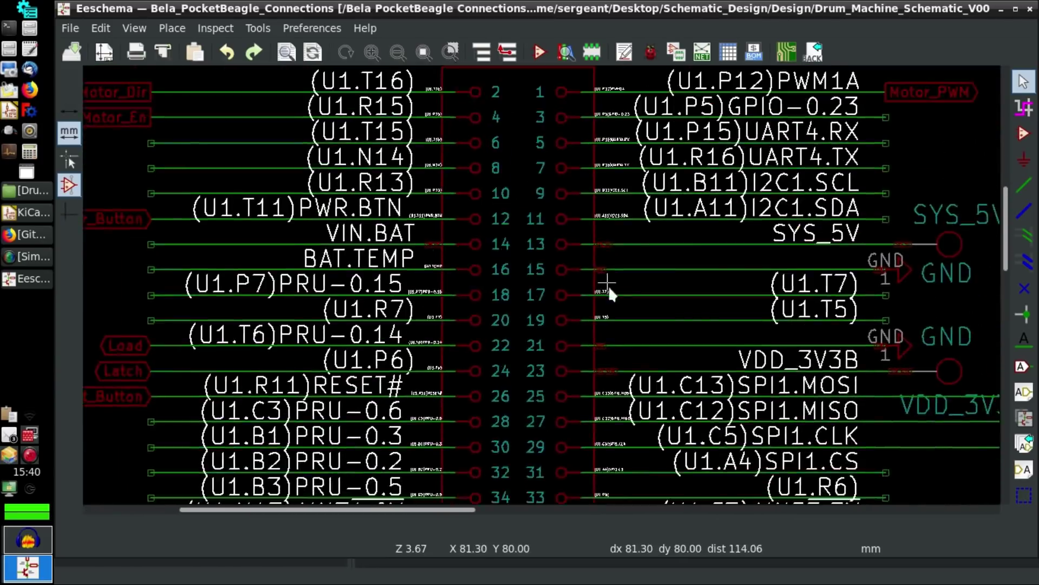
pyautogui.scroll(-1, 607, 286)
pyautogui.moveTo(520, 262); pyautogui.dragTo(534, 262, button='middle')
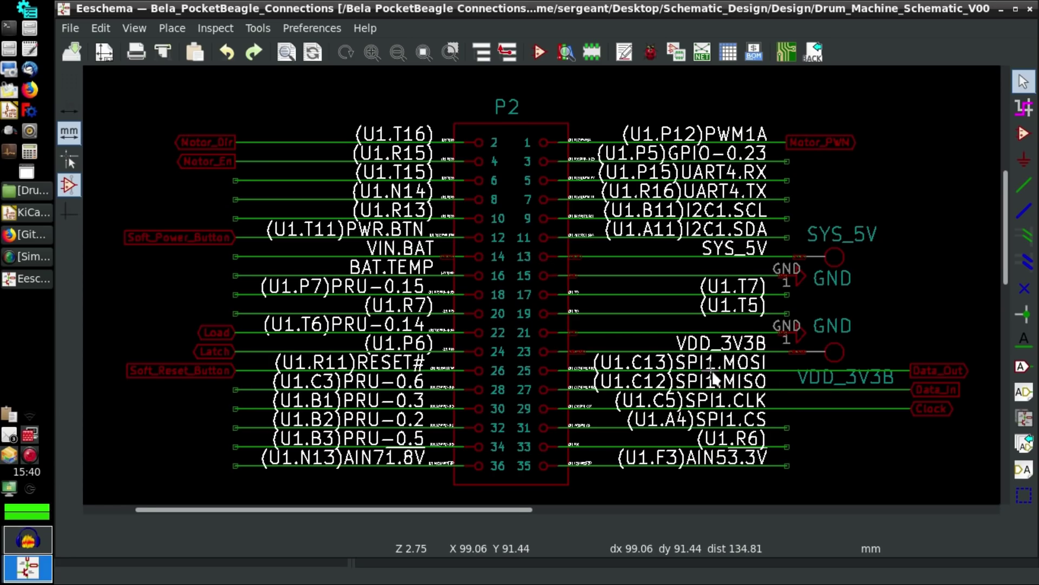
pyautogui.moveTo(831, 406); pyautogui.dragTo(805, 395, button='middle')
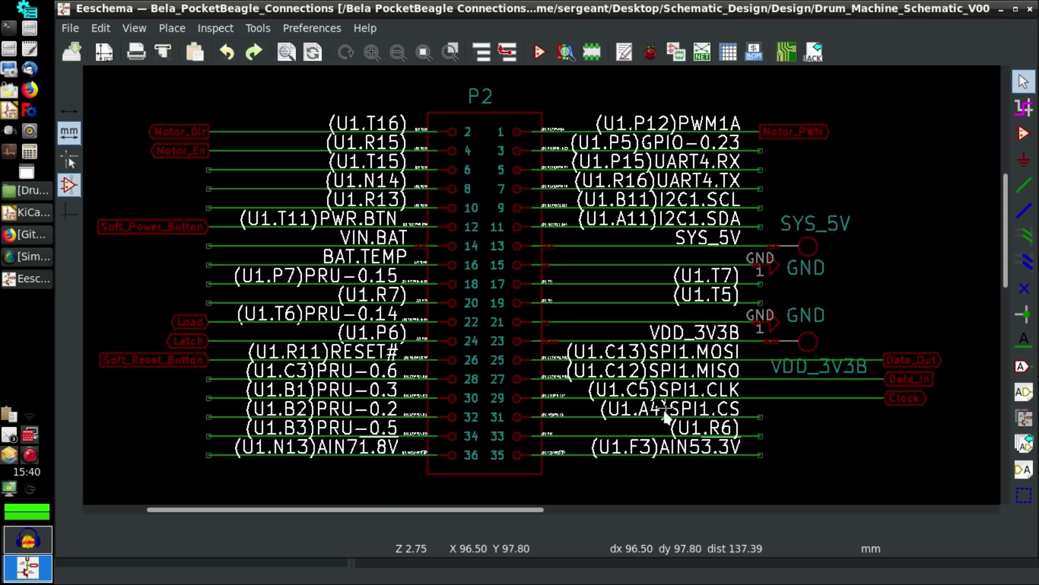
# Change the shape of the Clock global label on header P2 to Output.
pyautogui.rightClick(905, 403)
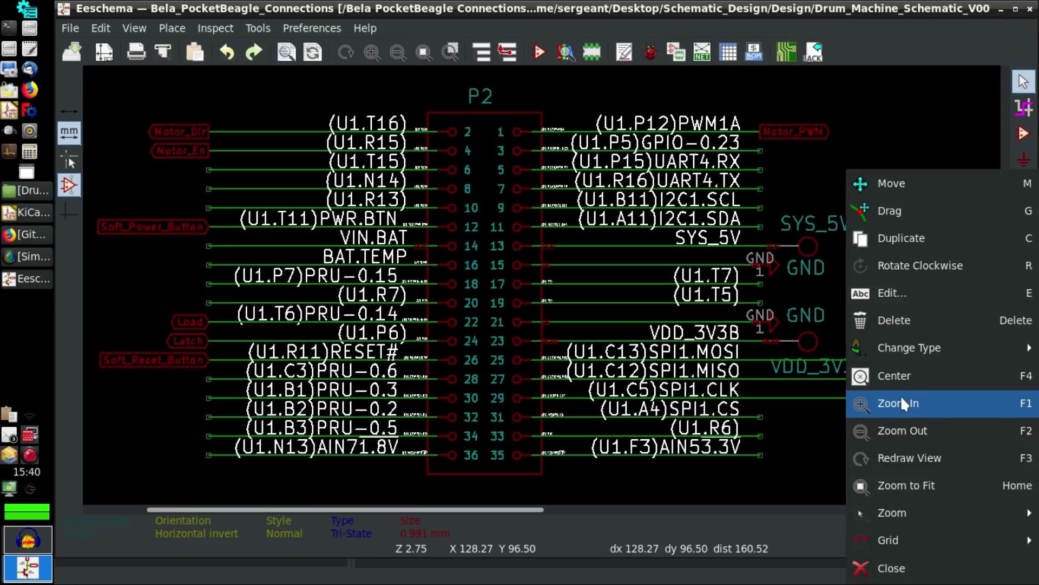
pyautogui.click(810, 411)
pyautogui.doubleClick(895, 396)
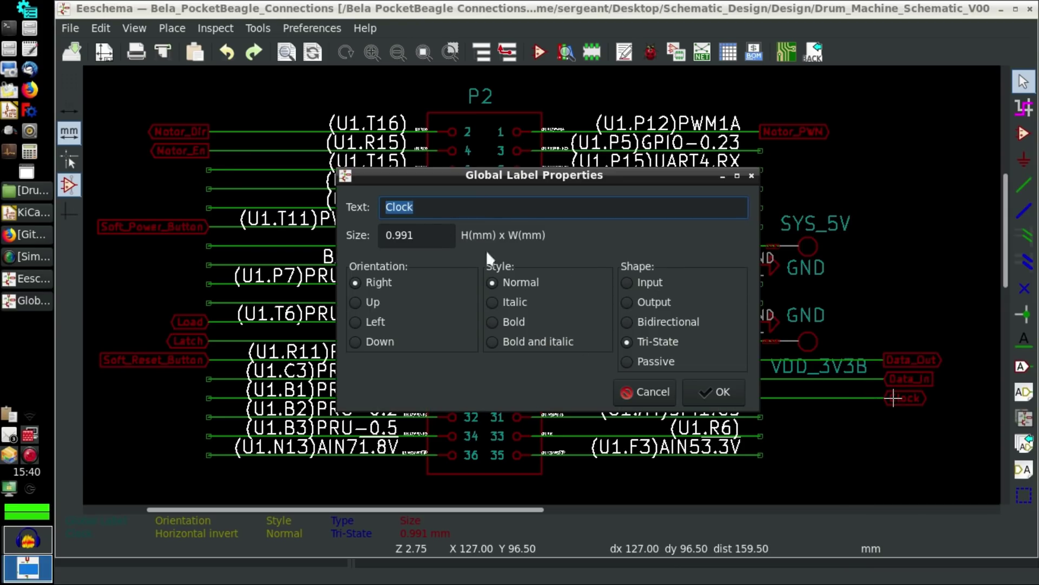
pyautogui.click(641, 303)
pyautogui.click(726, 390)
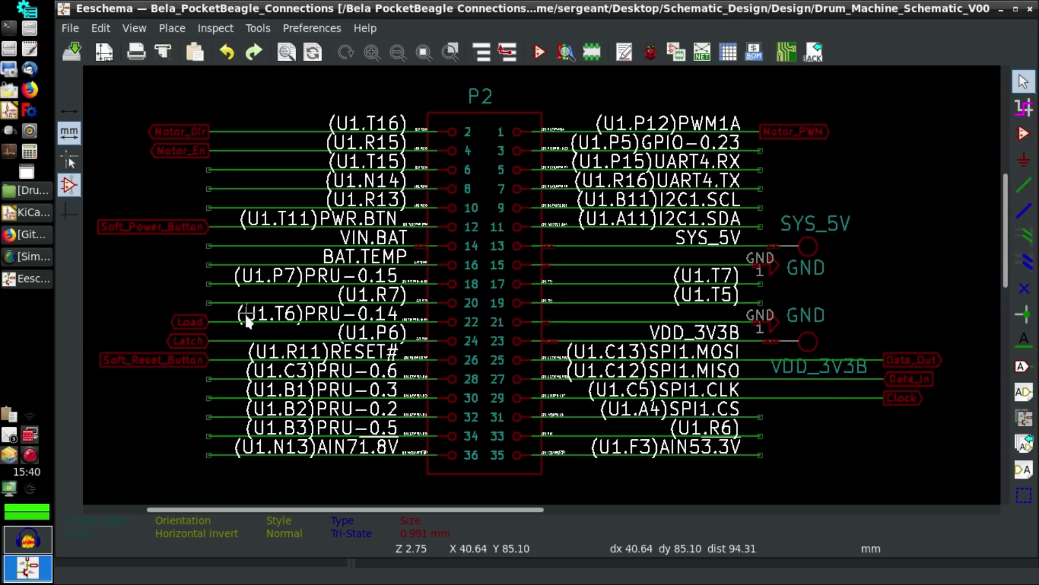
# Change the shape of the Load and Latch global labels on header P2 to Output.
pyautogui.doubleClick(191, 321)
pyautogui.click(643, 303)
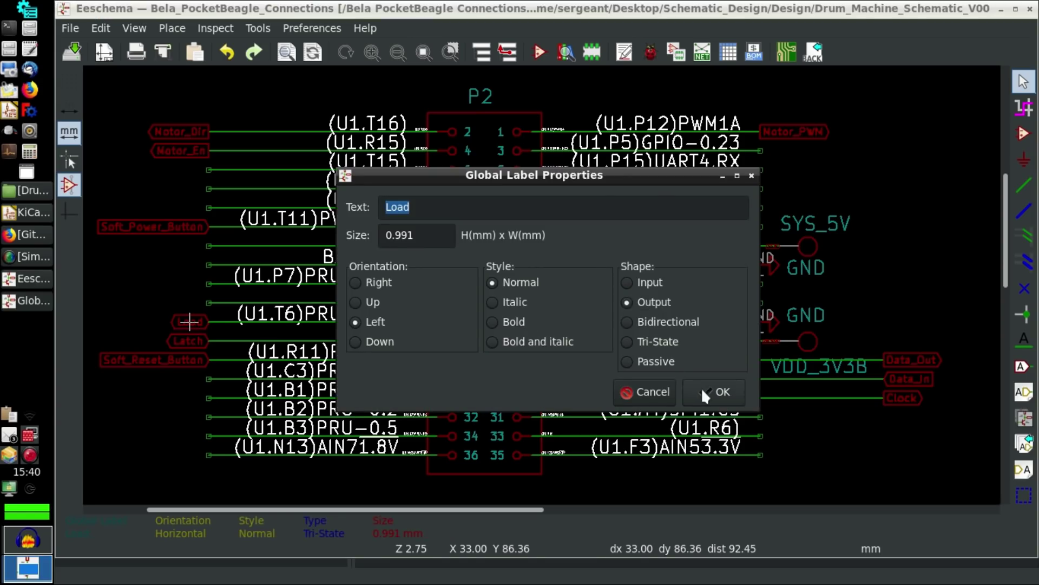
pyautogui.click(704, 390)
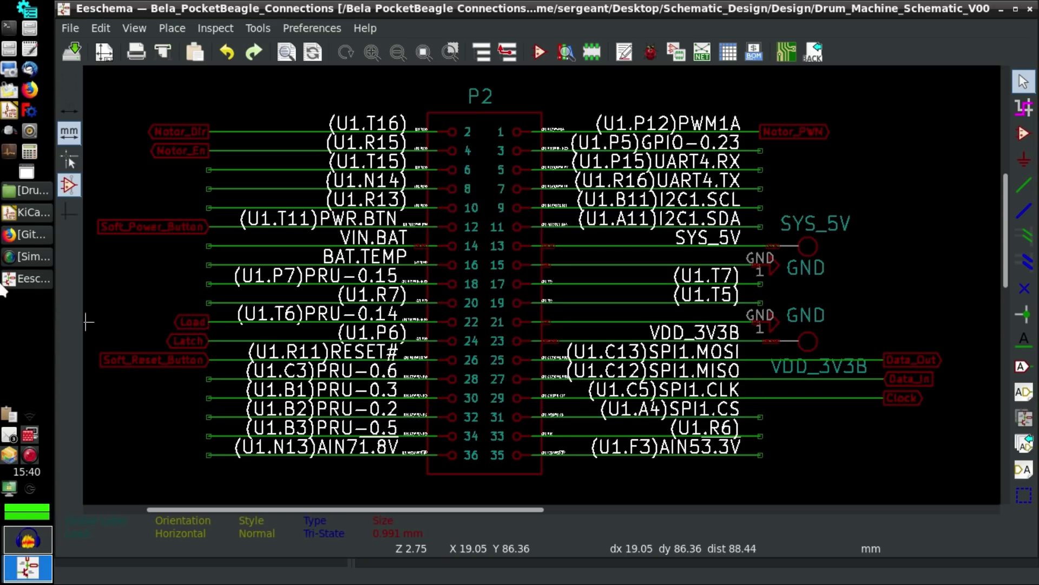
pyautogui.doubleClick(195, 340)
pyautogui.click(663, 300)
pyautogui.click(711, 390)
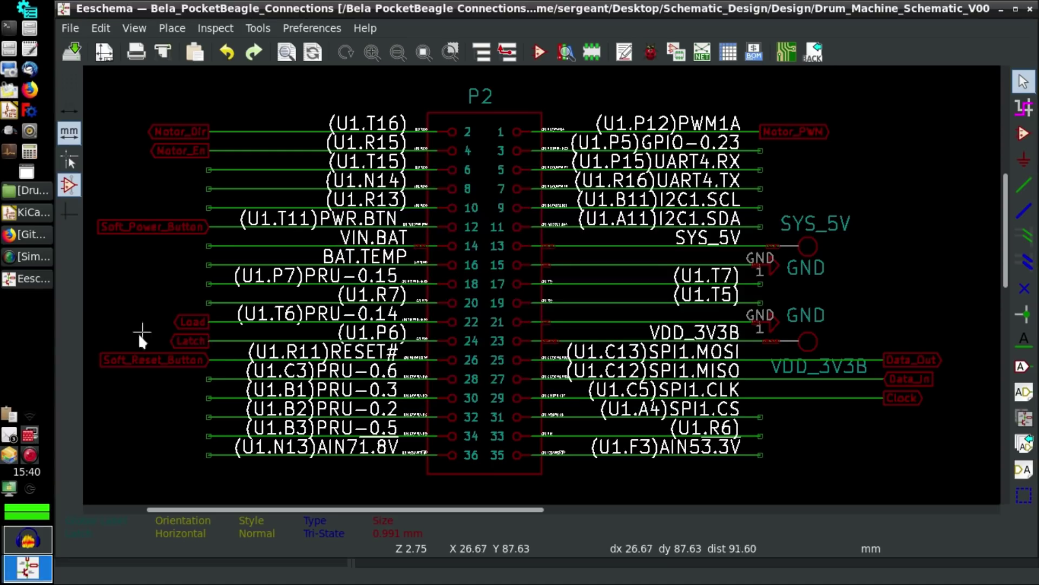
pyautogui.moveTo(334, 179); pyautogui.dragTo(413, 199, button='middle')
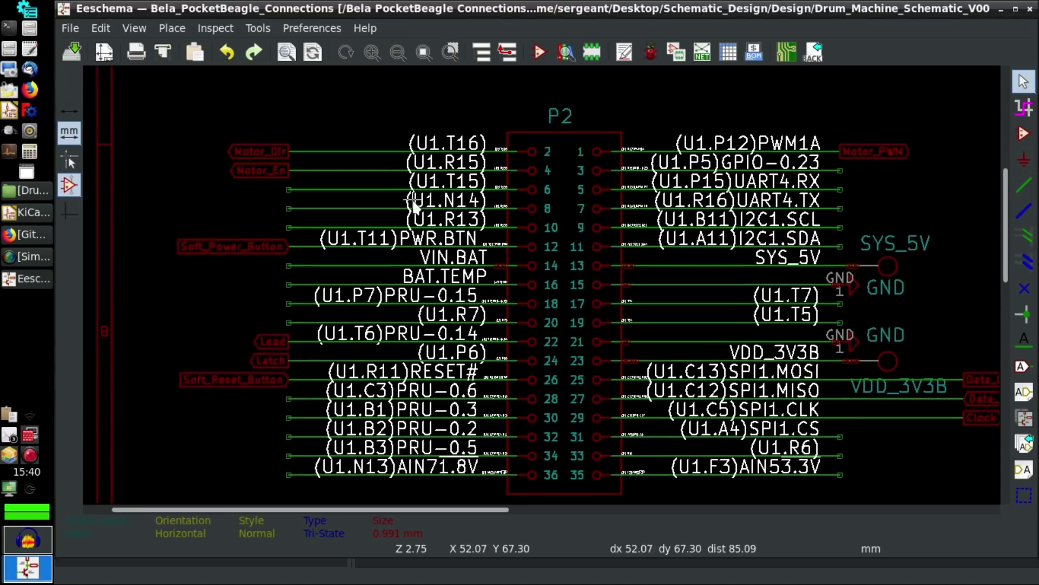
# Save the schematic with the corrected label shapes.
pyautogui.click(80, 56)
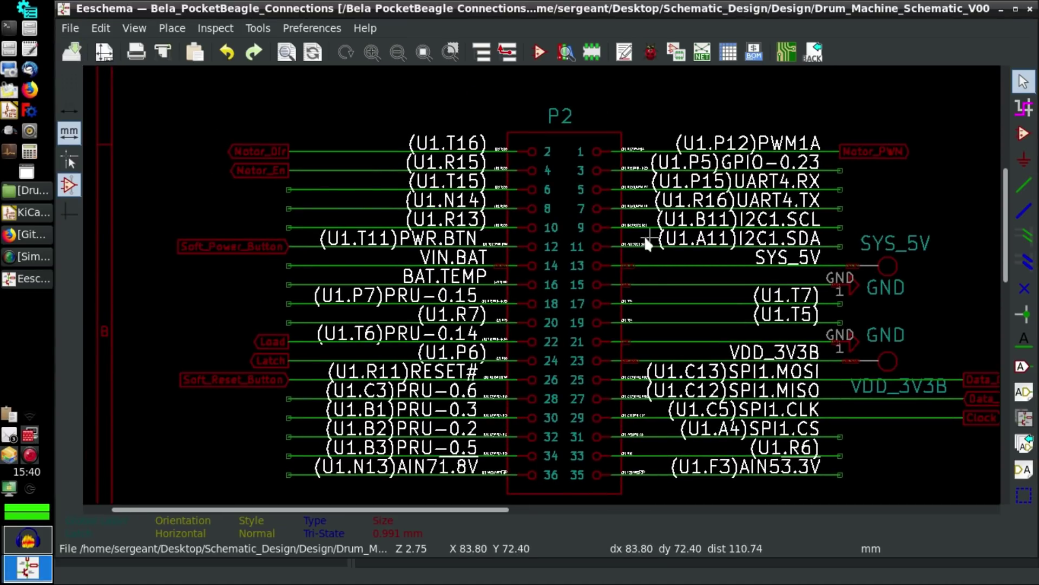
# Review the motor, soft power, soft reset, Load, Latch and SPI global labels around header P2 once more.
pyautogui.moveTo(644, 234); pyautogui.dragTo(623, 211, button='middle')
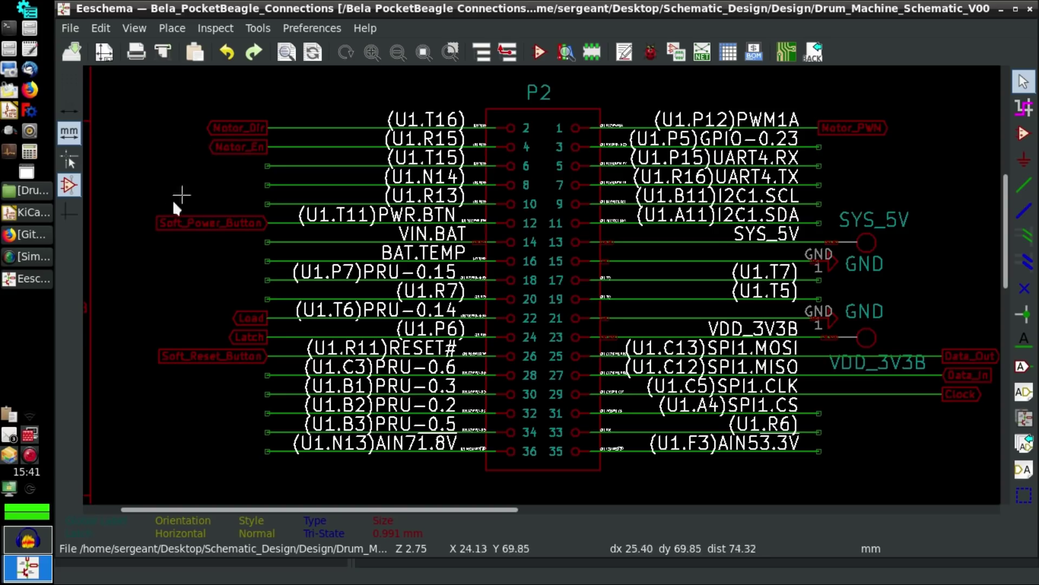
pyautogui.moveTo(221, 233); pyautogui.dragTo(210, 194, button='middle')
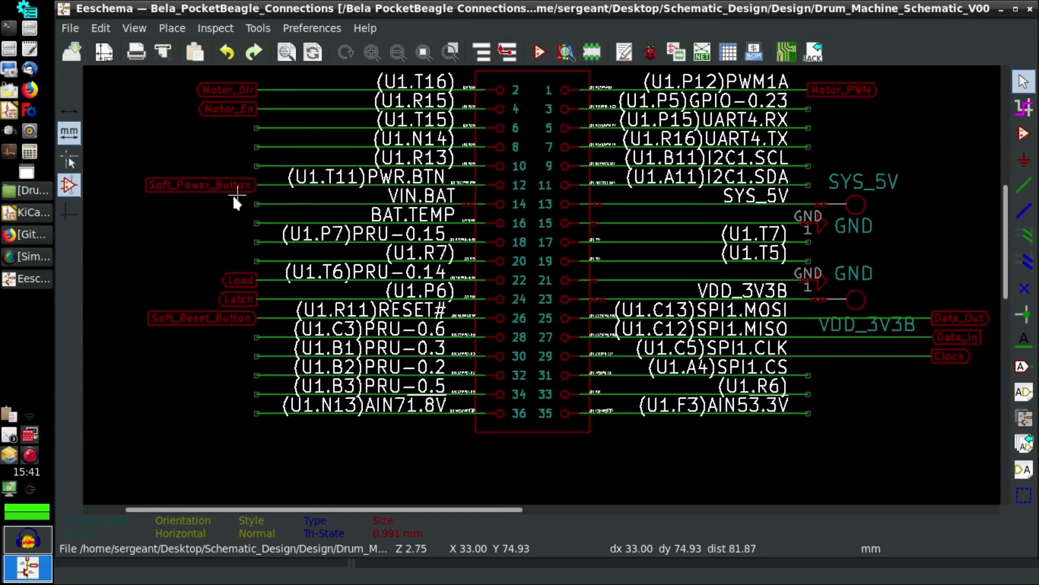
pyautogui.scroll(-3, 198, 179)
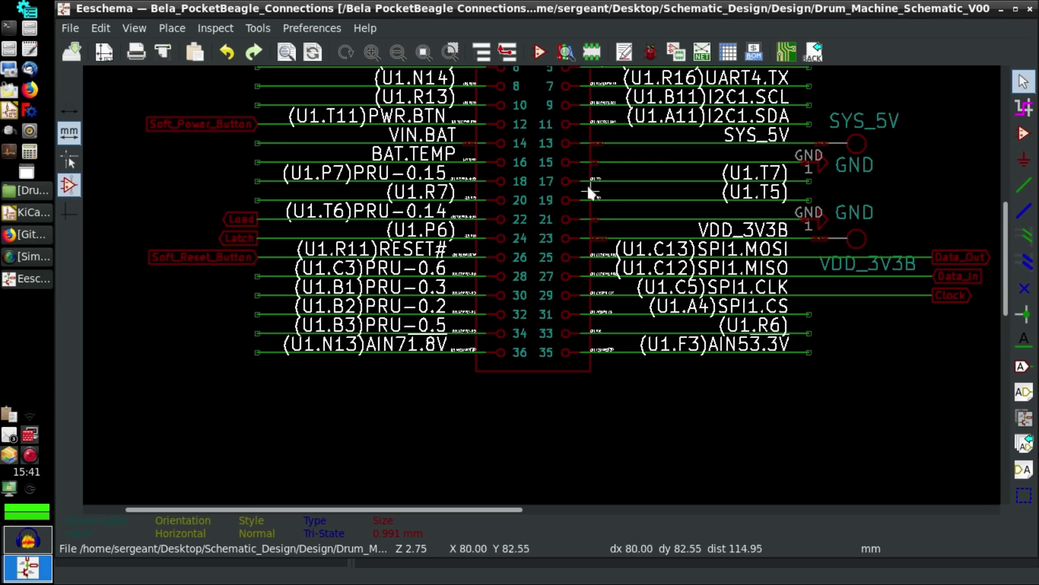
pyautogui.moveTo(527, 214); pyautogui.dragTo(422, 290, button='middle')
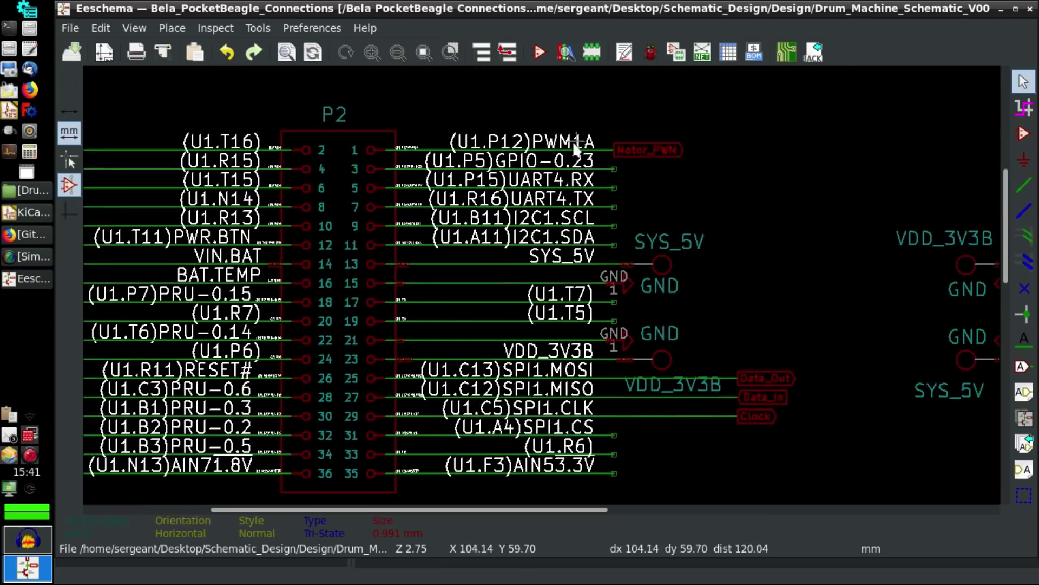
pyautogui.moveTo(385, 315); pyautogui.dragTo(581, 219, button='middle')
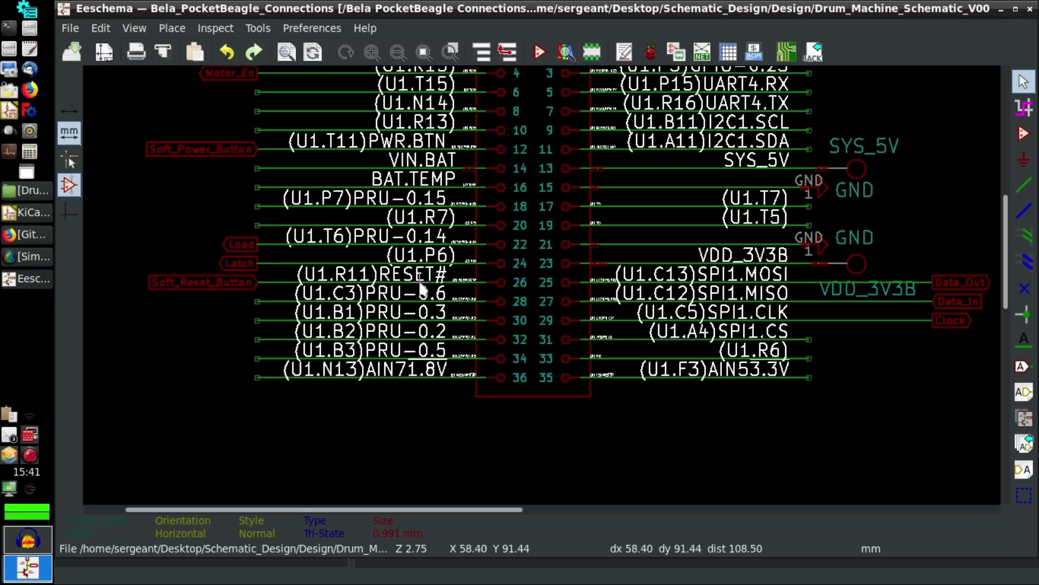
pyautogui.scroll(3, 418, 210)
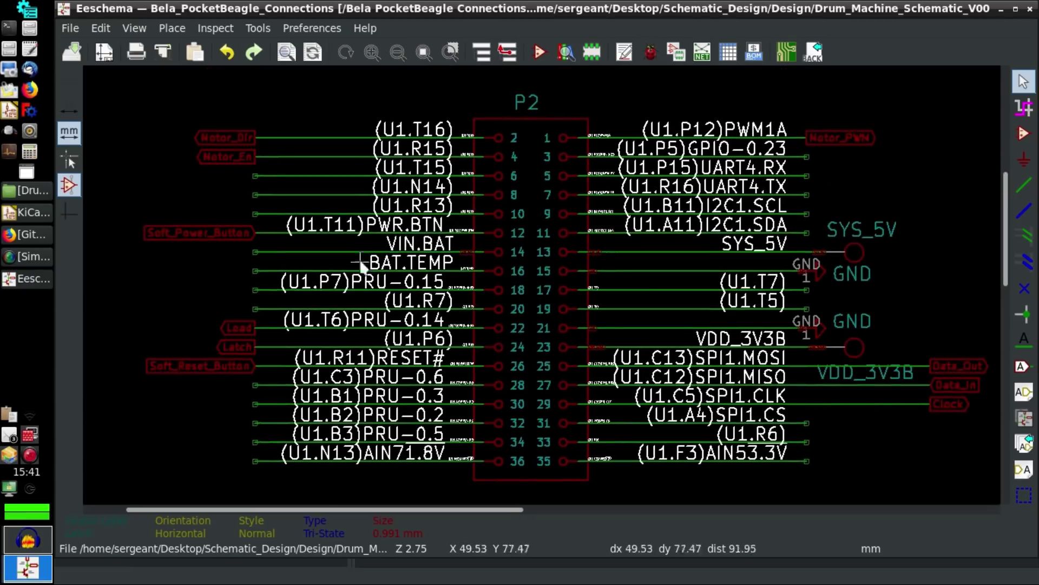
pyautogui.scroll(-12, 585, 309)
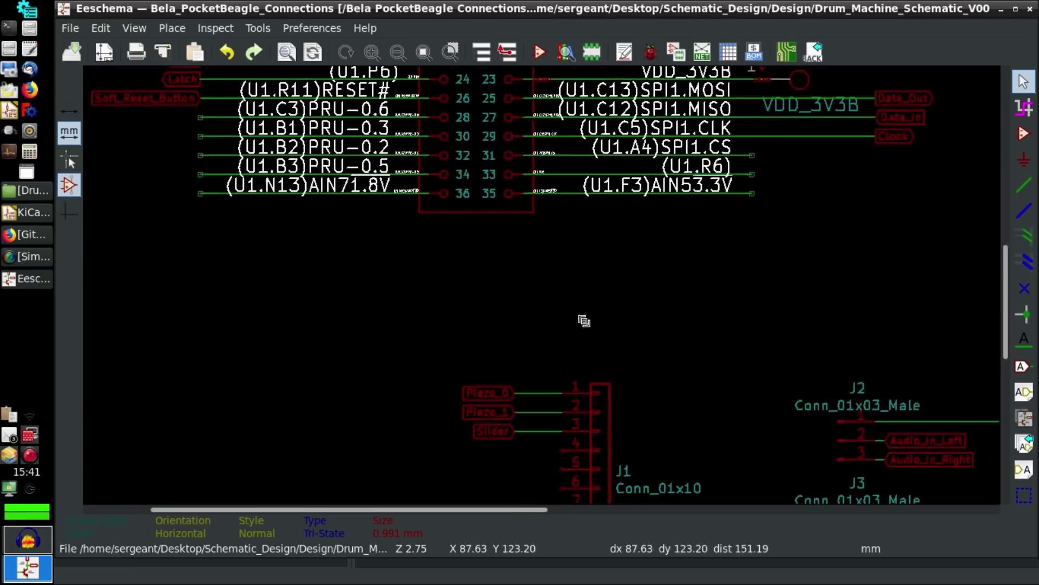
# Examine the piezo, slider and VREF connections on J1 and the audio input and output connectors J2 and J3.
pyautogui.moveTo(666, 314); pyautogui.dragTo(620, 227, button='middle')
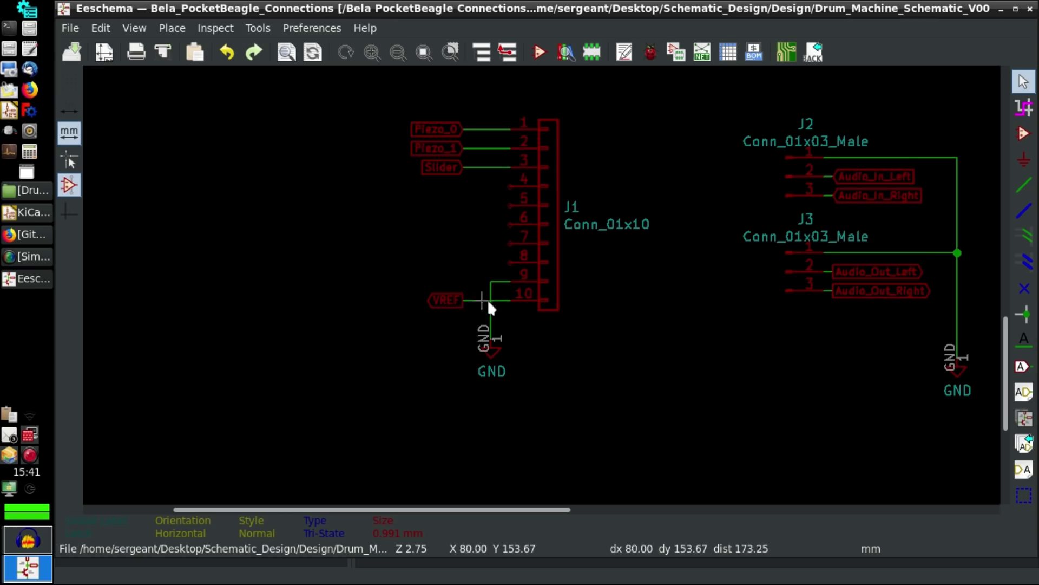
pyautogui.moveTo(598, 140); pyautogui.dragTo(596, 142, button='middle')
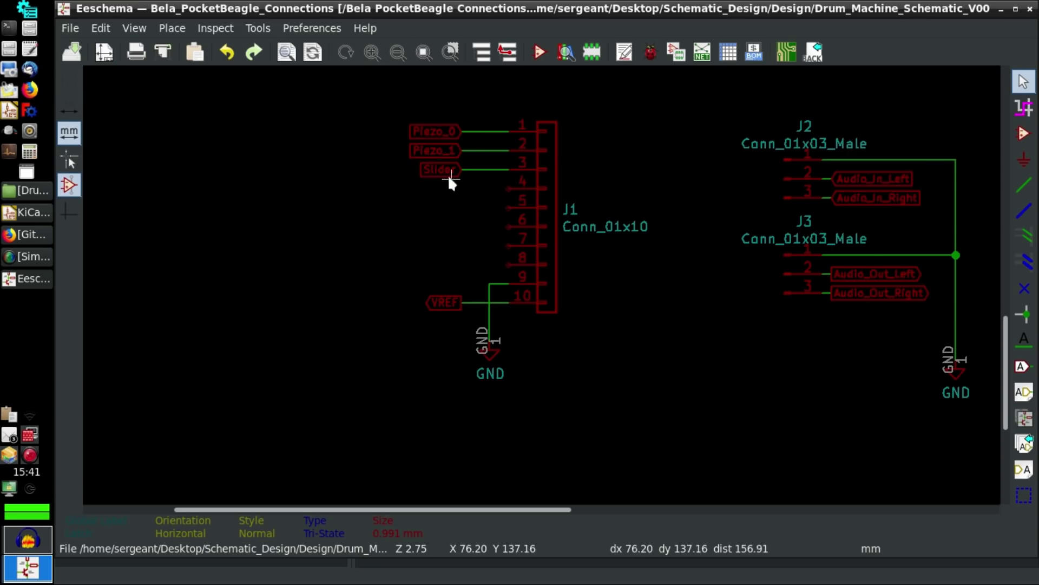
pyautogui.moveTo(680, 184); pyautogui.dragTo(303, 171, button='middle')
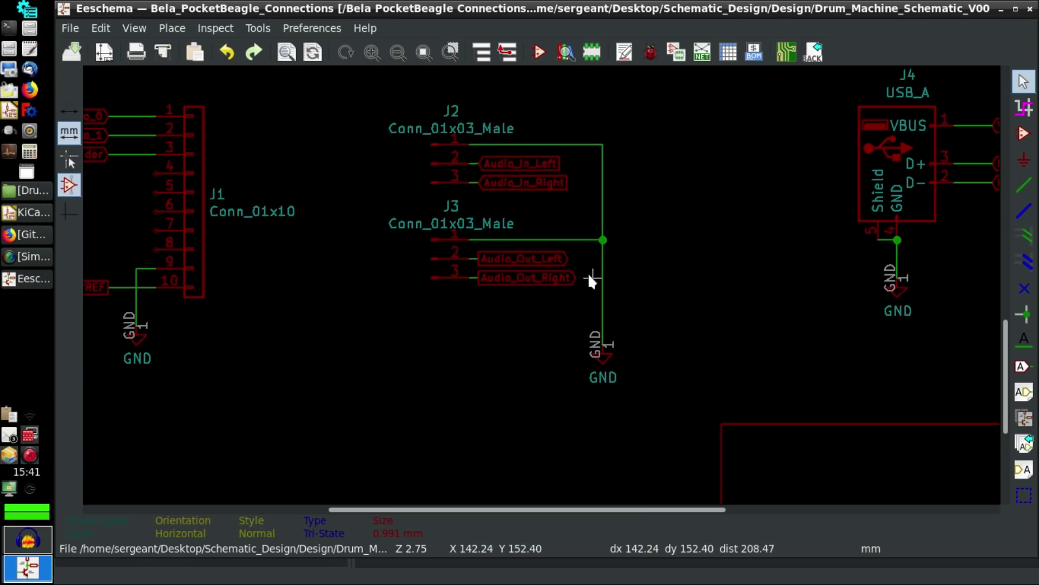
pyautogui.moveTo(737, 177); pyautogui.dragTo(254, 231, button='middle')
# View the whole Bela PocketBeagle connections sheet, then switch to the 3 Digit 7 Segment Display sheet.
pyautogui.scroll(-4, 615, 304)
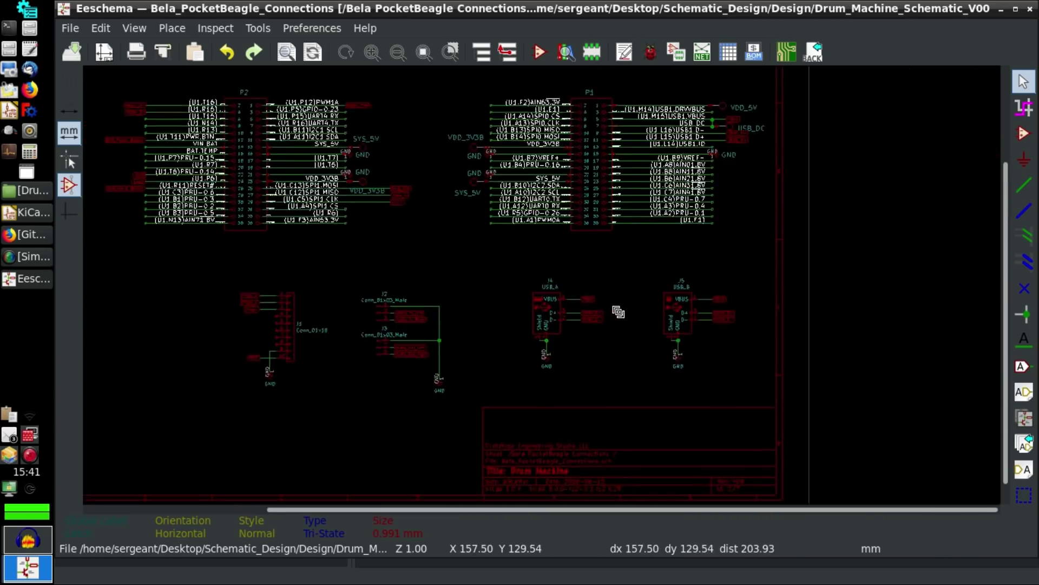
pyautogui.scroll(-2, 654, 313)
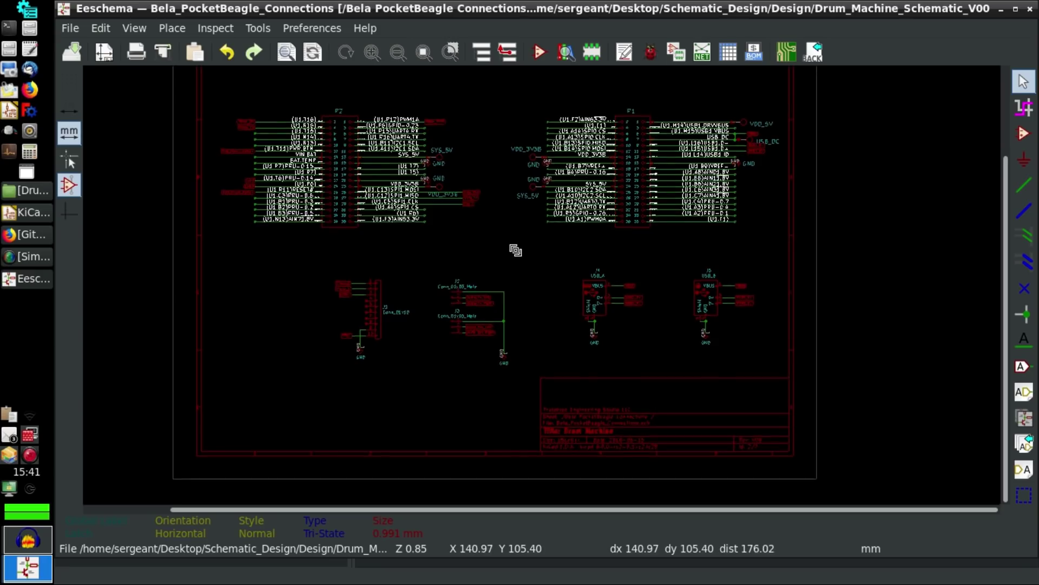
pyautogui.scroll(-1, 531, 271)
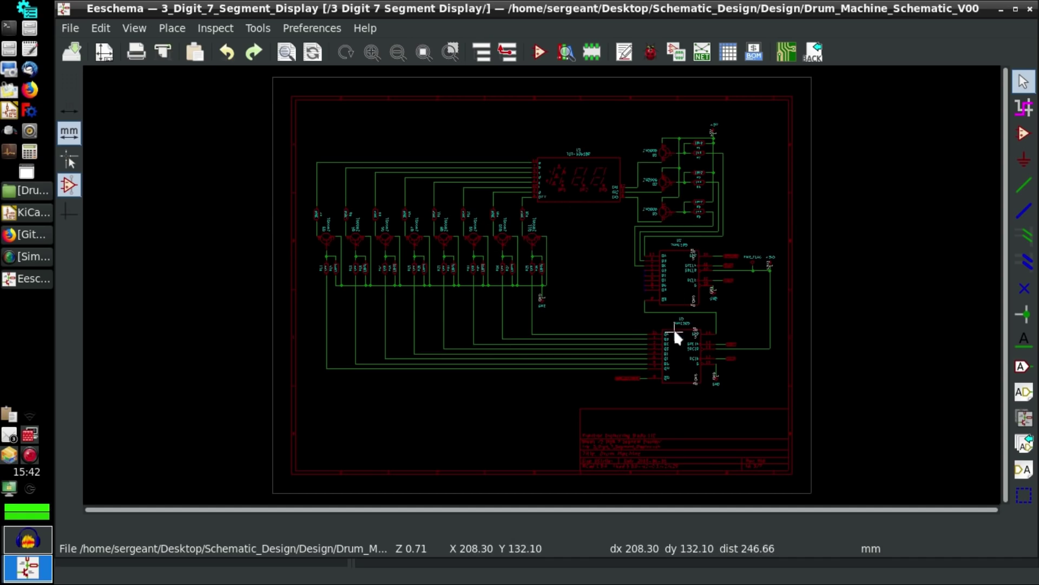
# Examine shift register U2's Data_Out, Clock and Latch inputs and its serial link to shift register U3.
pyautogui.scroll(5, 709, 155)
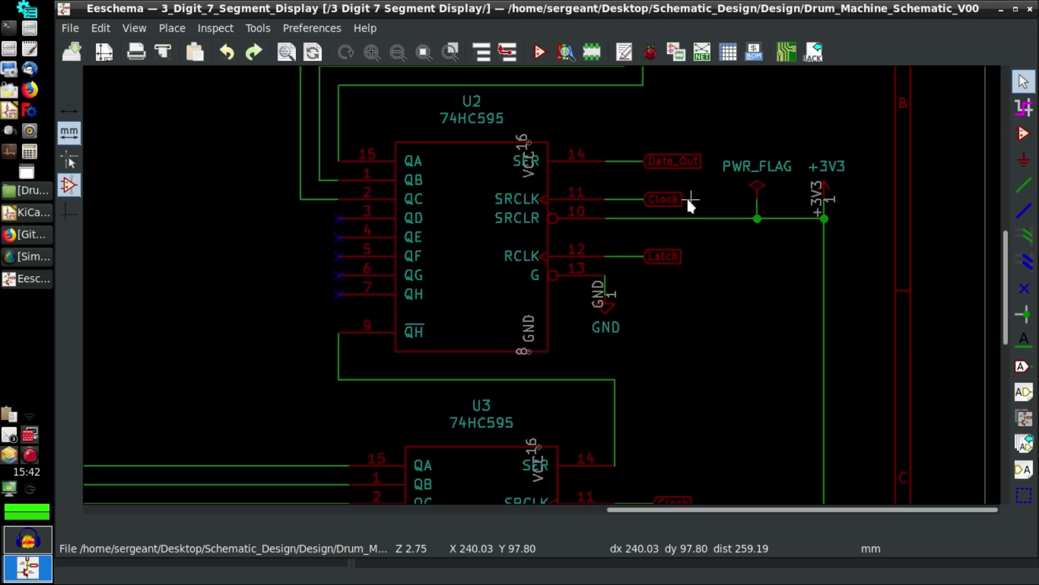
pyautogui.scroll(-3, 708, 371)
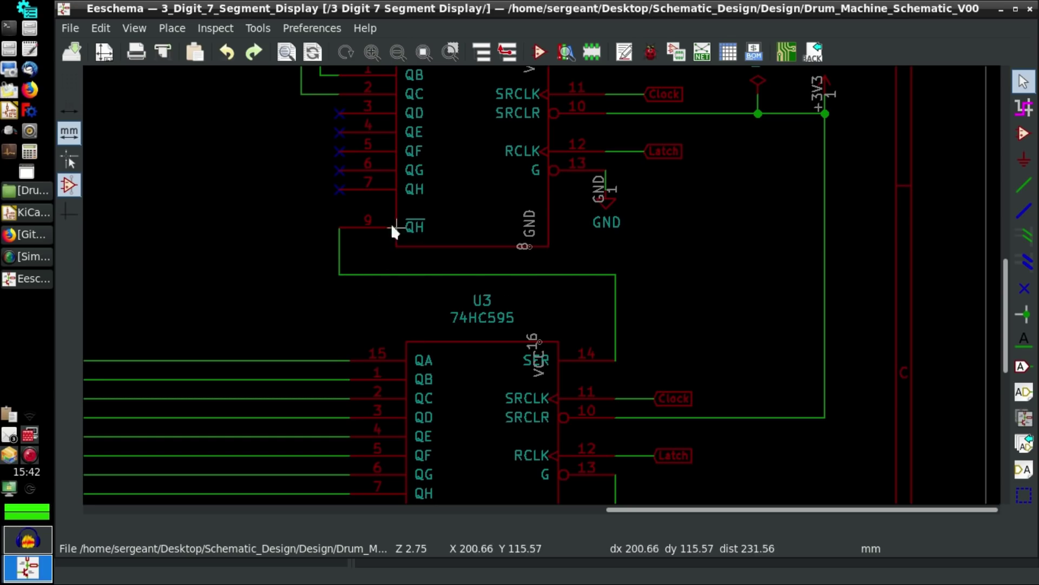
pyautogui.moveTo(670, 319); pyautogui.dragTo(687, 167, button='middle')
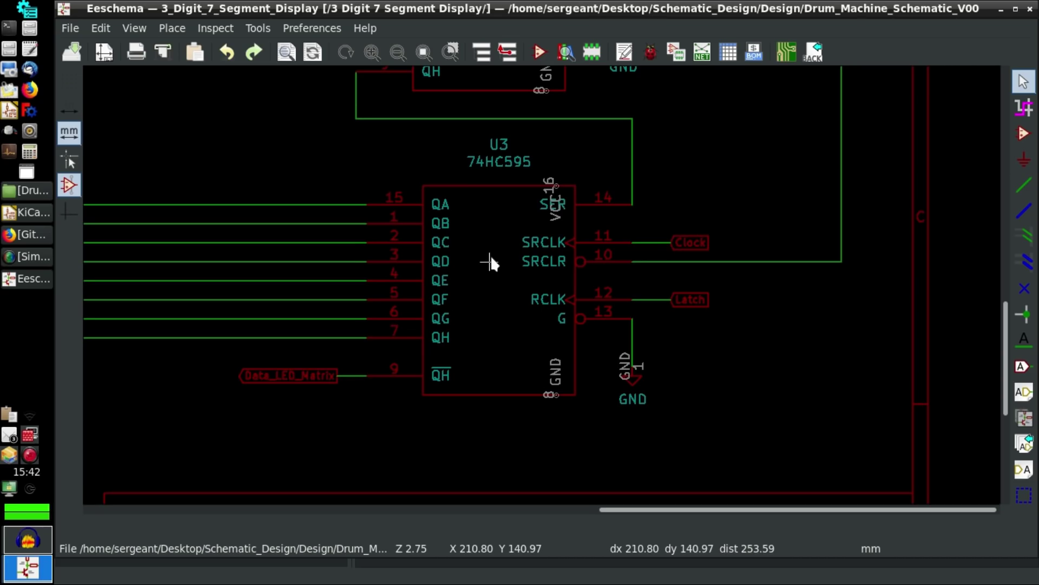
pyautogui.moveTo(671, 144); pyautogui.dragTo(658, 137, button='middle')
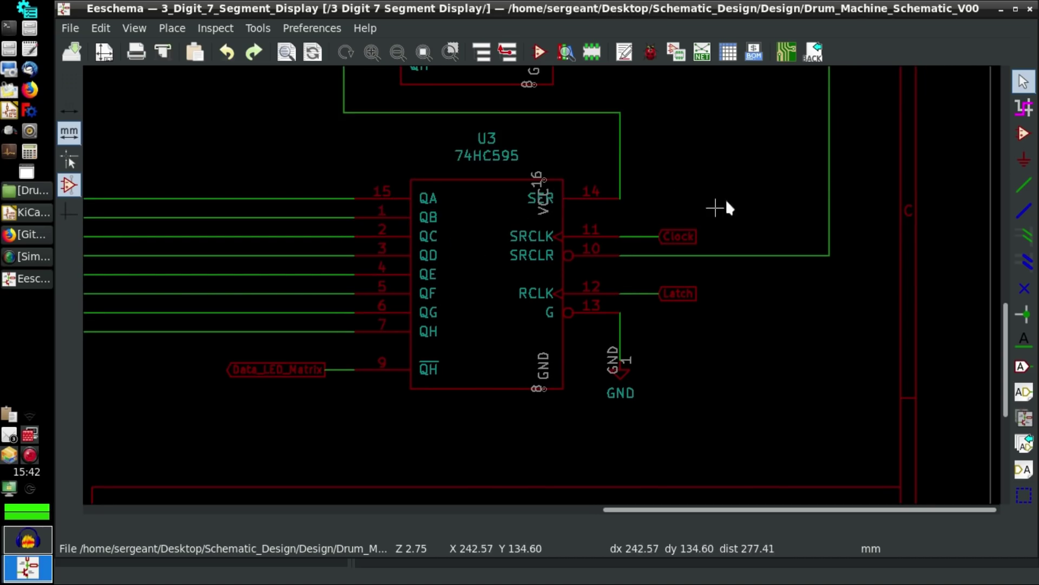
pyautogui.moveTo(726, 209); pyautogui.dragTo(548, 379, button='middle')
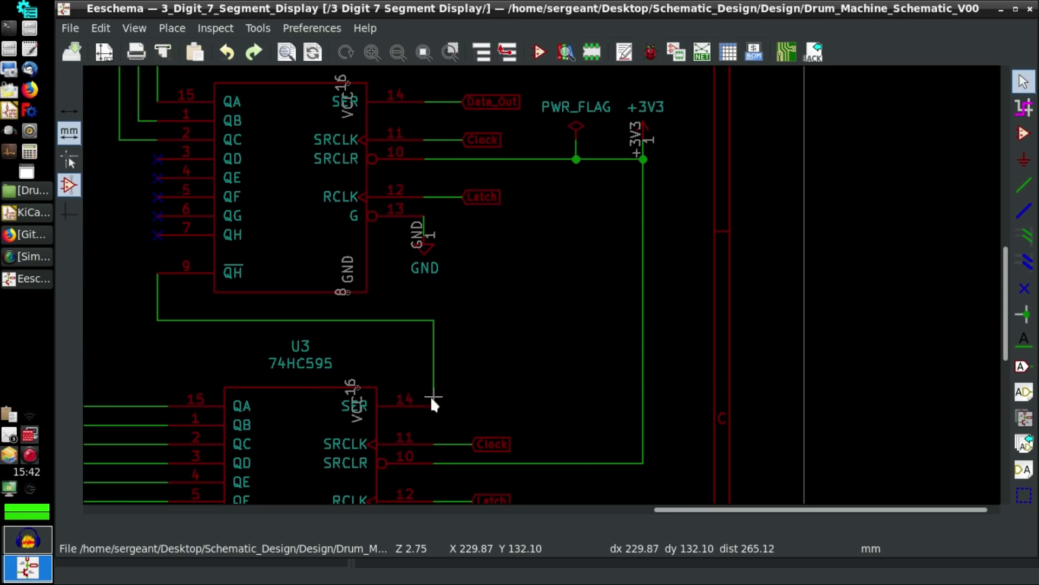
pyautogui.moveTo(491, 291); pyautogui.dragTo(504, 331, button='middle')
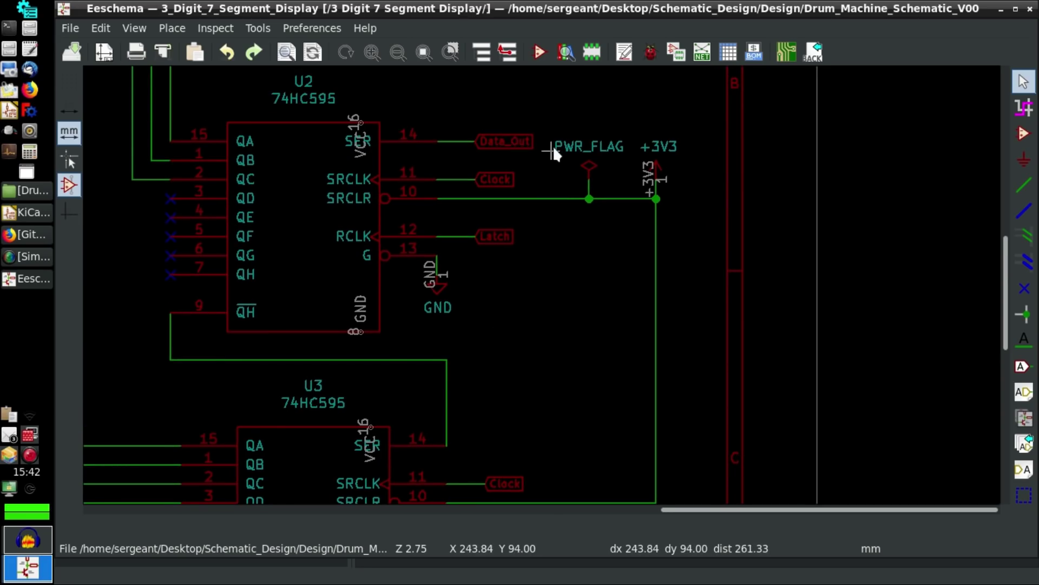
pyautogui.moveTo(532, 357); pyautogui.dragTo(582, 275, button='middle')
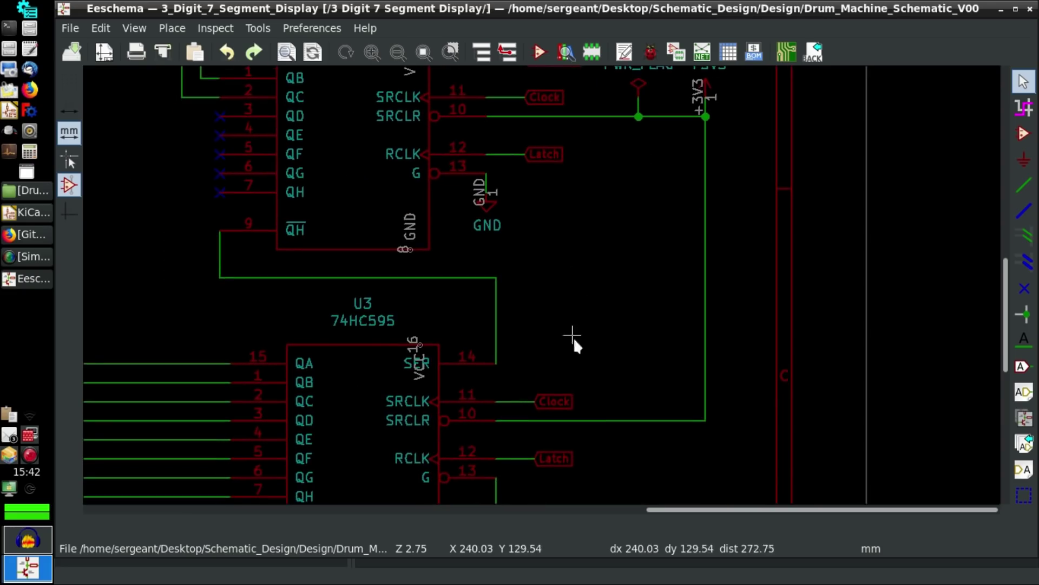
# Examine shift register U3's control inputs, its parallel outputs QA to QH and the Data_LED_Matrix label on its serial output.
pyautogui.scroll(-3, 574, 337)
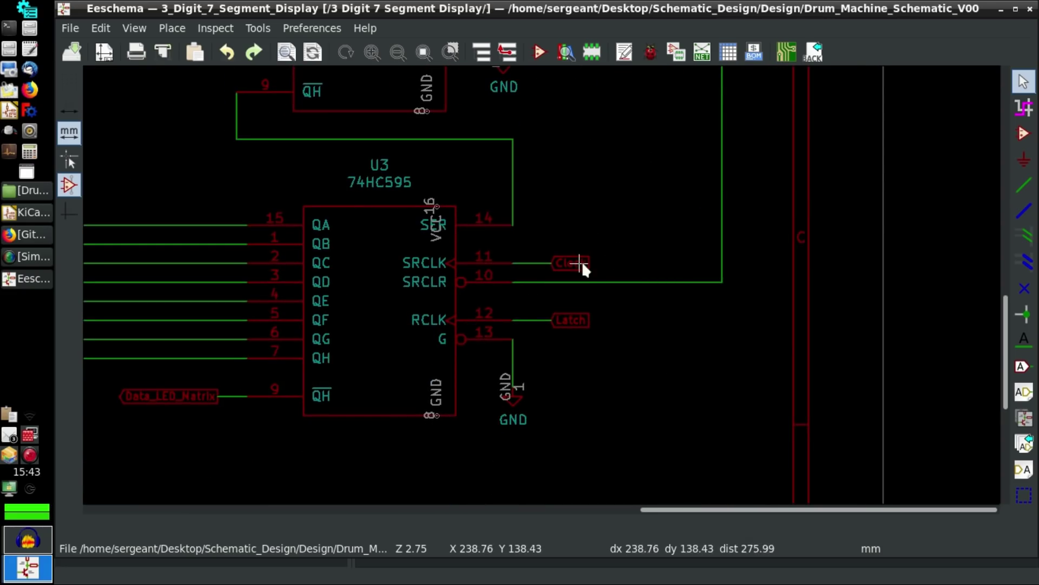
pyautogui.scroll(5, 577, 177)
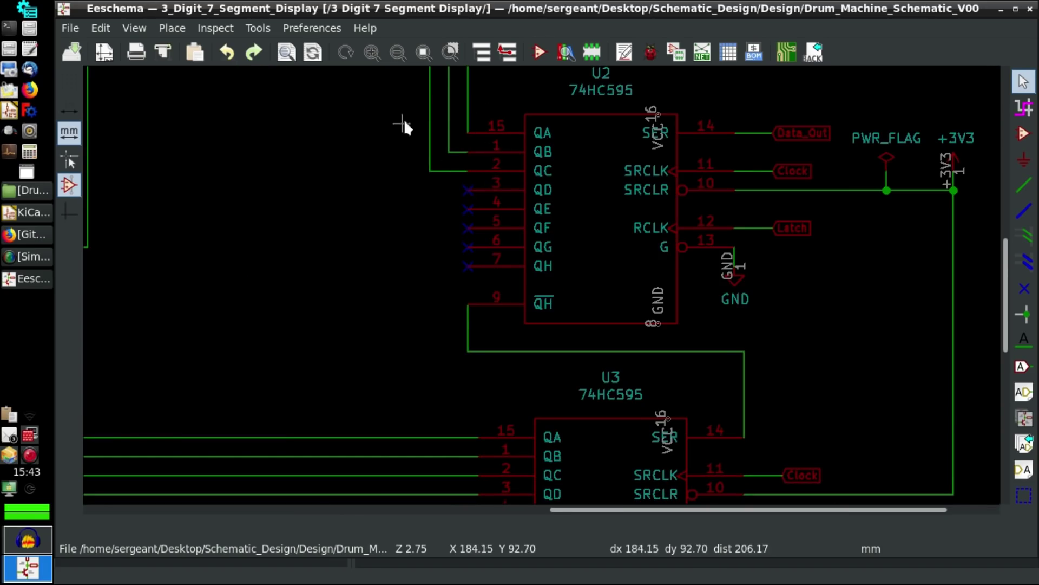
pyautogui.scroll(5, 612, 165)
pyautogui.scroll(-8, 585, 310)
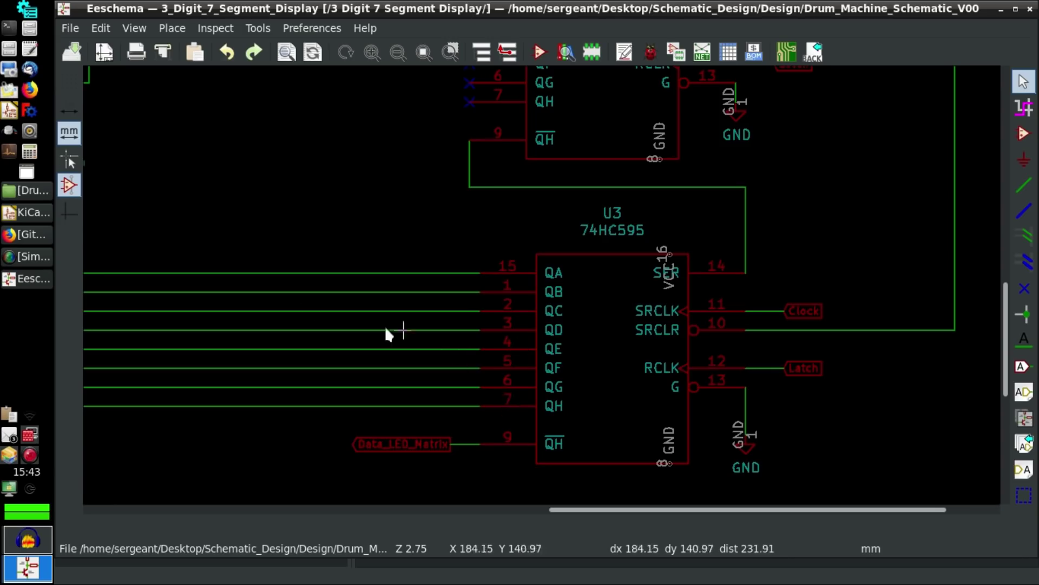
pyautogui.moveTo(351, 316); pyautogui.dragTo(1036, 355, button='middle')
pyautogui.moveTo(505, 166); pyautogui.dragTo(14, 2, button='middle')
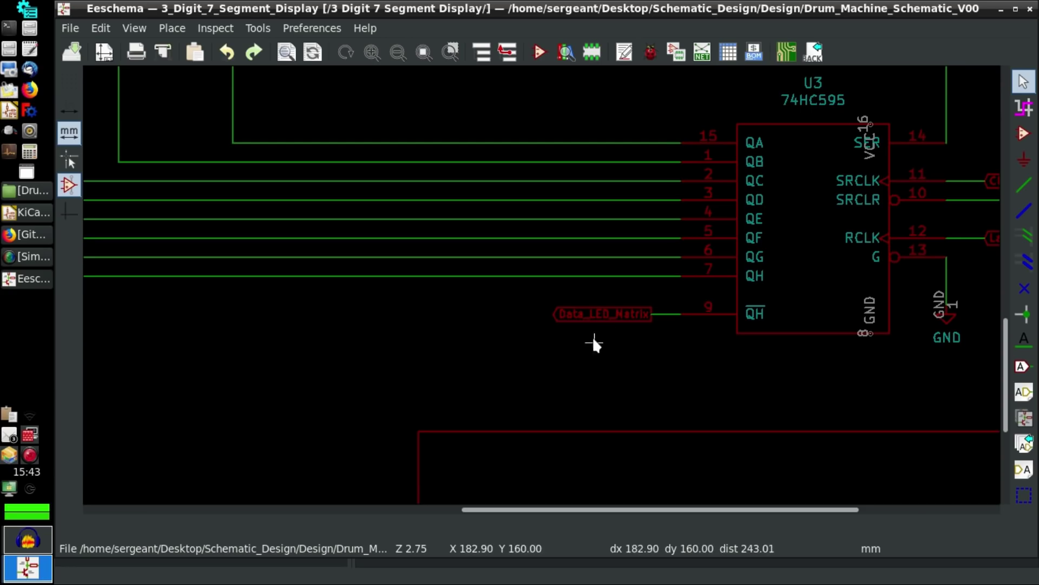
pyautogui.scroll(5, 733, 233)
pyautogui.hscroll(3, 733, 233)
pyautogui.scroll(-2, 516, 225)
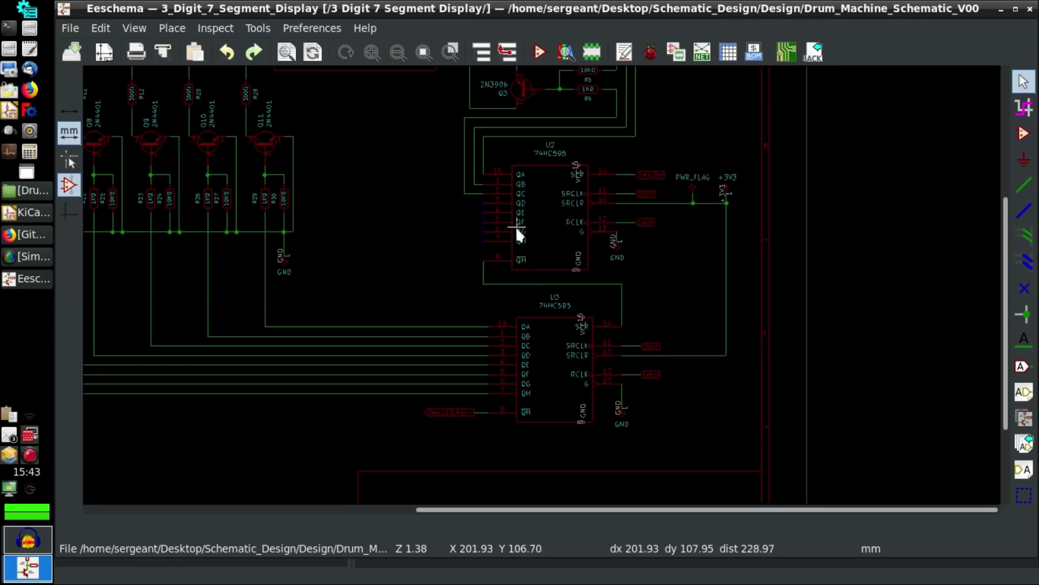
# Examine the 2N3906 transistors Q1 to Q3 with their resistors R1 to R6, driving the display's common anodes.
pyautogui.scroll(5, 580, 278)
pyautogui.scroll(2, 534, 277)
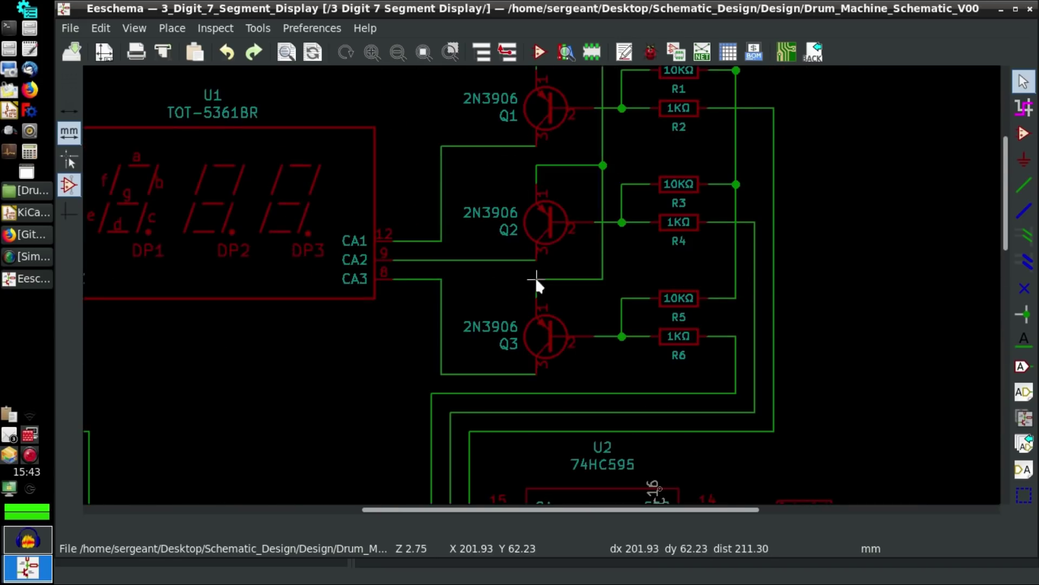
pyautogui.moveTo(573, 242); pyautogui.dragTo(717, 291, button='middle')
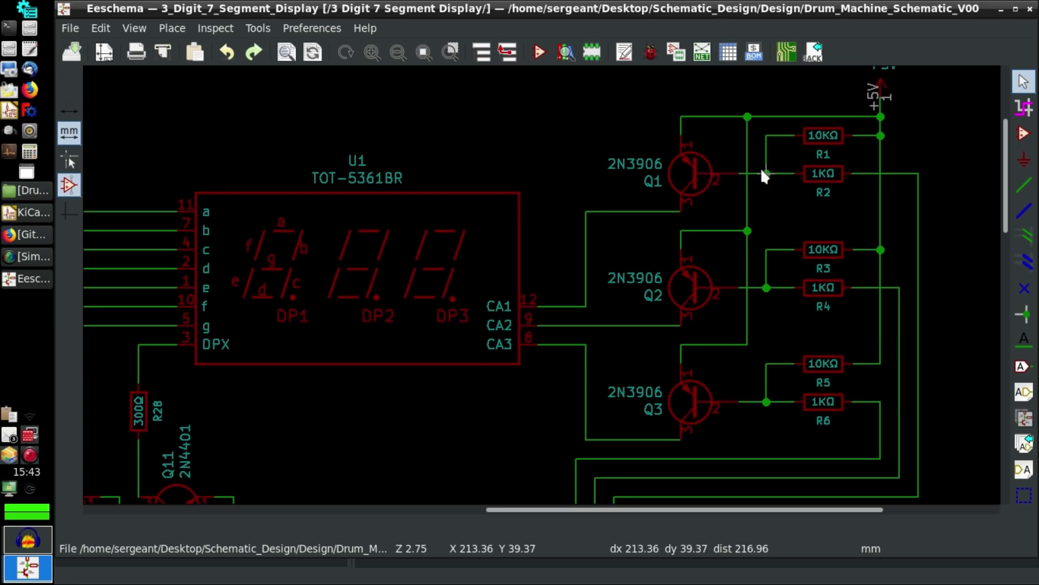
pyautogui.moveTo(842, 144); pyautogui.dragTo(853, 187, button='middle')
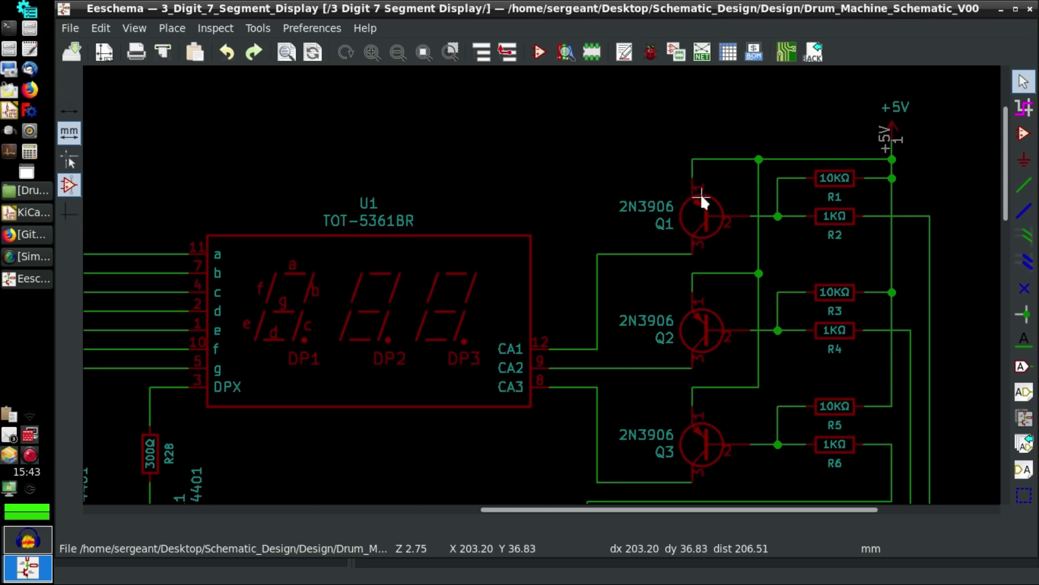
pyautogui.scroll(-2, 690, 232)
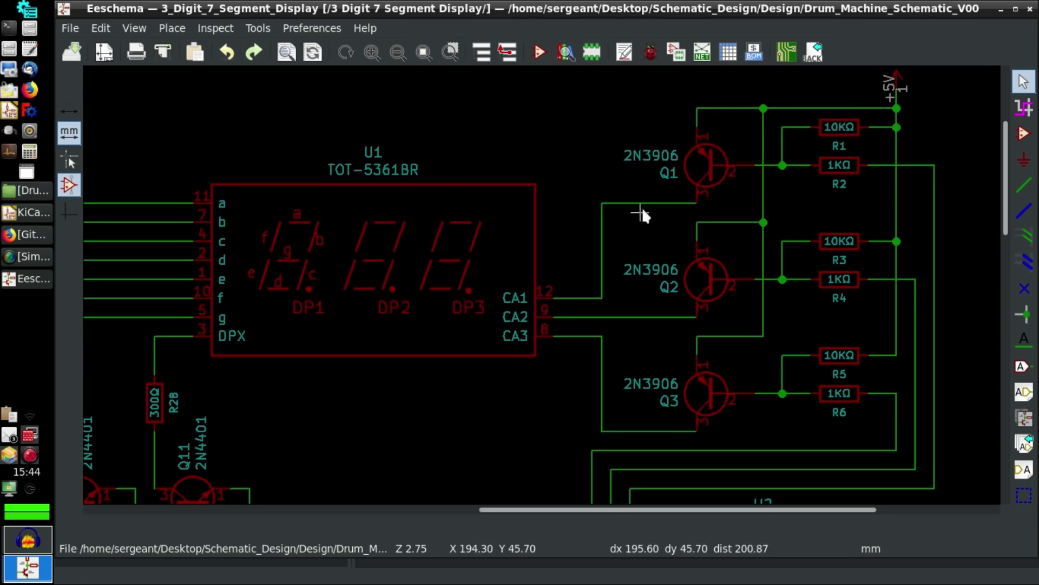
# Examine display U1's segment pins and their 300 Ω resistors and 2N4401 driver transistors.
pyautogui.moveTo(475, 270); pyautogui.dragTo(571, 211, button='middle')
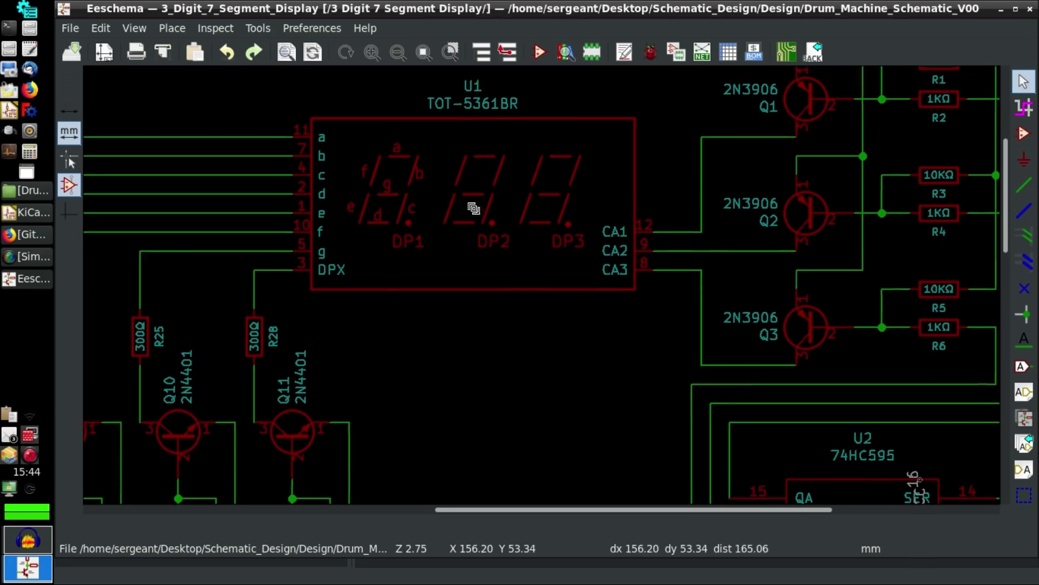
pyautogui.moveTo(474, 208); pyautogui.dragTo(541, 231, button='middle')
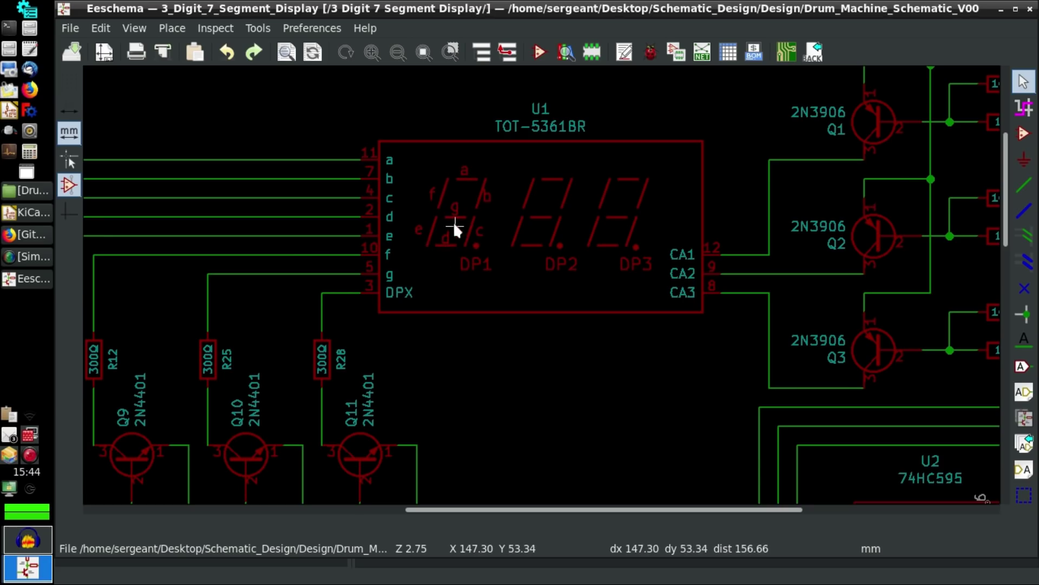
pyautogui.moveTo(372, 214); pyautogui.dragTo(477, 200, button='middle')
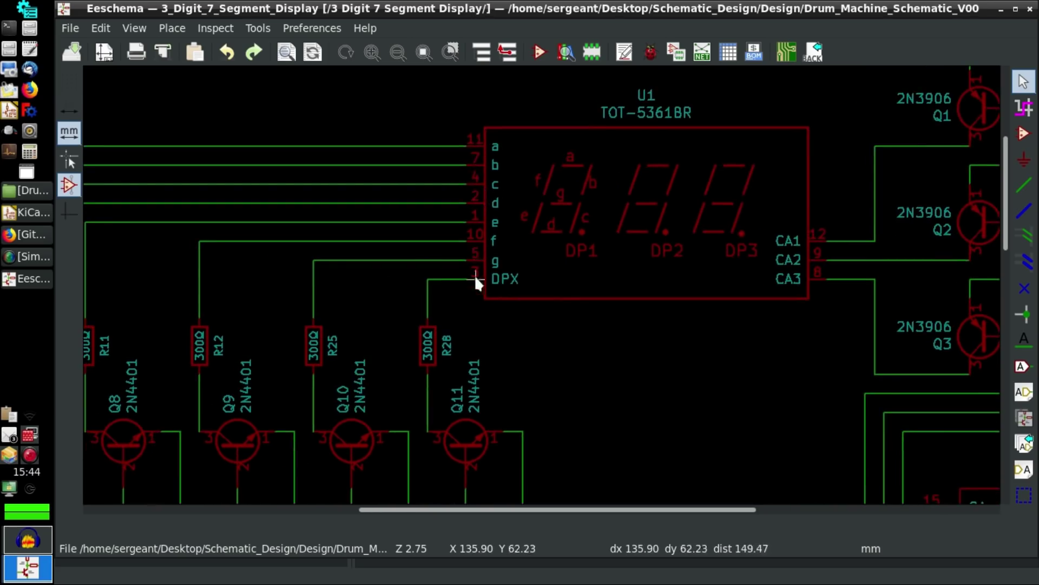
pyautogui.moveTo(475, 275); pyautogui.dragTo(623, 207, button='middle')
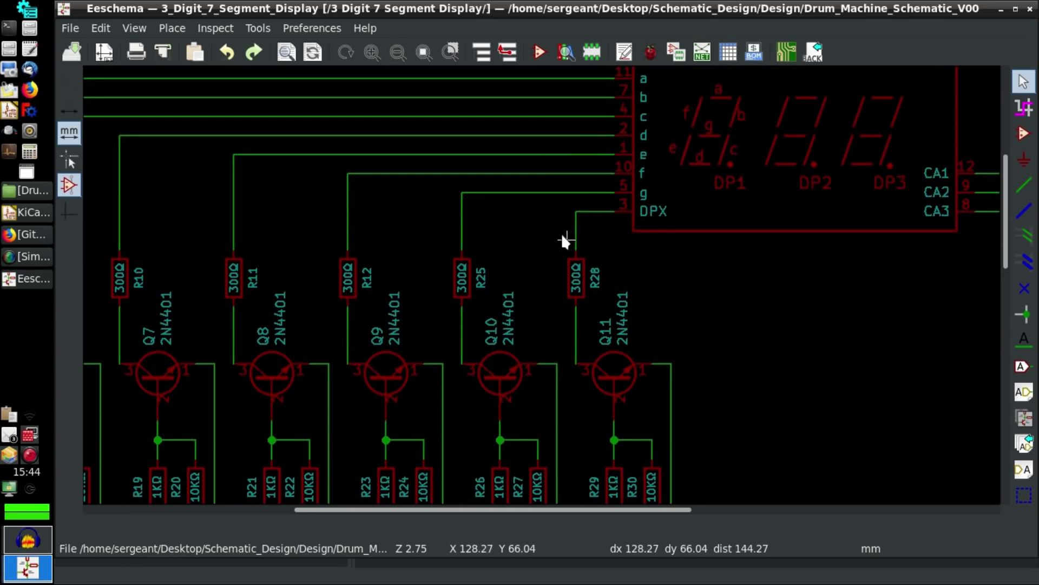
pyautogui.moveTo(576, 260); pyautogui.dragTo(679, 195, button='middle')
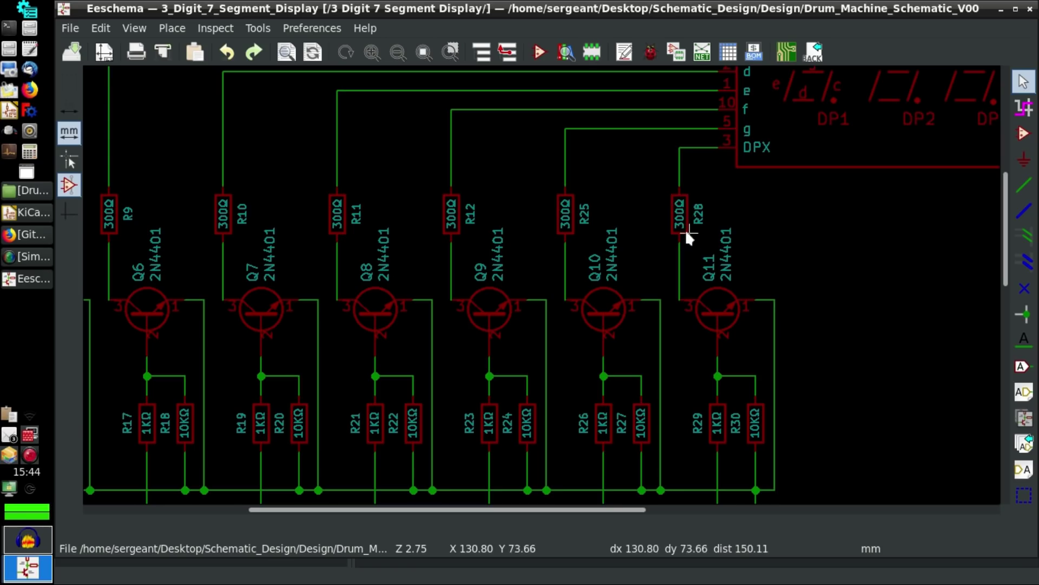
# Examine transistor Q11 with its base resistors R29 and R30, their ground connection, and the driver lines running to shift register U3.
pyautogui.moveTo(678, 290); pyautogui.dragTo(676, 160, button='middle')
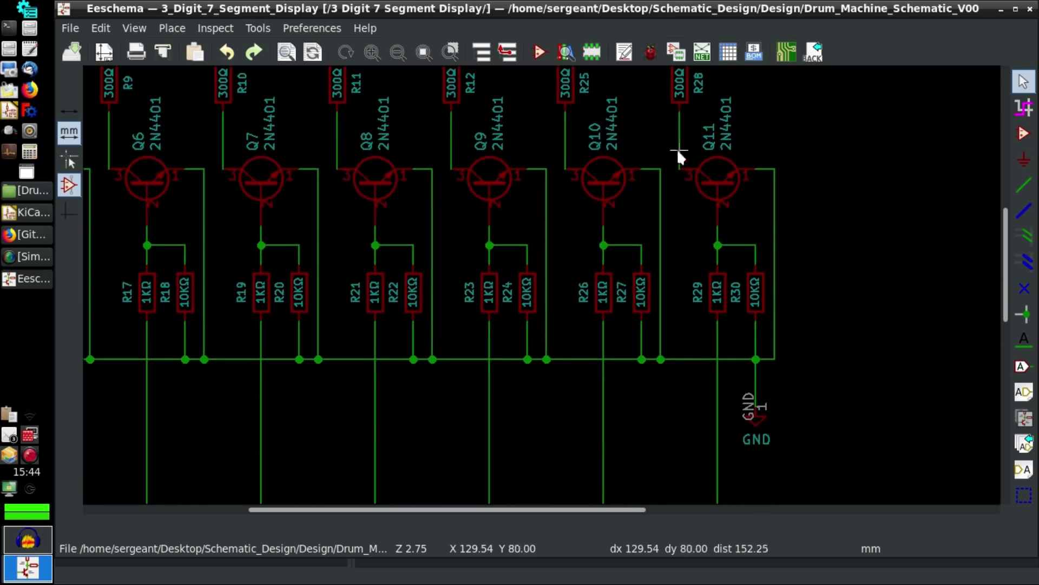
pyautogui.moveTo(746, 169); pyautogui.dragTo(525, 373, button='middle')
pyautogui.moveTo(528, 314); pyautogui.dragTo(648, 239, button='middle')
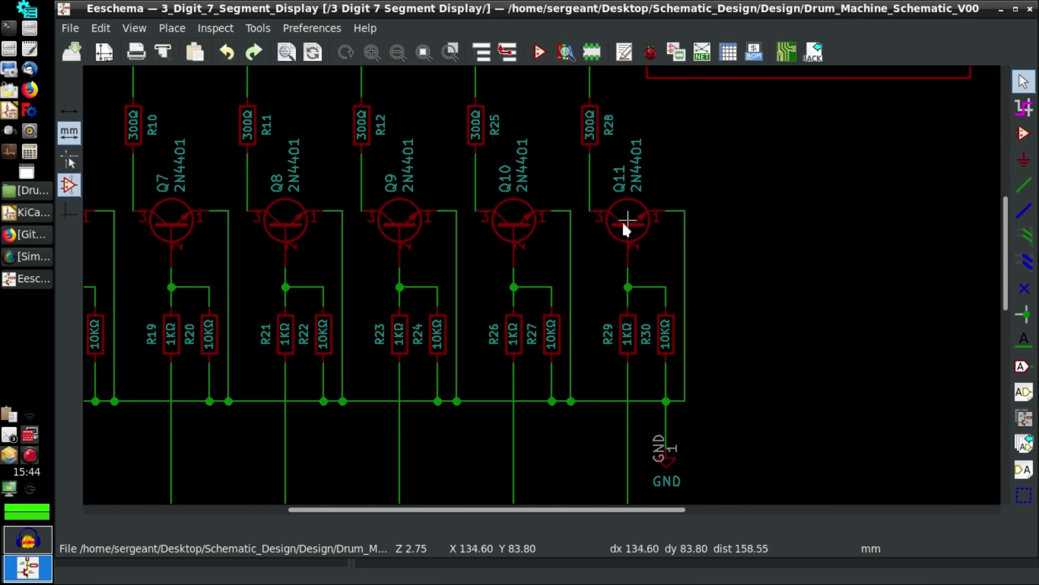
pyautogui.moveTo(592, 217); pyautogui.dragTo(639, 148, button='middle')
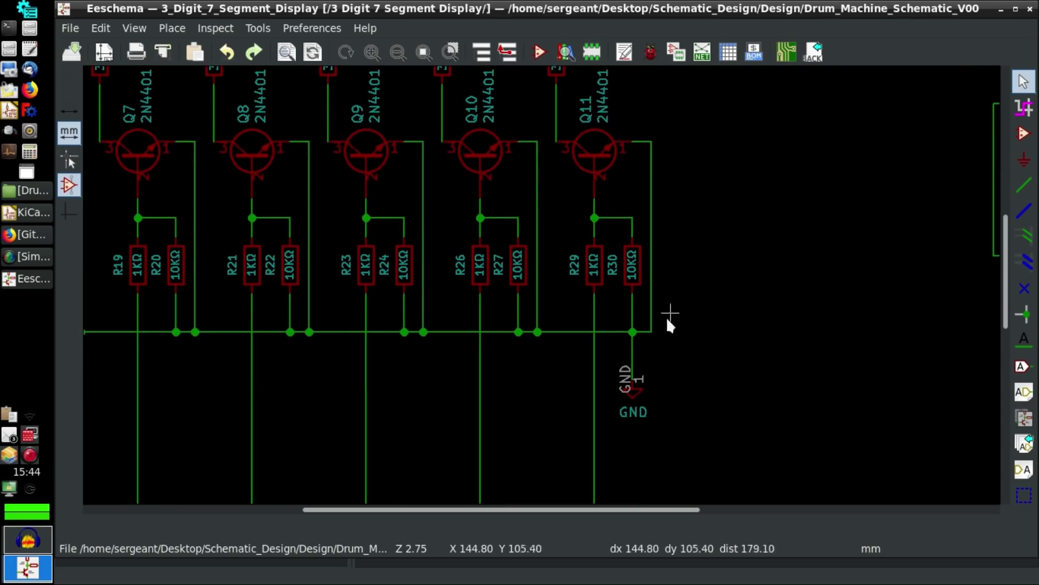
pyautogui.moveTo(662, 193); pyautogui.dragTo(641, 197, button='middle')
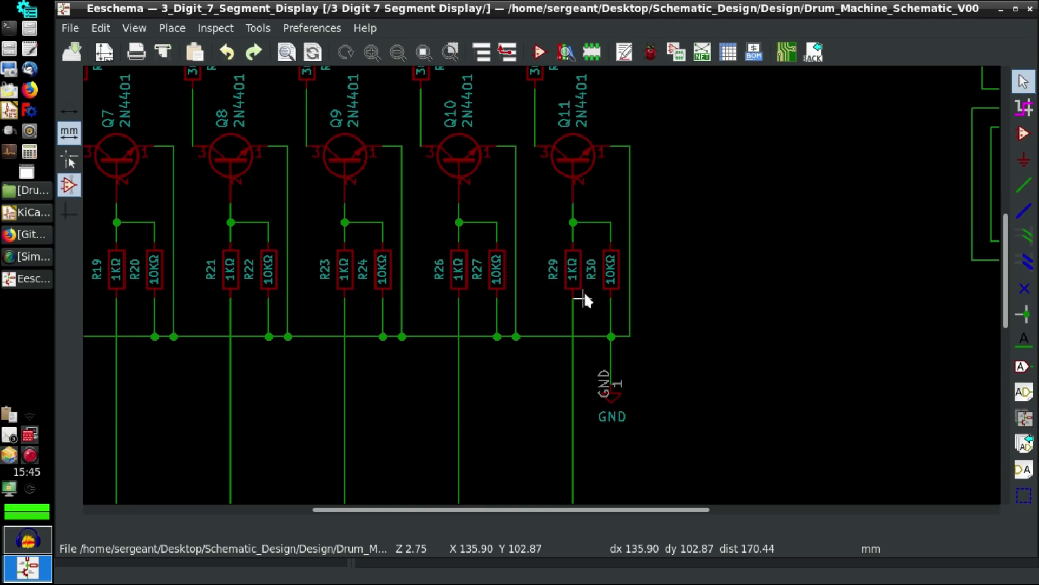
pyautogui.moveTo(696, 297); pyautogui.dragTo(487, 179, button='middle')
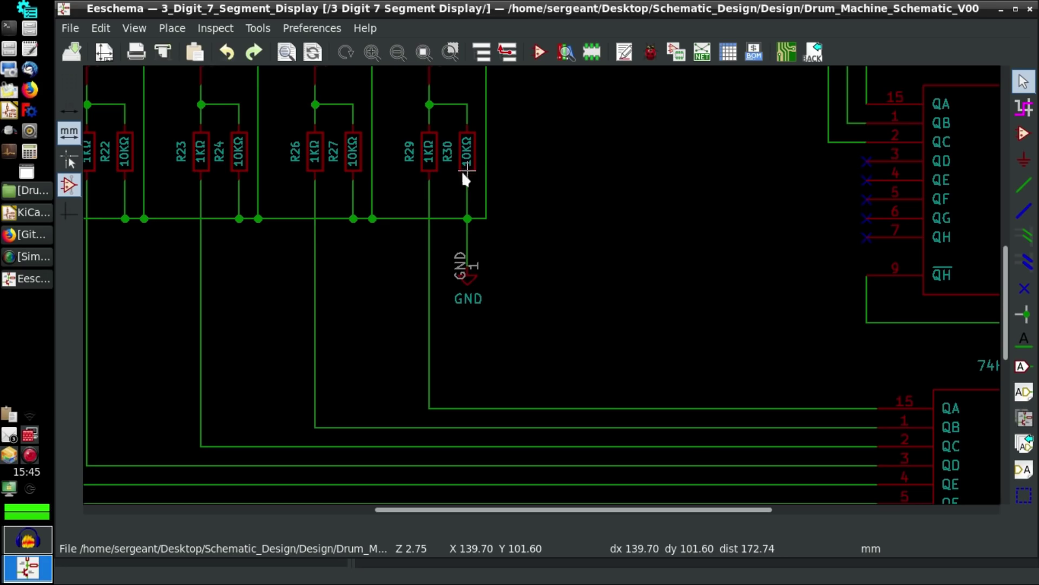
pyautogui.moveTo(939, 406); pyautogui.dragTo(490, 160, button='middle')
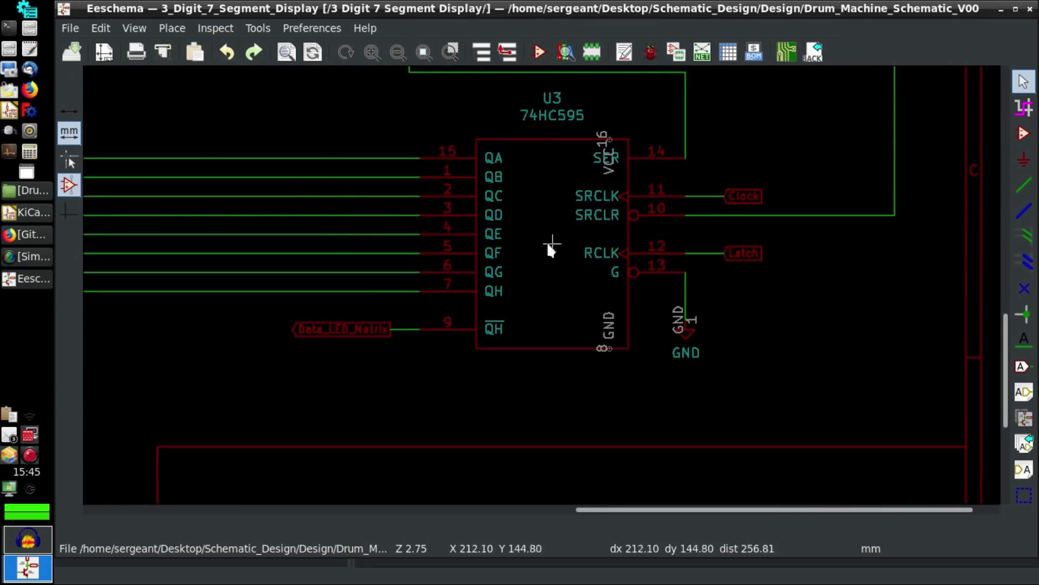
pyautogui.scroll(-3, 536, 271)
pyautogui.moveTo(534, 284); pyautogui.dragTo(616, 339, button='middle')
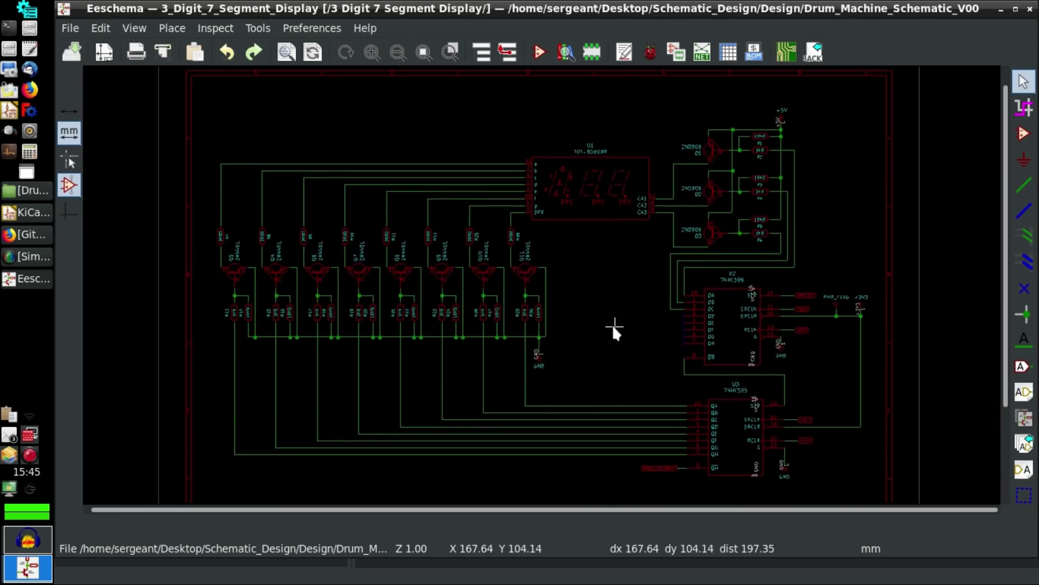
# Open the LED Matrix sheet and examine shift register U4's Data_LED_Matrix, Clock and Latch inputs and its +3V3 supply.
pyautogui.scroll(-1, 614, 329)
pyautogui.moveTo(536, 283); pyautogui.dragTo(557, 263, button='middle')
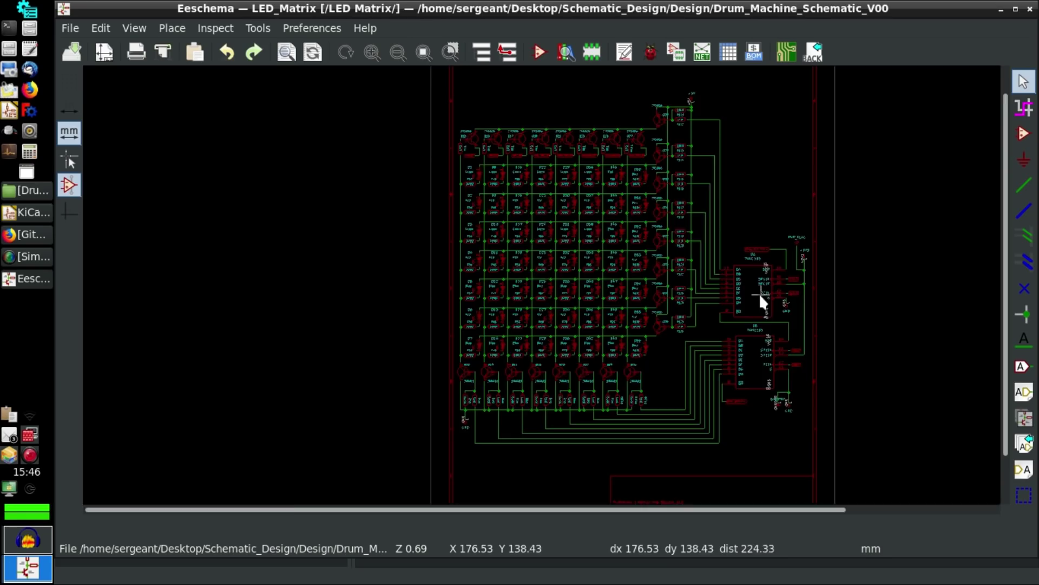
pyautogui.press('F4')
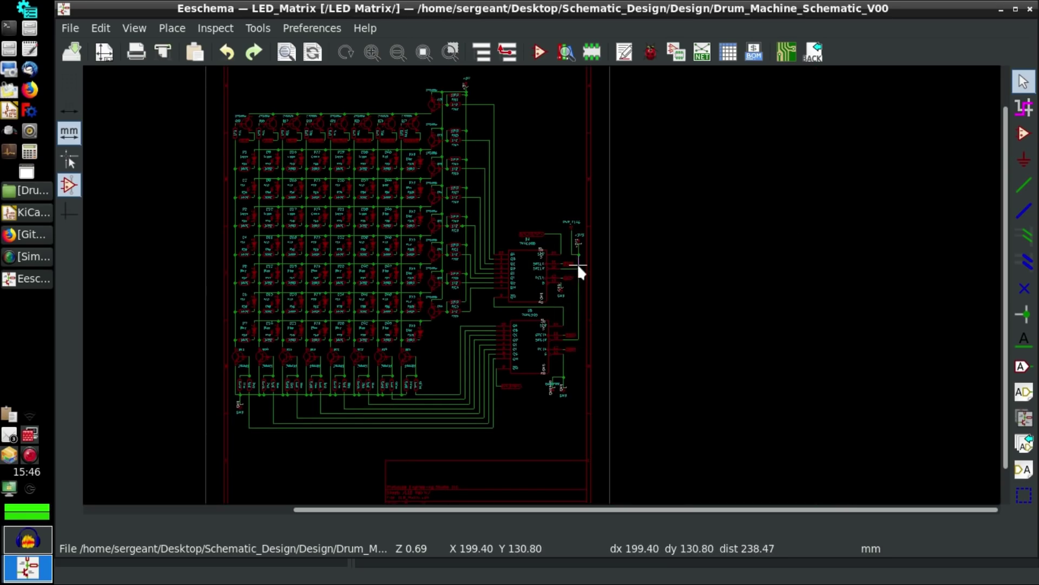
pyautogui.scroll(2, 577, 263)
pyautogui.scroll(7, 535, 278)
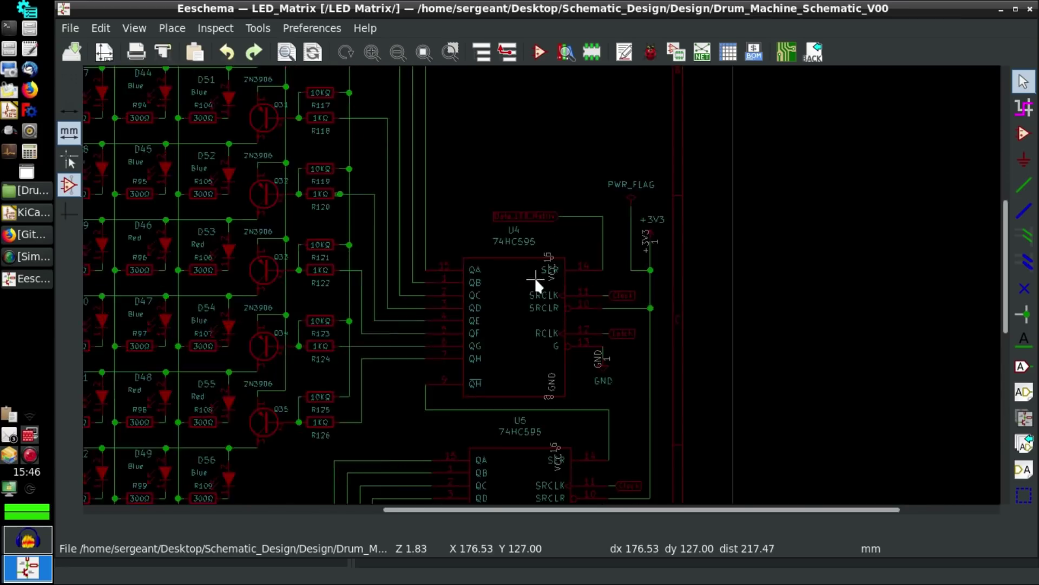
pyautogui.scroll(-2, 536, 280)
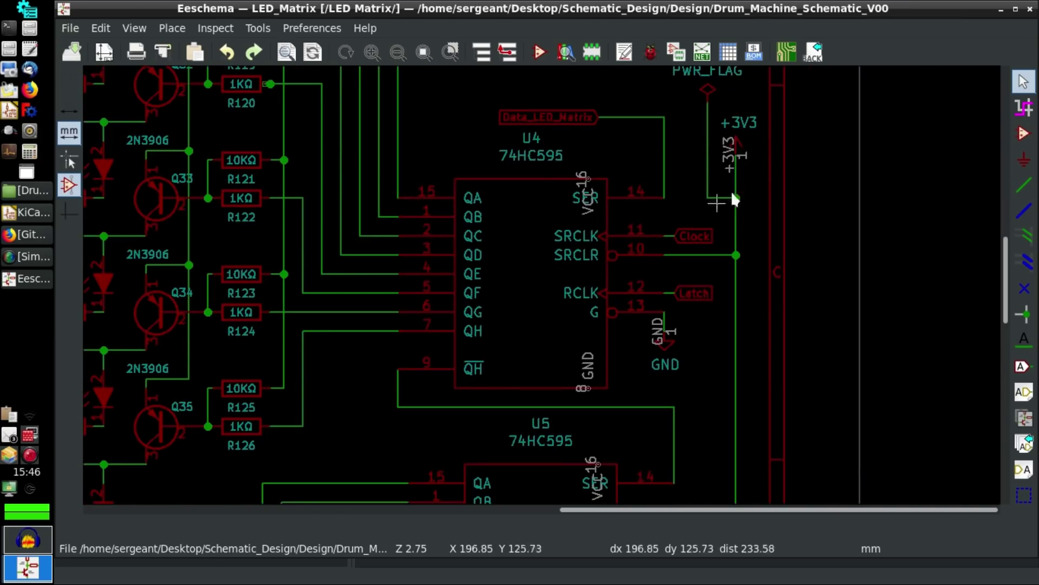
# Examine the 2N3906 transistors Q13 to Q27 above the LED columns and their shared line from Q28.
pyautogui.scroll(-2, 533, 277)
pyautogui.scroll(-2, 594, 339)
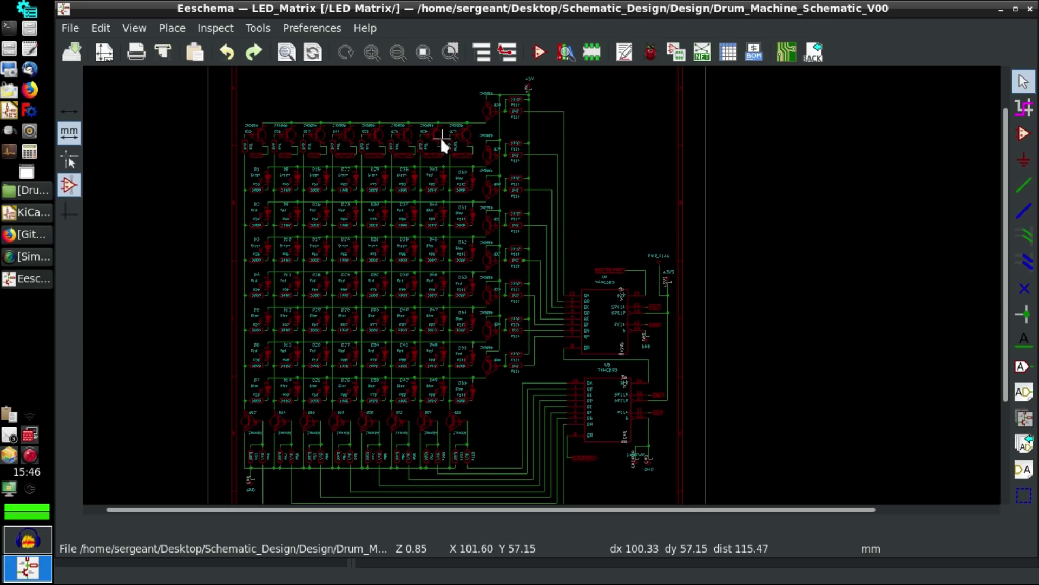
pyautogui.scroll(5, 342, 136)
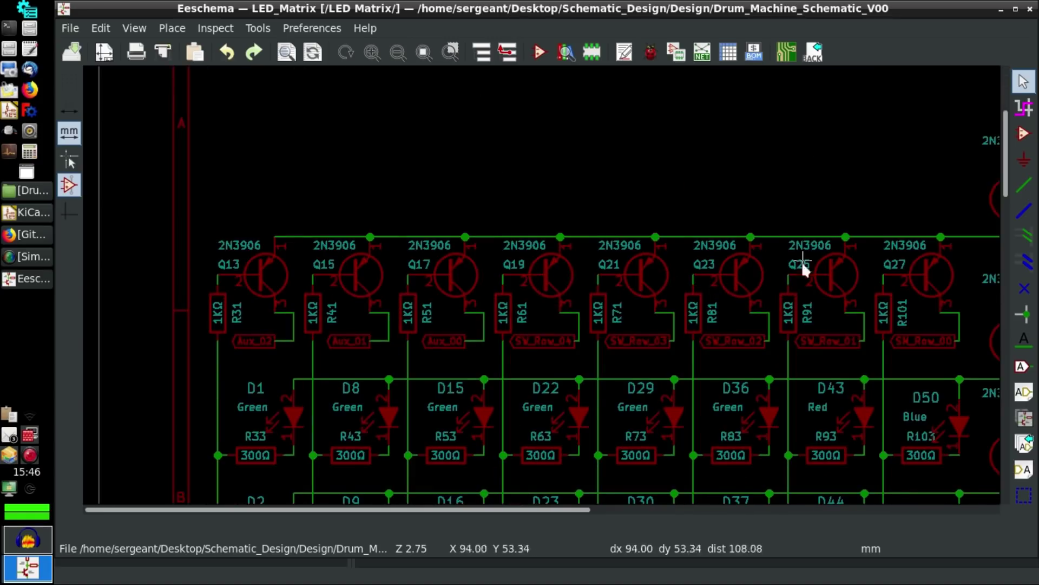
pyautogui.moveTo(817, 122); pyautogui.dragTo(653, 132, button='middle')
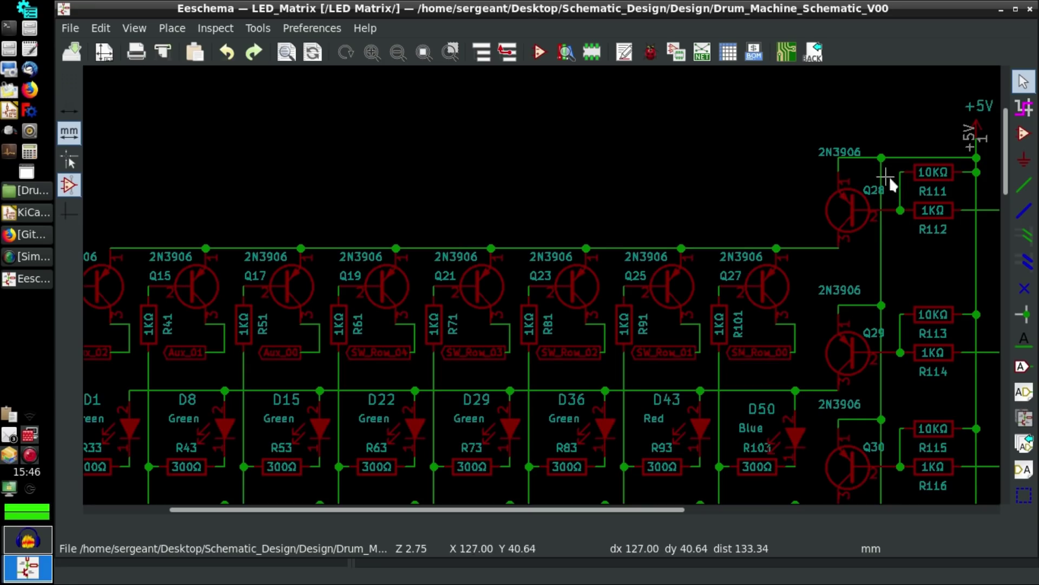
pyautogui.keyDown('ctrl'); pyautogui.hscroll(-2, 631, 169); pyautogui.keyUp('ctrl')
pyautogui.keyDown('shift'); pyautogui.scroll(-1, 758, 216); pyautogui.keyUp('shift')
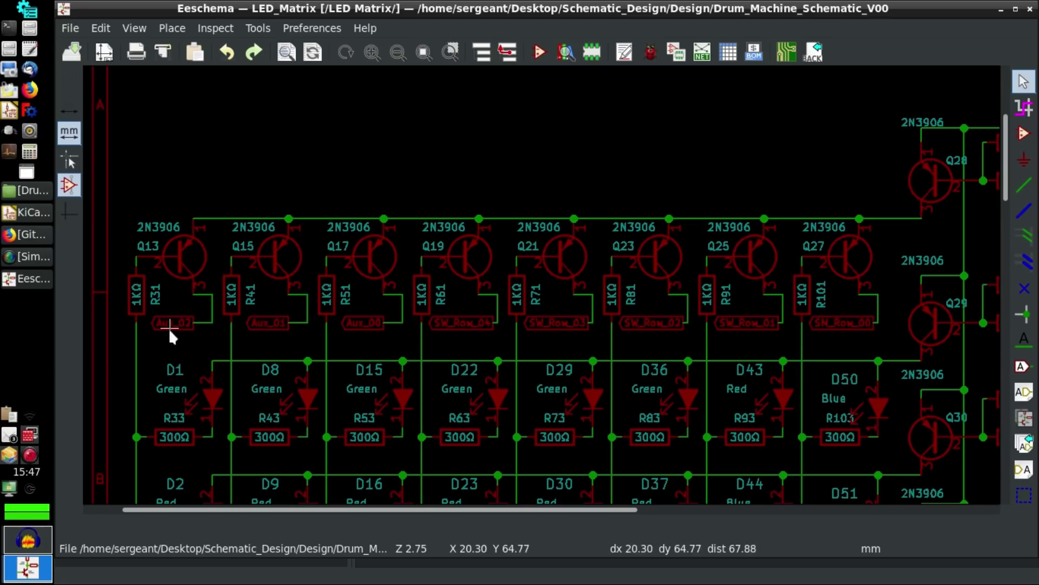
# Examine the Aux_00 to Aux_02 and SW_Row_00 to SW_Row_04 labels on transistors Q13 to Q27.
pyautogui.scroll(2, 866, 321)
pyautogui.moveTo(469, 283); pyautogui.dragTo(784, 266, button='middle')
pyautogui.scroll(-1, 408, 339)
pyautogui.moveTo(497, 284); pyautogui.dragTo(608, 313, button='middle')
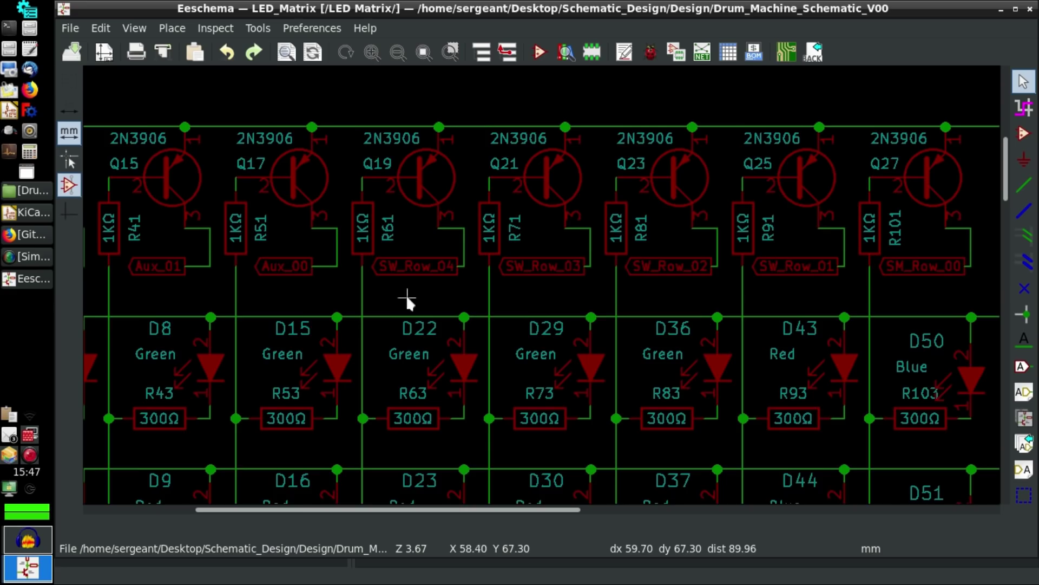
pyautogui.keyDown('ctrl'); pyautogui.hscroll(-8, 406, 295); pyautogui.keyUp('ctrl')
pyautogui.scroll(1, 515, 341)
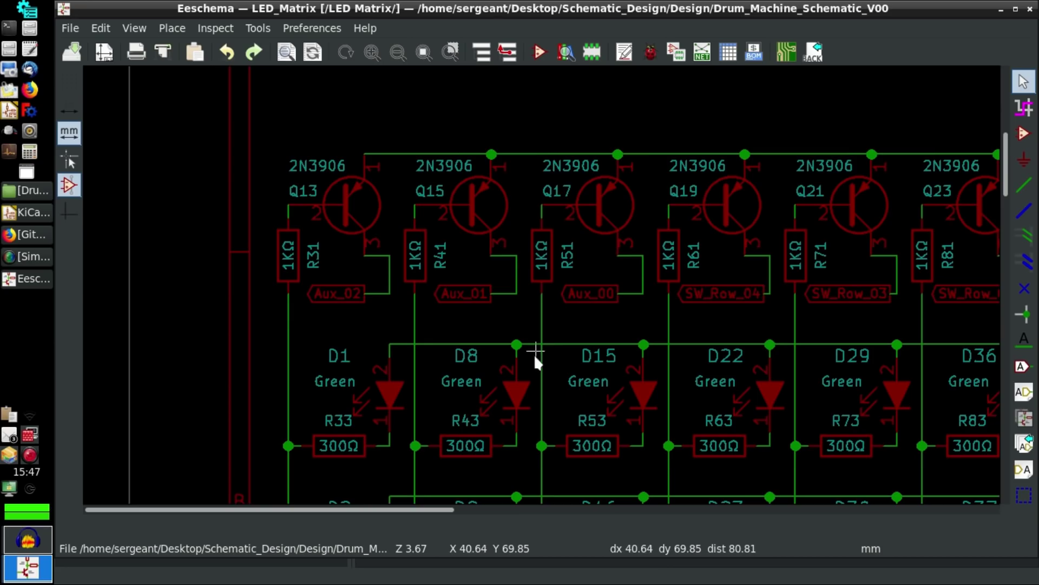
pyautogui.scroll(-1, 534, 354)
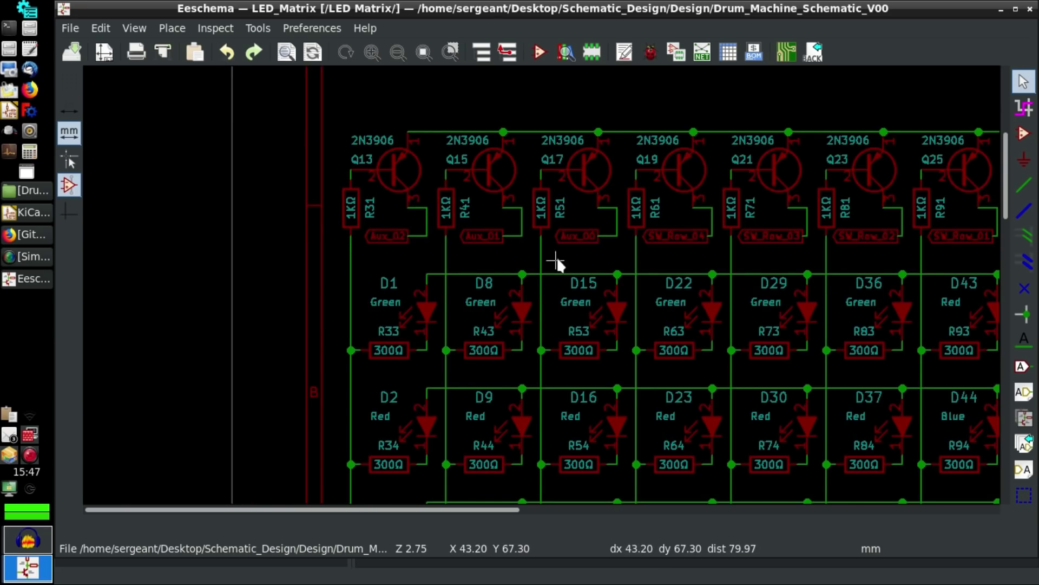
# Examine shift register U4's outputs QA to QH and its serial link to shift register U5.
pyautogui.scroll(-2, 556, 254)
pyautogui.moveTo(763, 350); pyautogui.dragTo(529, 226, button='middle')
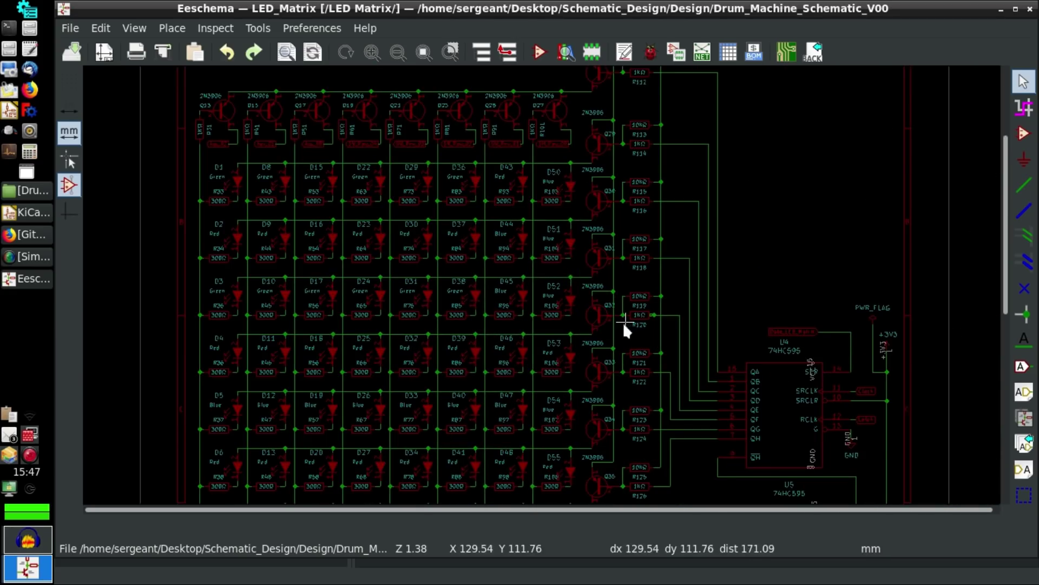
pyautogui.scroll(3, 824, 441)
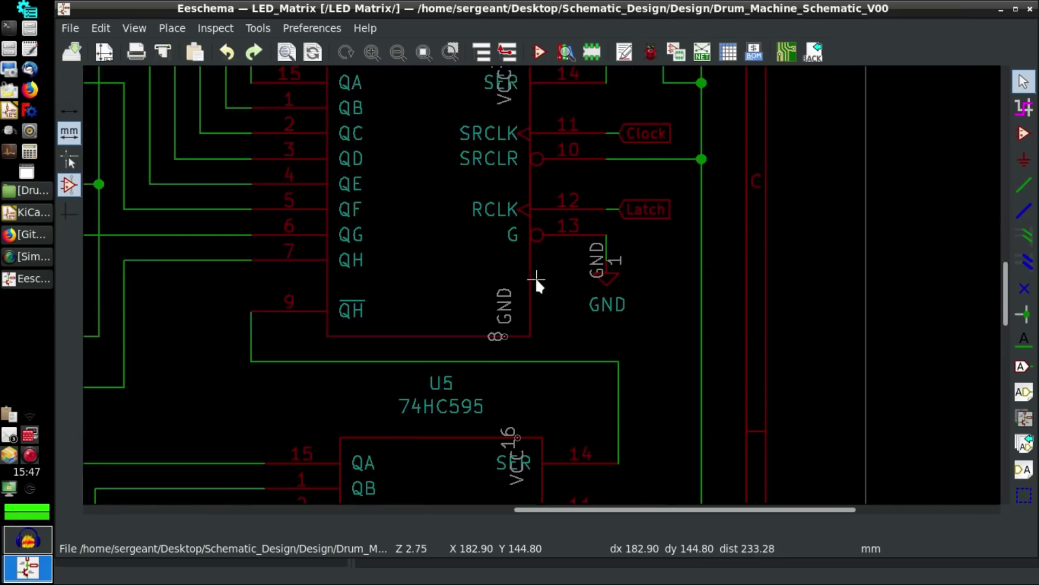
pyautogui.moveTo(514, 208); pyautogui.dragTo(635, 333, button='middle')
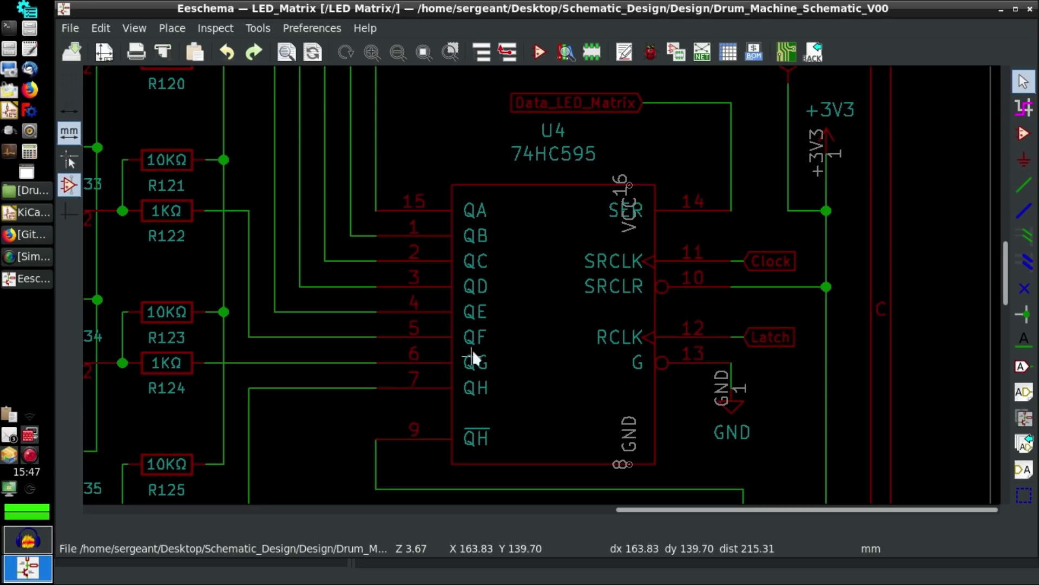
pyautogui.moveTo(763, 418); pyautogui.dragTo(675, 165, button='middle')
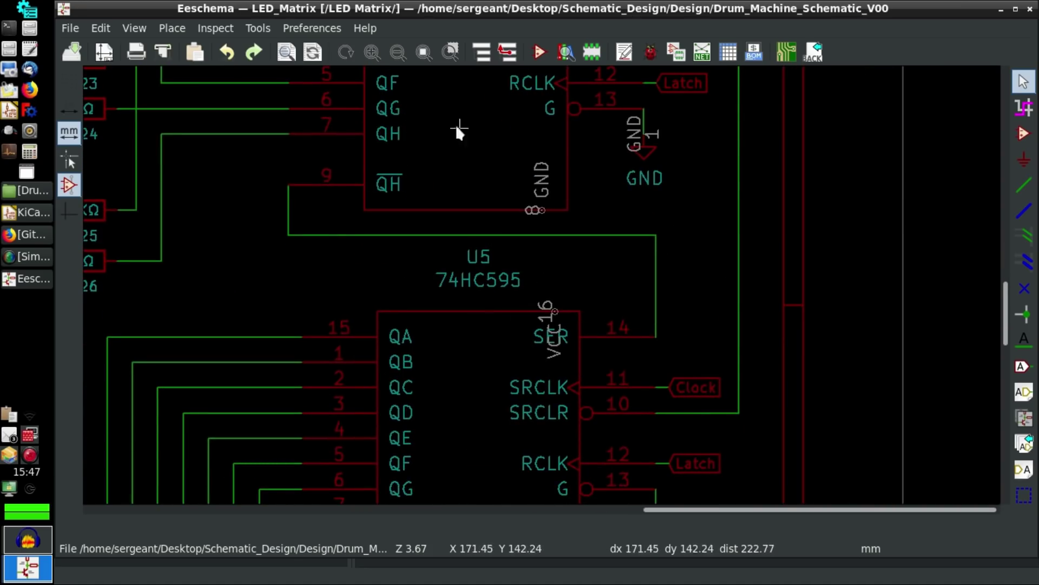
pyautogui.moveTo(456, 124); pyautogui.dragTo(698, 363, button='middle')
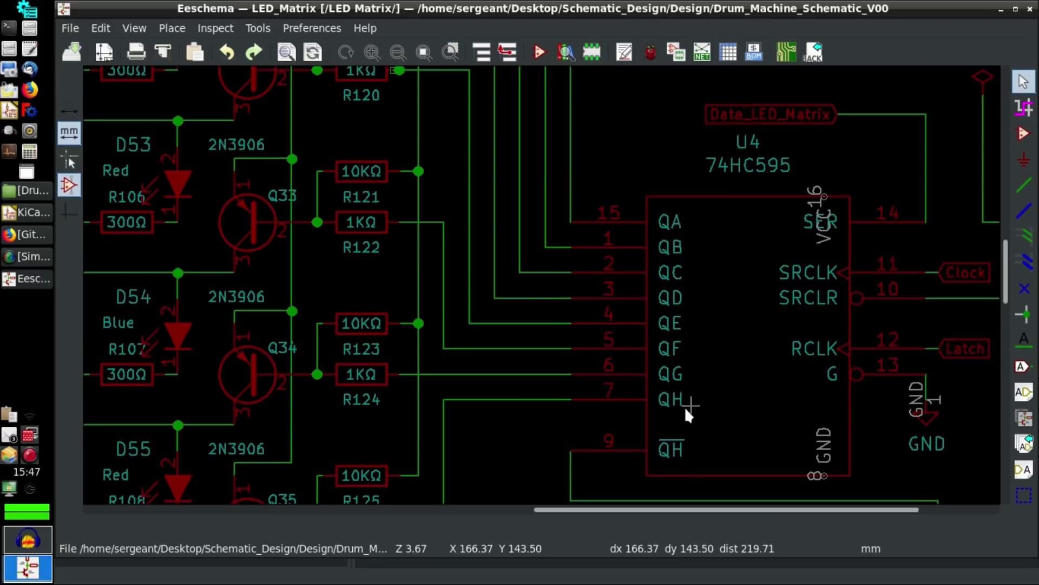
# Examine the LED rows up to D56 and the 2N4401 transistors Q12 to Q26 below the LED columns.
pyautogui.scroll(-3, 518, 330)
pyautogui.scroll(-1, 533, 278)
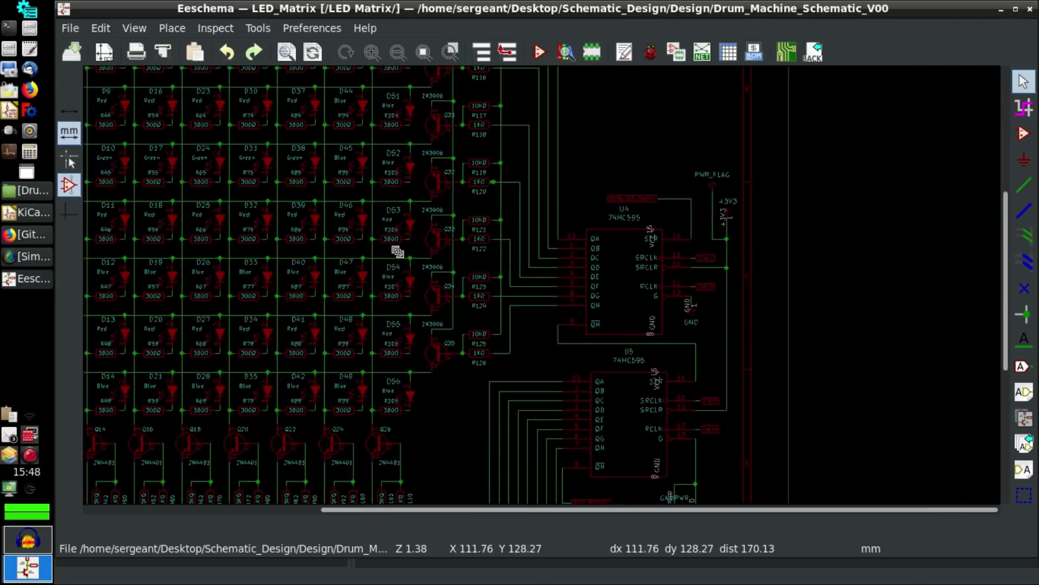
pyautogui.moveTo(399, 248); pyautogui.dragTo(419, 374, button='middle')
pyautogui.moveTo(375, 428); pyautogui.dragTo(601, 44, button='middle')
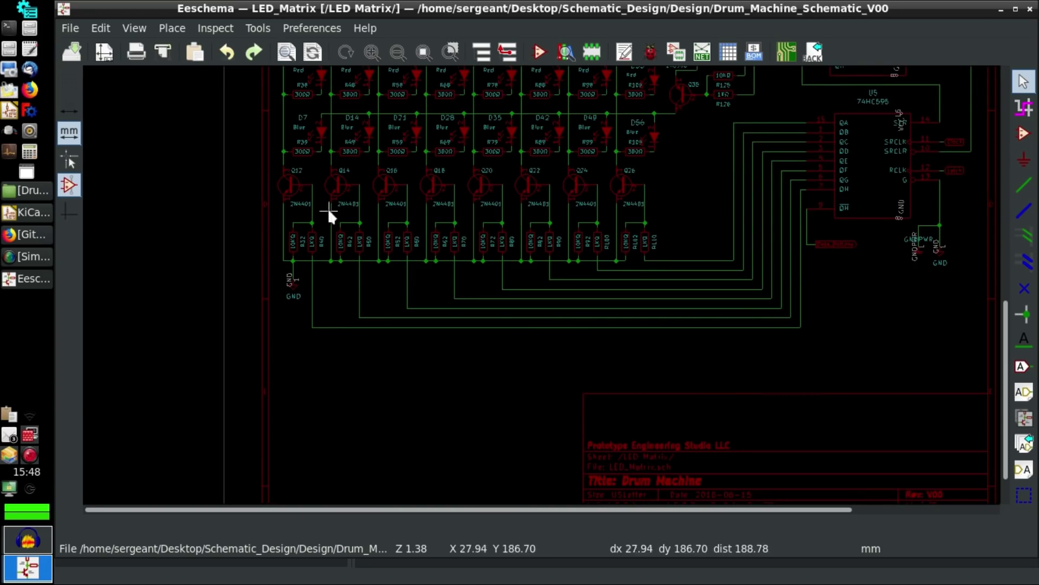
pyautogui.moveTo(652, 137); pyautogui.dragTo(652, 236, button='middle')
# Examine row transistor Q35 with its 10 kΩ resistor R125 and 1 kΩ resistor R126, and compare it with Q34's circuit.
pyautogui.scroll(6, 652, 235)
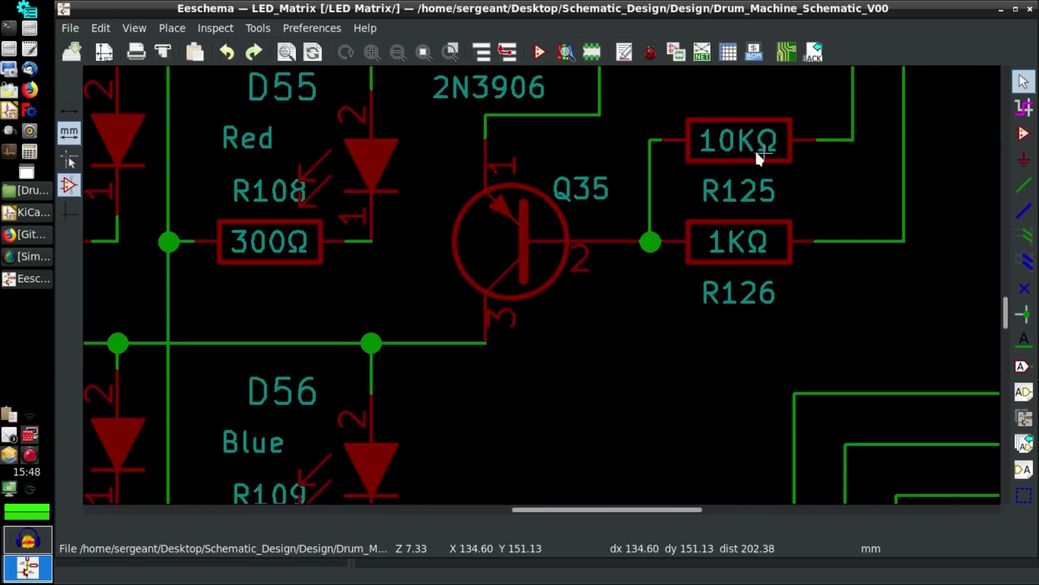
pyautogui.moveTo(758, 158); pyautogui.dragTo(639, 180, button='middle')
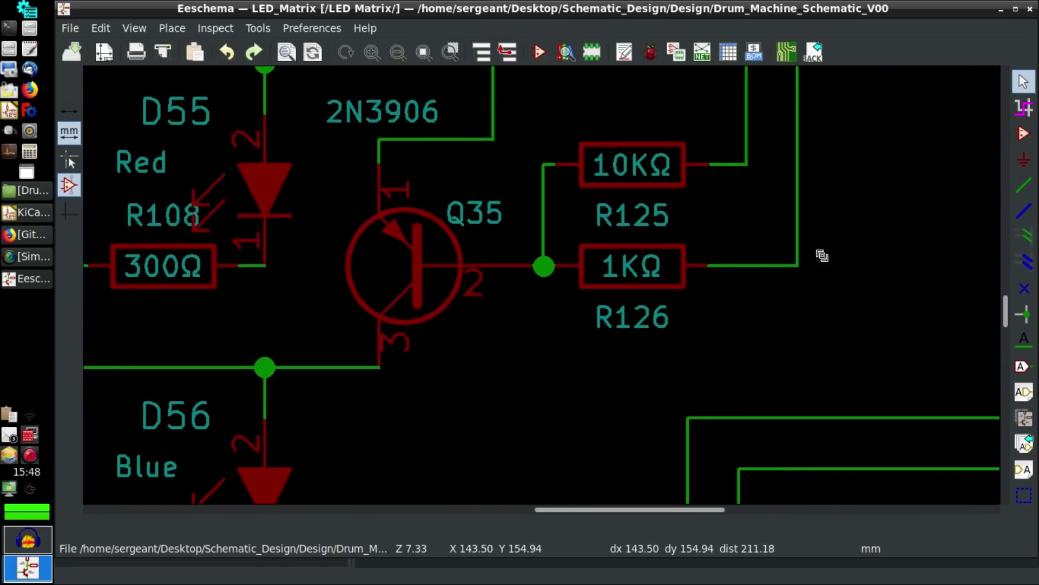
pyautogui.moveTo(820, 255); pyautogui.dragTo(604, 250, button='middle')
pyautogui.scroll(-2, 604, 250)
pyautogui.scroll(1, 536, 281)
pyautogui.scroll(1, 536, 281)
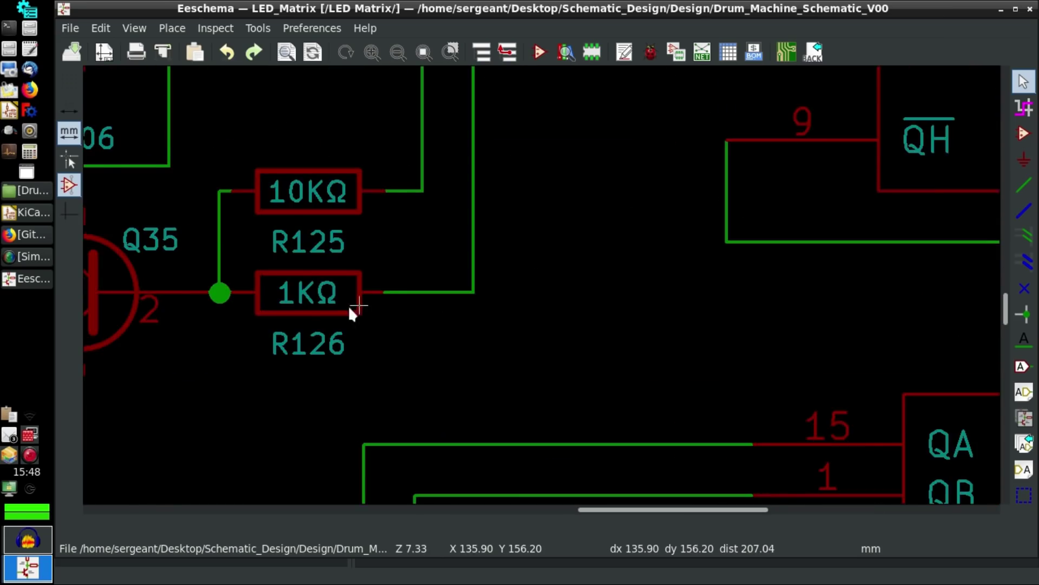
pyautogui.moveTo(349, 303); pyautogui.dragTo(503, 324, button='middle')
pyautogui.moveTo(521, 227); pyautogui.dragTo(529, 387, button='middle')
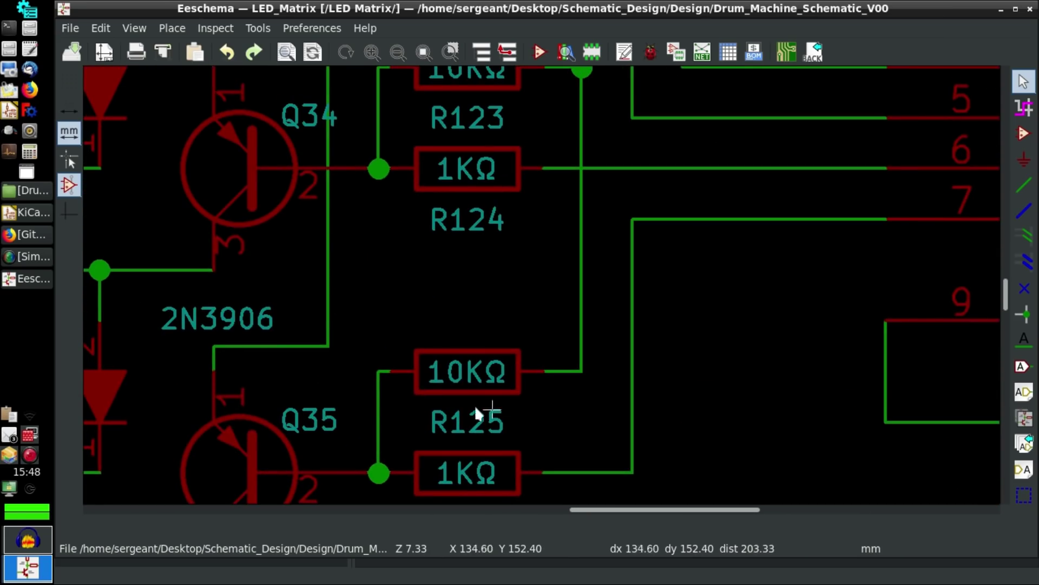
# Examine column transistor Q26 with its 10 kΩ resistor R102 and 1 kΩ resistor R110.
pyautogui.moveTo(332, 435); pyautogui.dragTo(547, 187, button='middle')
pyautogui.moveTo(371, 391); pyautogui.dragTo(552, 244, button='middle')
pyautogui.scroll(-1, 494, 304)
pyautogui.moveTo(541, 285); pyautogui.dragTo(673, 144, button='middle')
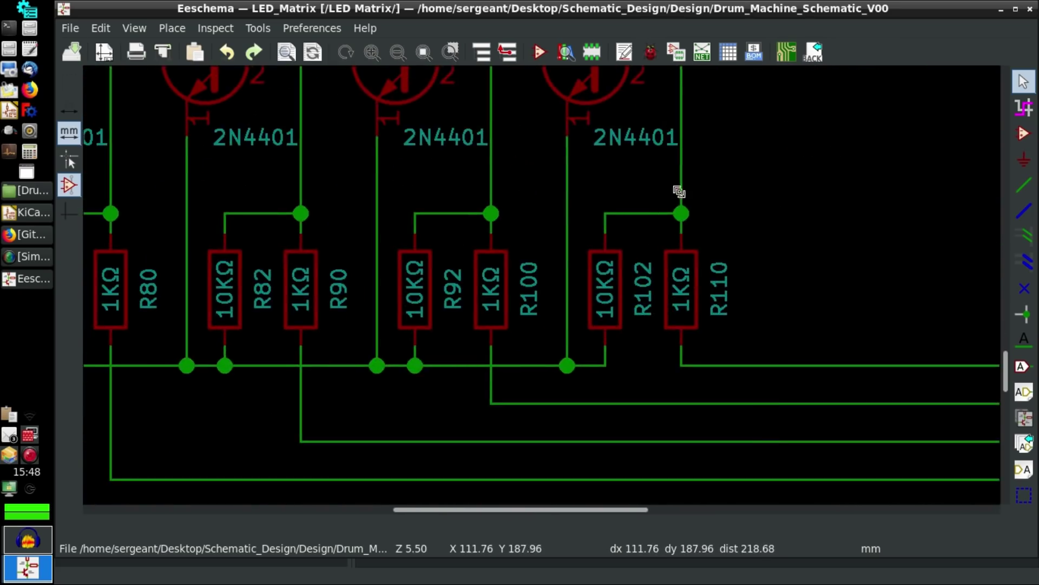
pyautogui.moveTo(677, 193); pyautogui.dragTo(602, 289, button='middle')
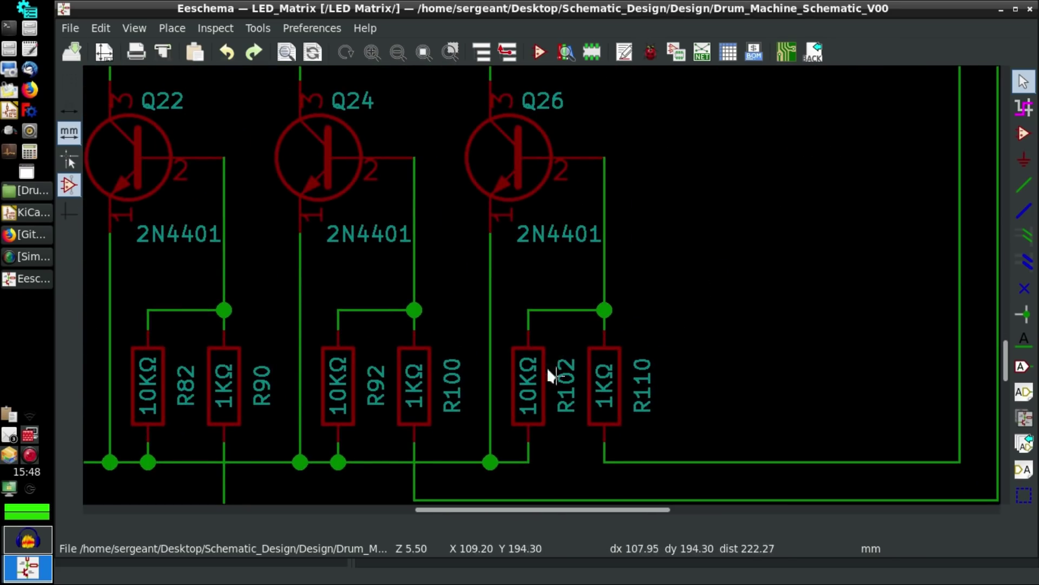
pyautogui.moveTo(514, 184); pyautogui.dragTo(551, 195, button='middle')
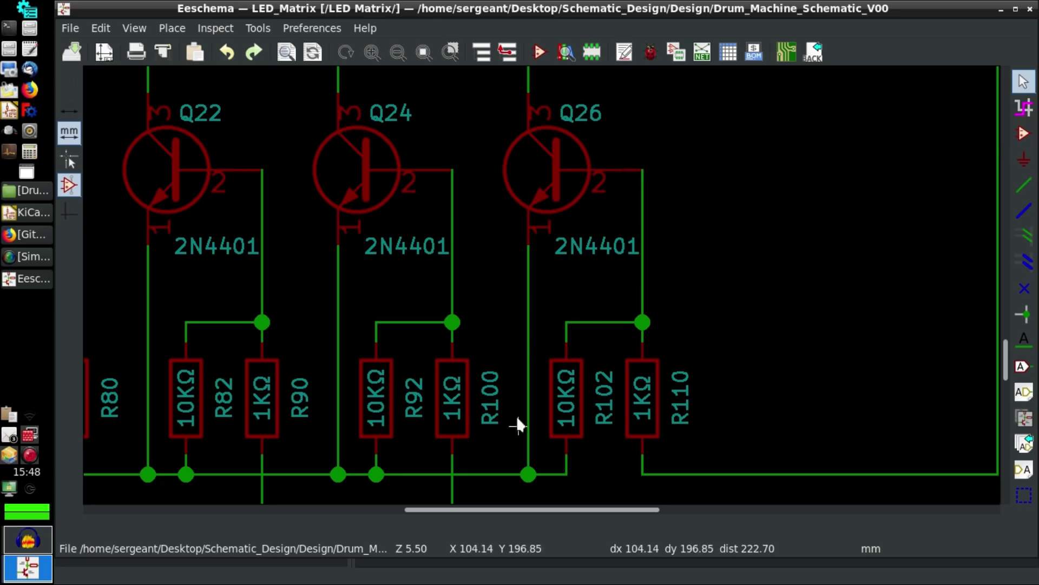
pyautogui.moveTo(686, 285); pyautogui.dragTo(674, 249, button='middle')
# Trace the column driver lines from resistor R110 and its neighbours to shift register U5's outputs QA to QH.
pyautogui.scroll(-4, 490, 384)
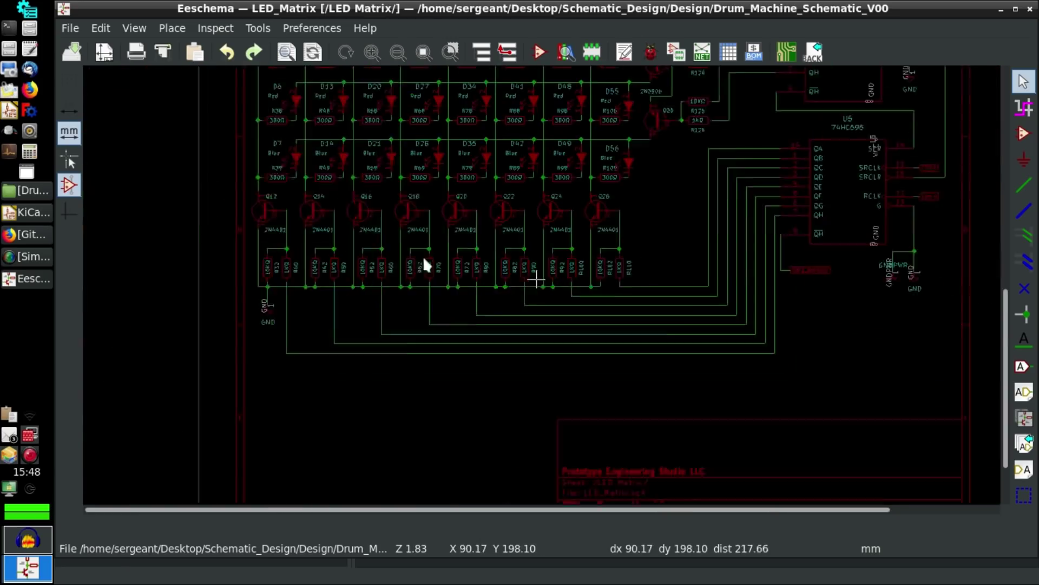
pyautogui.scroll(5, 814, 301)
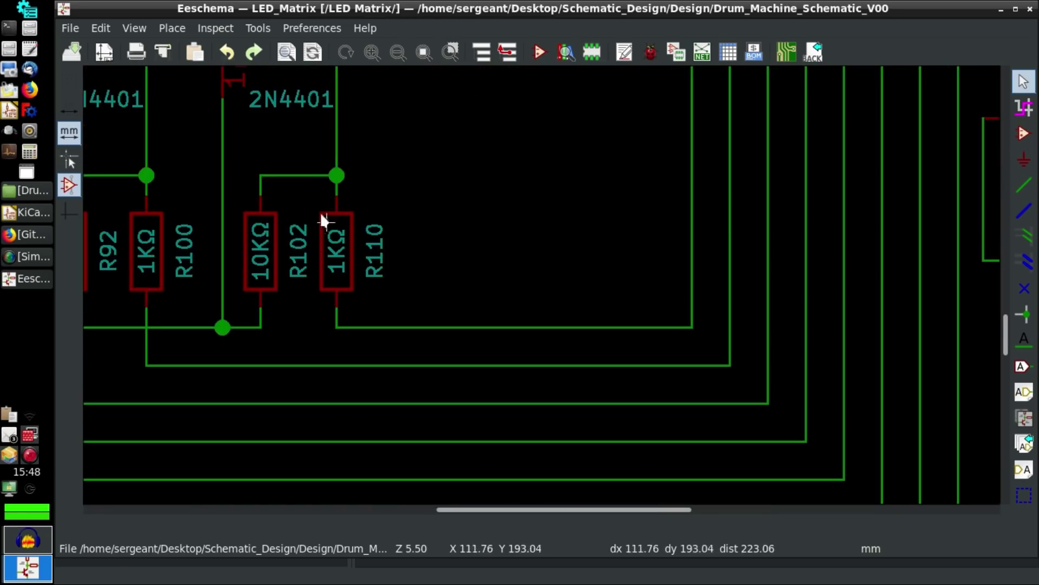
pyautogui.moveTo(664, 193); pyautogui.dragTo(480, 455, button='middle')
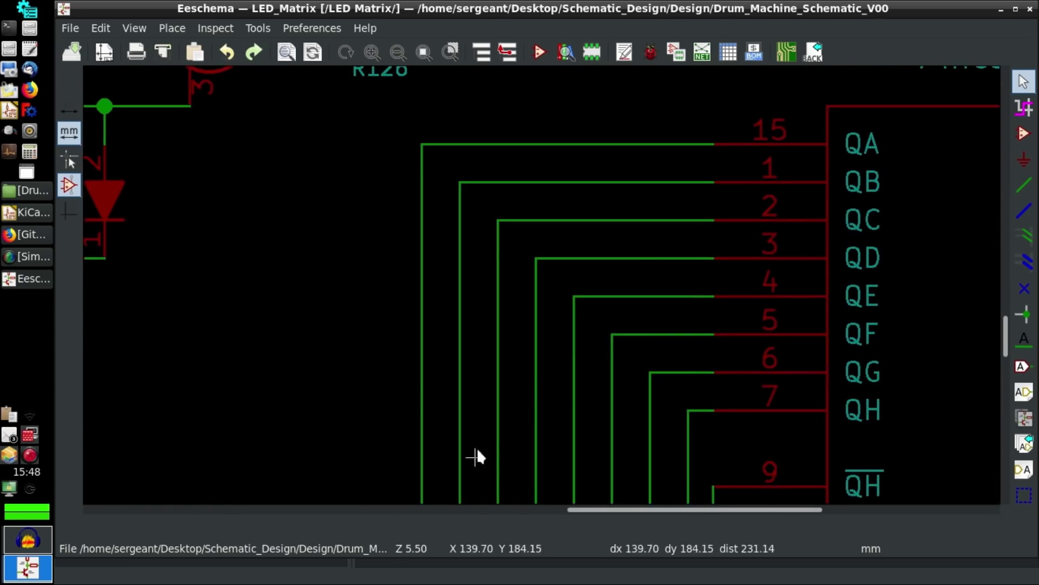
# Review the complete LED matrix sheet with its row and column drivers, and return to the root sheet.
pyautogui.moveTo(800, 233); pyautogui.dragTo(399, 232, button='middle')
pyautogui.scroll(-8, 535, 277)
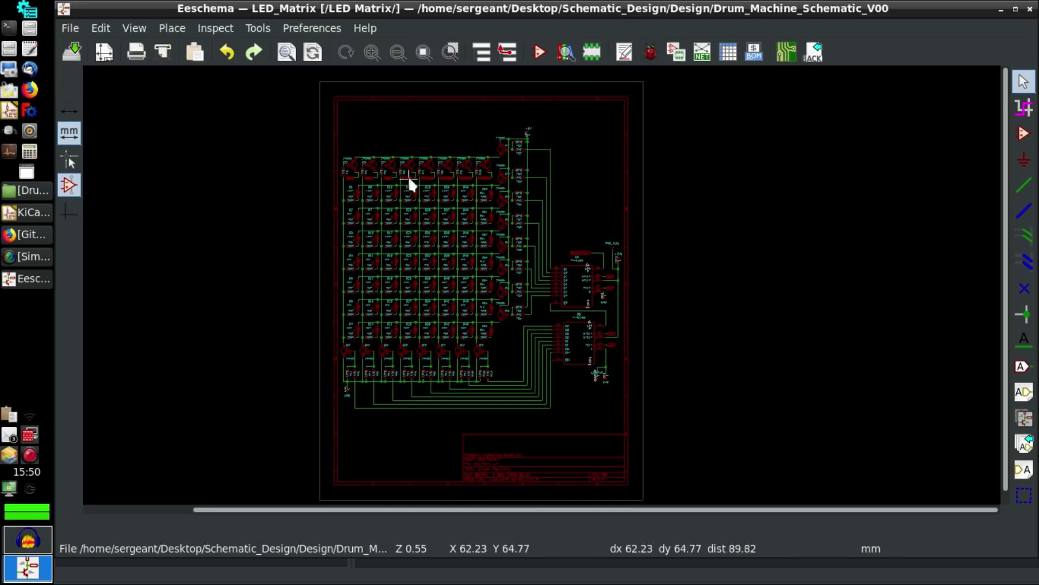
pyautogui.scroll(4, 440, 177)
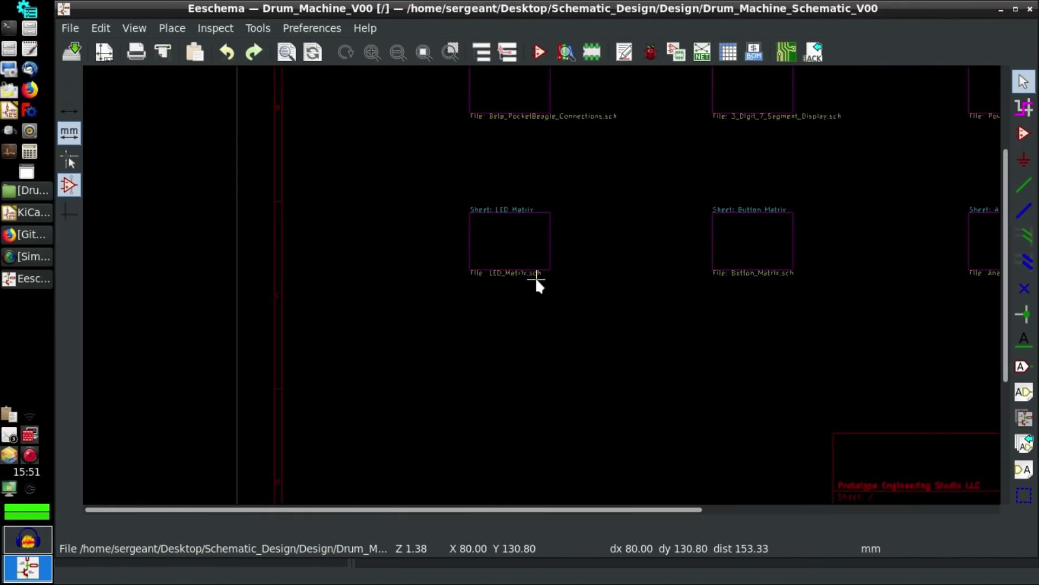
# Open the Button Matrix sheet and examine the row labels SM_Row_00 to SM_Row_04.
pyautogui.doubleClick(765, 236)
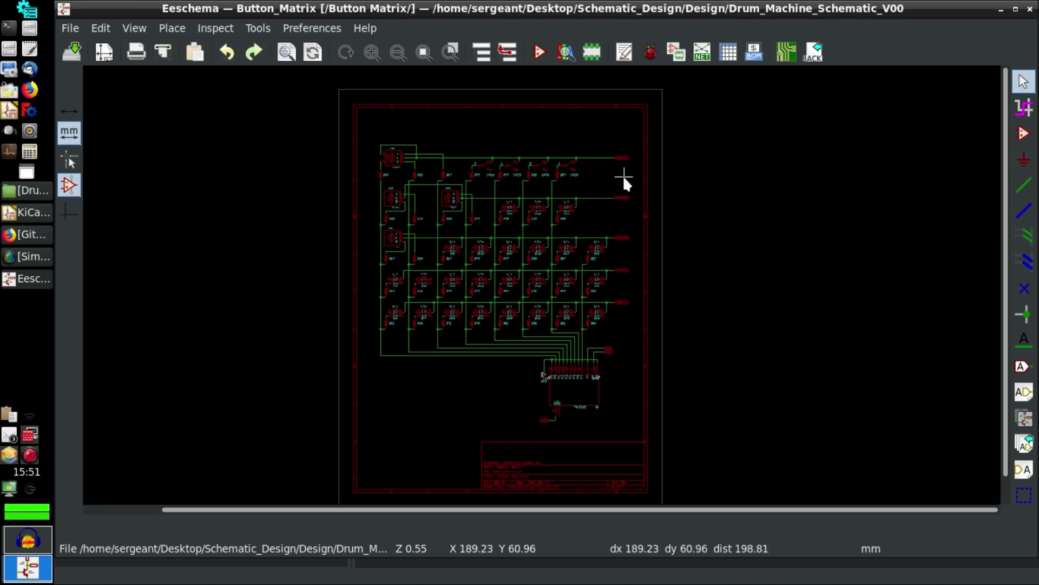
pyautogui.scroll(7, 622, 174)
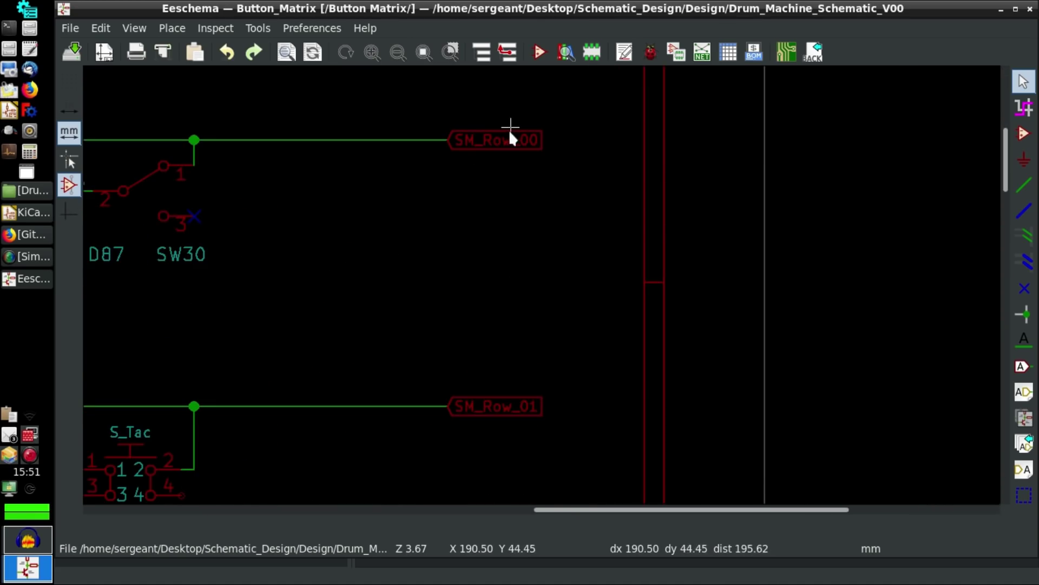
pyautogui.keyDown('shift'); pyautogui.scroll(-10, 566, 382); pyautogui.keyUp('shift')
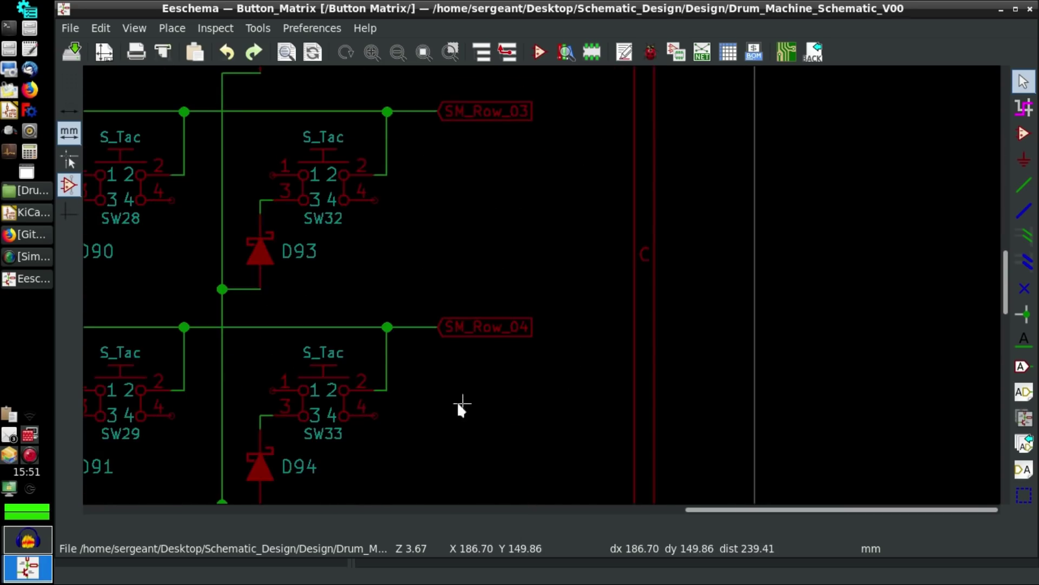
# Examine shift register U6 (74LS165) with its inputs P0 to P7 and its Data_In, Load and Clock labels.
pyautogui.scroll(-2, 459, 403)
pyautogui.moveTo(496, 387); pyautogui.dragTo(604, 138, button='middle')
pyautogui.scroll(2, 524, 332)
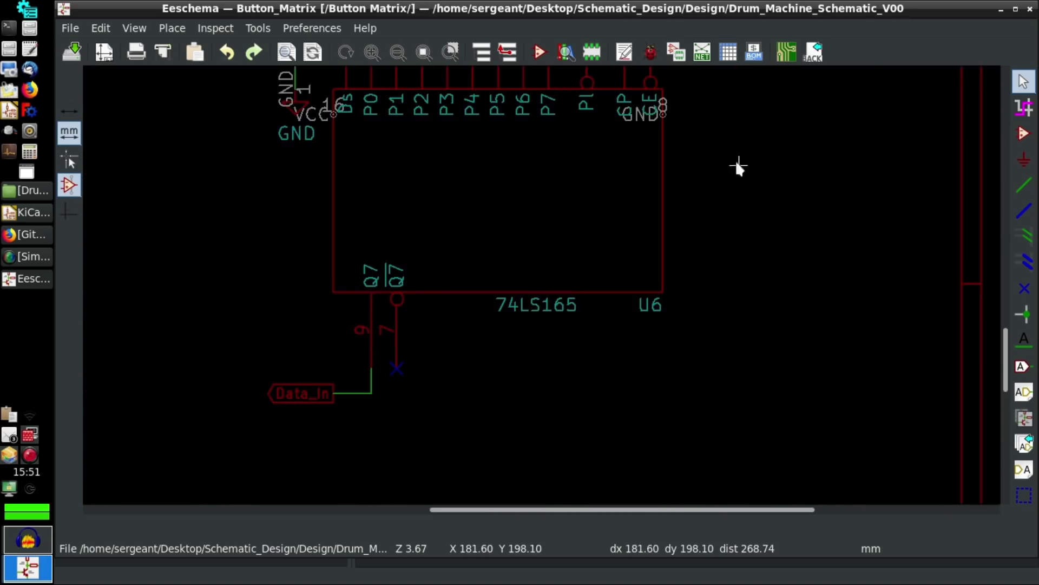
pyautogui.moveTo(738, 165); pyautogui.dragTo(835, 285, button='middle')
pyautogui.scroll(-1, 836, 285)
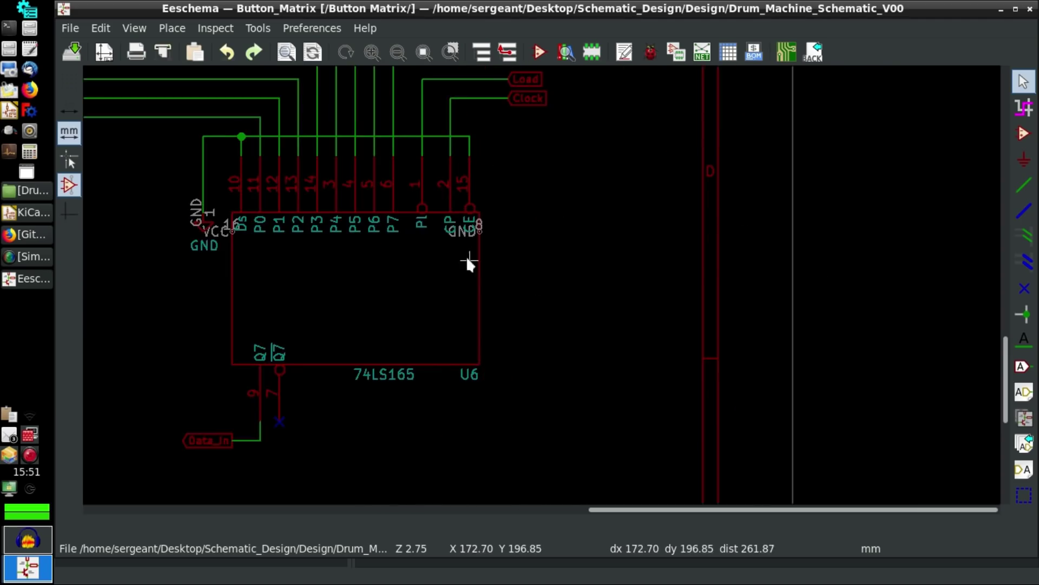
pyautogui.moveTo(466, 256); pyautogui.dragTo(566, 296, button='middle')
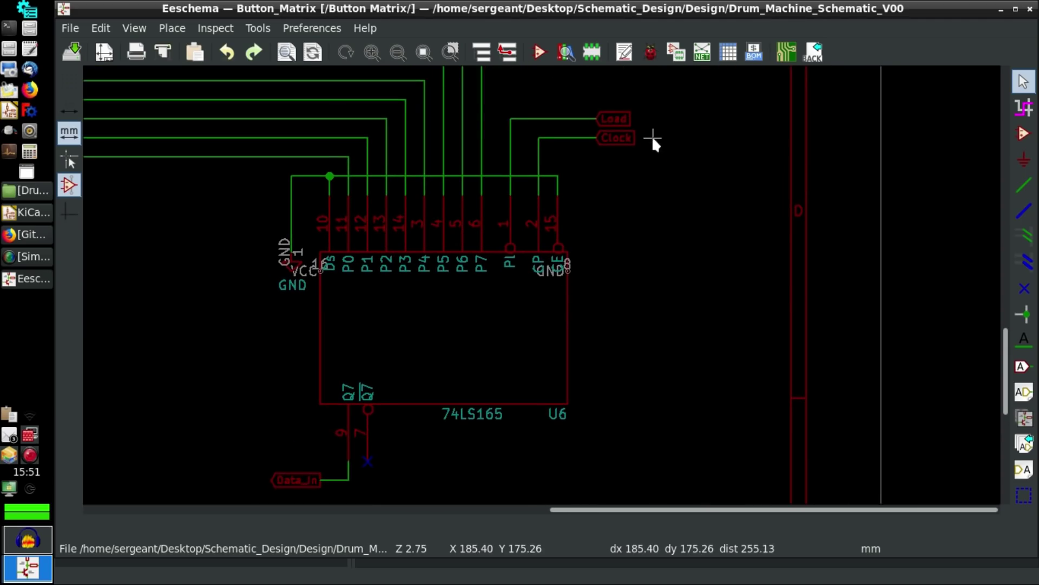
pyautogui.moveTo(640, 308); pyautogui.dragTo(749, 288, button='middle')
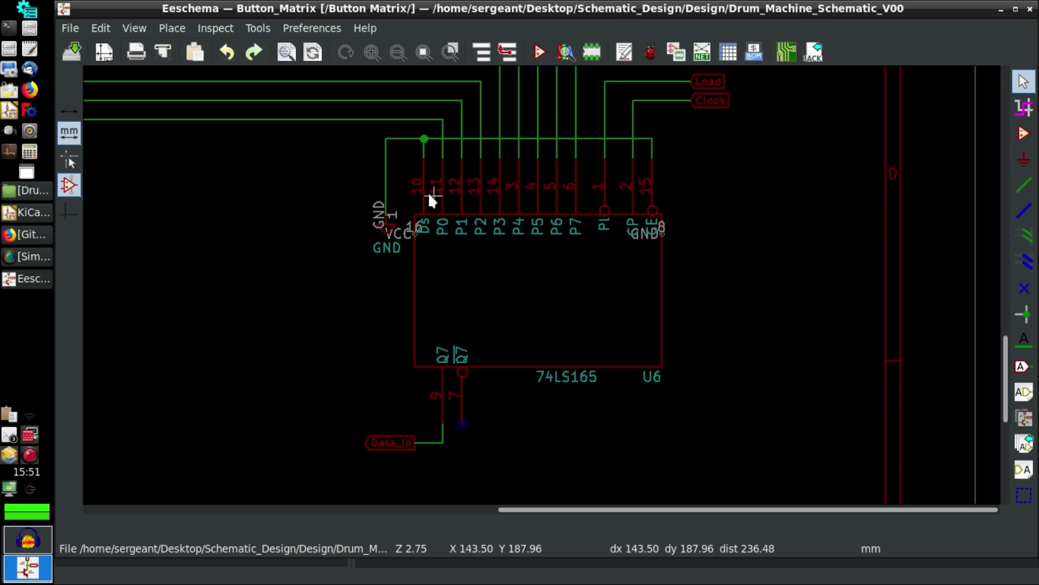
# Examine the tactile switch rows and trace row SM_Row_03 through switch SW32 and diode D93 to its column line.
pyautogui.scroll(-2, 582, 190)
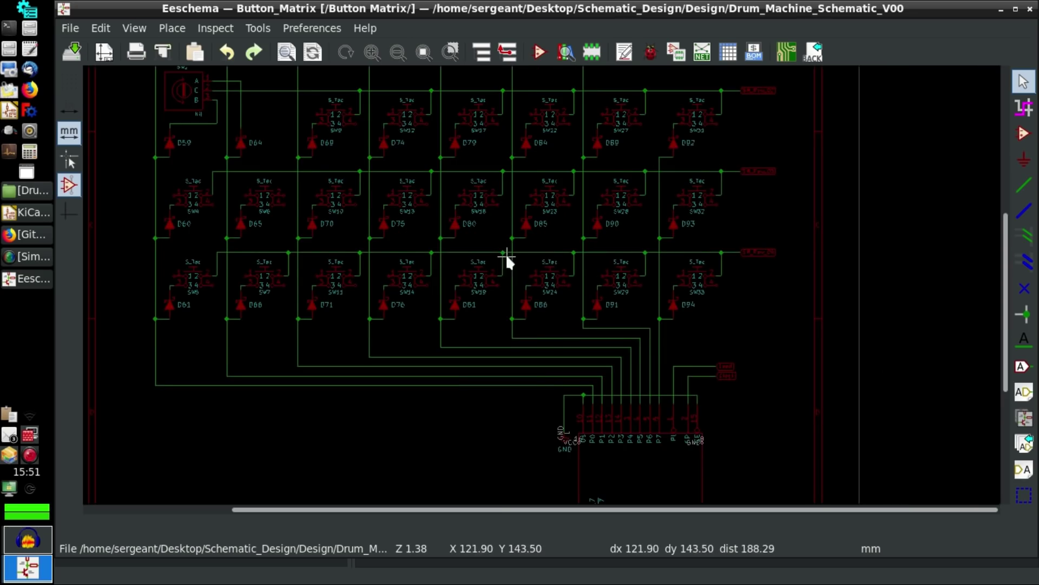
pyautogui.moveTo(538, 209); pyautogui.dragTo(547, 313, button='middle')
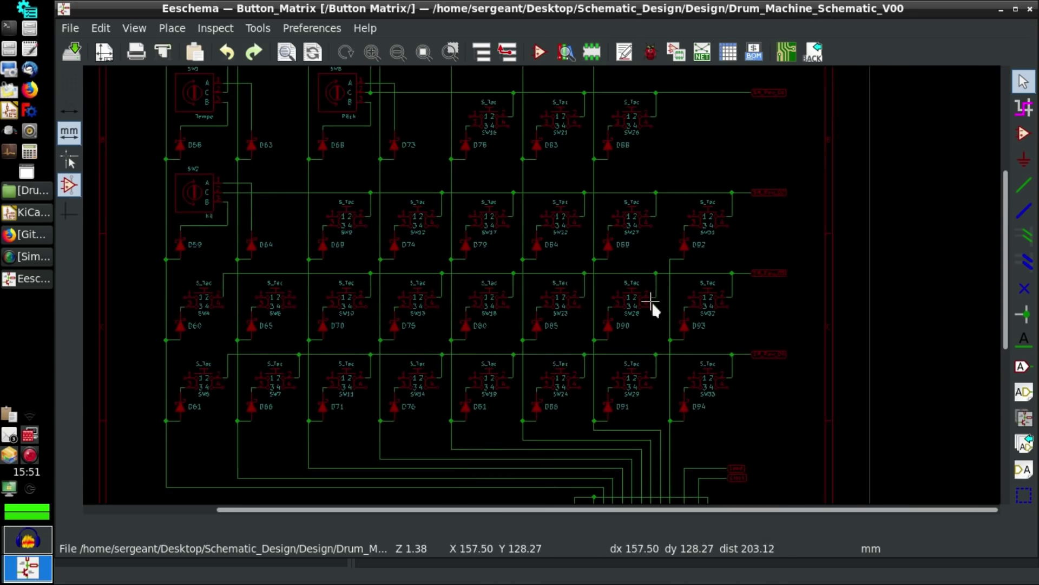
pyautogui.scroll(4, 535, 278)
pyautogui.moveTo(802, 229); pyautogui.dragTo(394, 315, button='middle')
pyautogui.moveTo(654, 252); pyautogui.dragTo(534, 442, button='middle')
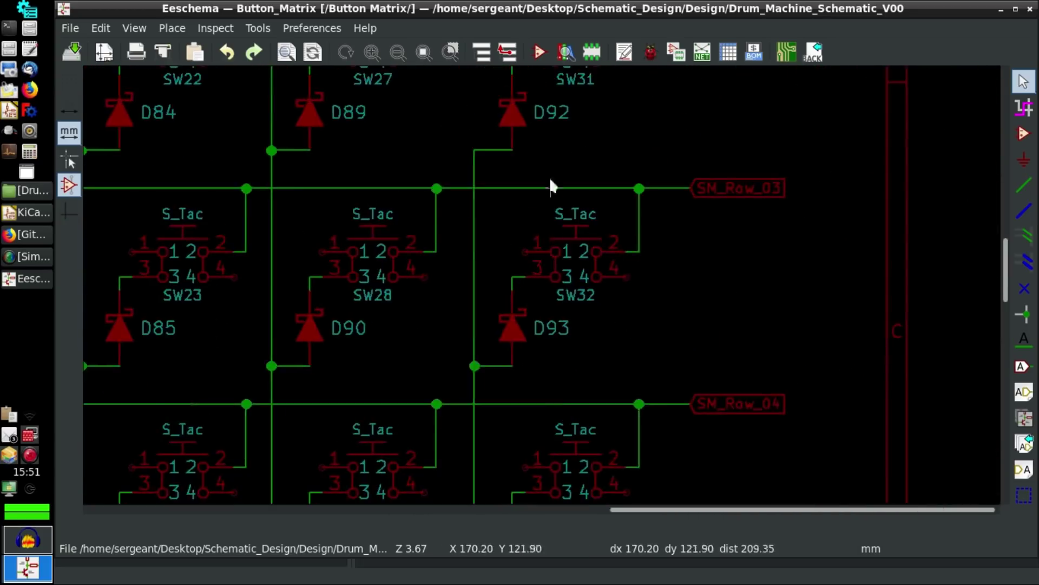
pyautogui.moveTo(543, 258); pyautogui.dragTo(508, 471, button='middle')
pyautogui.moveTo(562, 187); pyautogui.dragTo(575, 93, button='middle')
pyautogui.keyDown('shift'); pyautogui.scroll(-3, 568, 274); pyautogui.keyUp('shift')
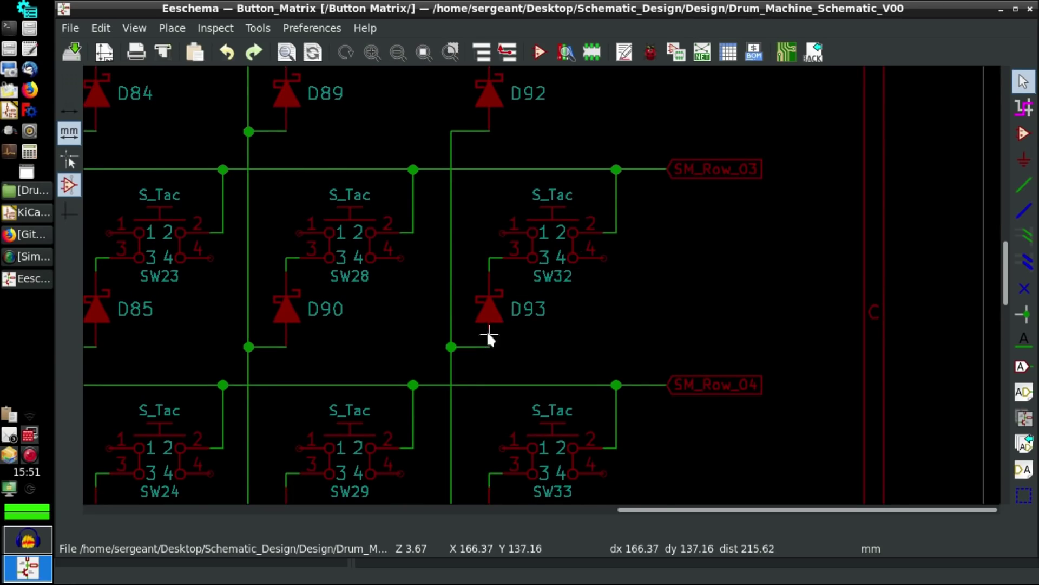
pyautogui.scroll(-1, 534, 277)
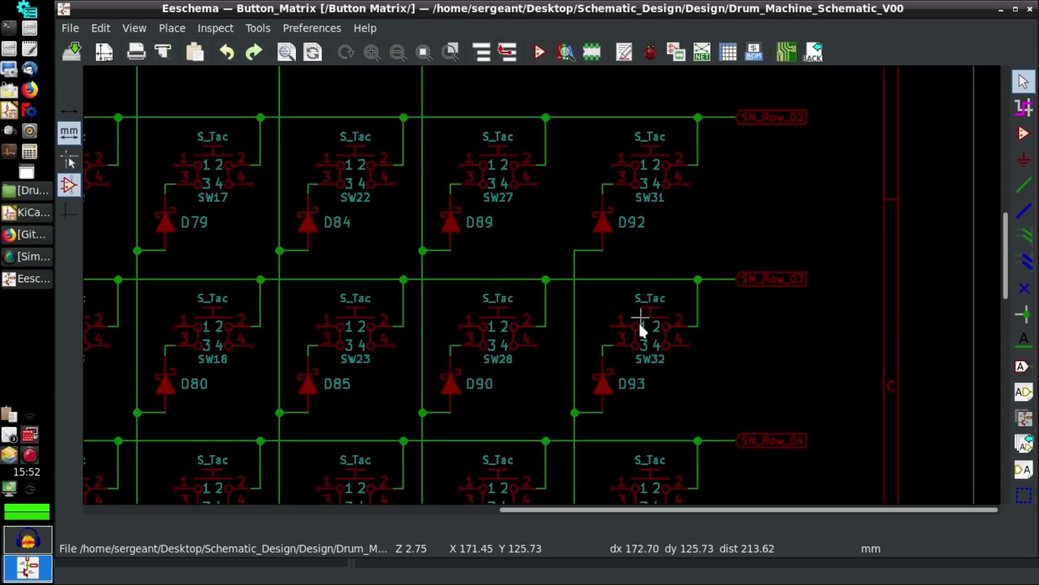
# Examine the A to D toggle switches SW30, SW25, SW20 and SW15 with their diodes on the first matrix row.
pyautogui.scroll(-2, 534, 277)
pyautogui.moveTo(530, 226); pyautogui.dragTo(669, 370, button='middle')
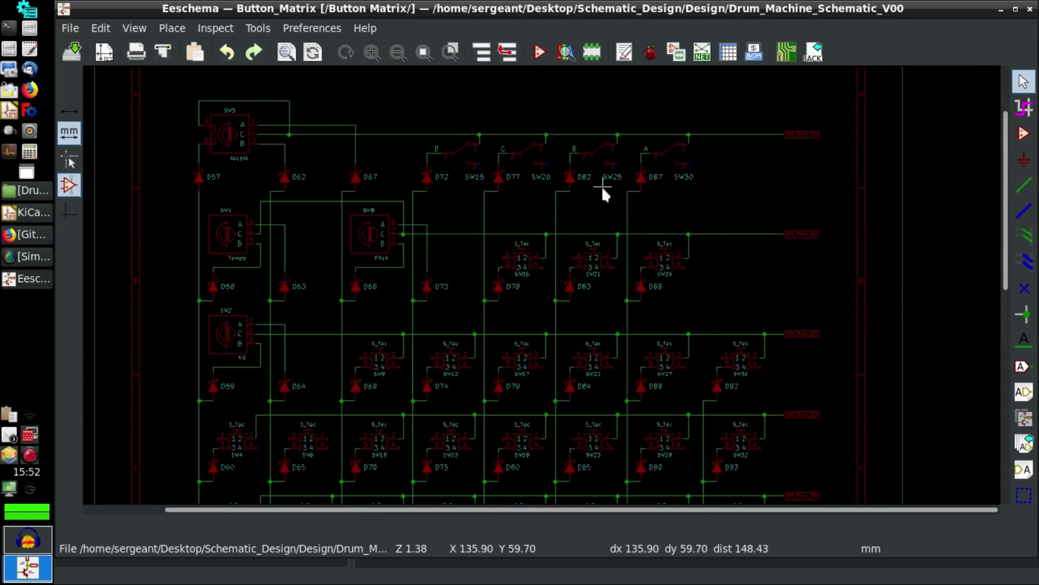
pyautogui.scroll(1, 499, 171)
pyautogui.scroll(3, 535, 277)
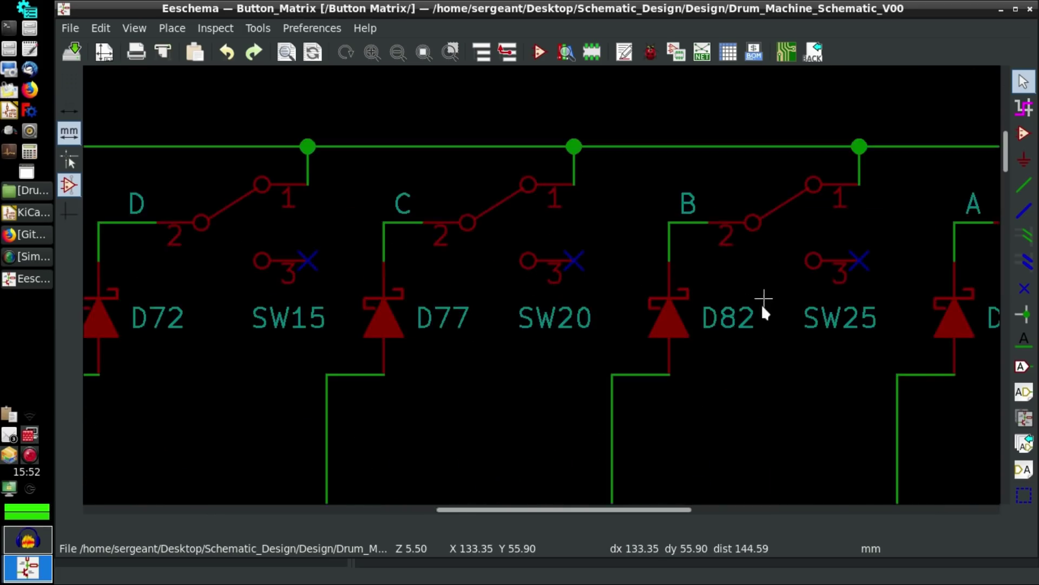
pyautogui.scroll(-1, 761, 304)
pyautogui.moveTo(579, 441); pyautogui.dragTo(597, 462, button='middle')
# Examine the Tempo, Pitch and Kit rotary encoders SW1, SW8 and SW2 with their A, B and C connections and diodes.
pyautogui.moveTo(331, 352); pyautogui.dragTo(996, 304, button='middle')
pyautogui.moveTo(440, 262); pyautogui.dragTo(449, 350, button='middle')
pyautogui.scroll(-5, 448, 350)
pyautogui.hscroll(-2, 506, 309)
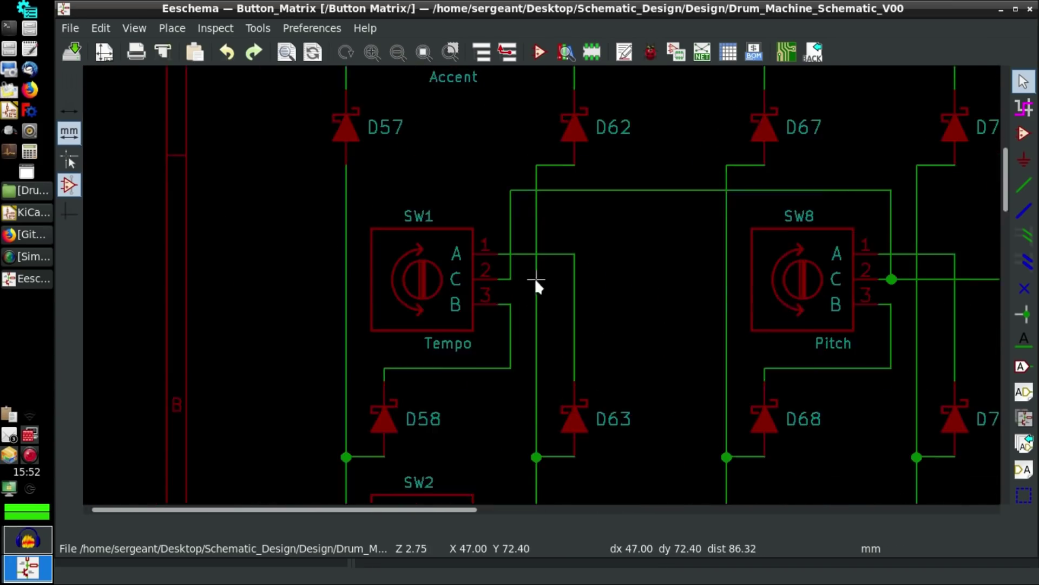
pyautogui.scroll(-1, 611, 269)
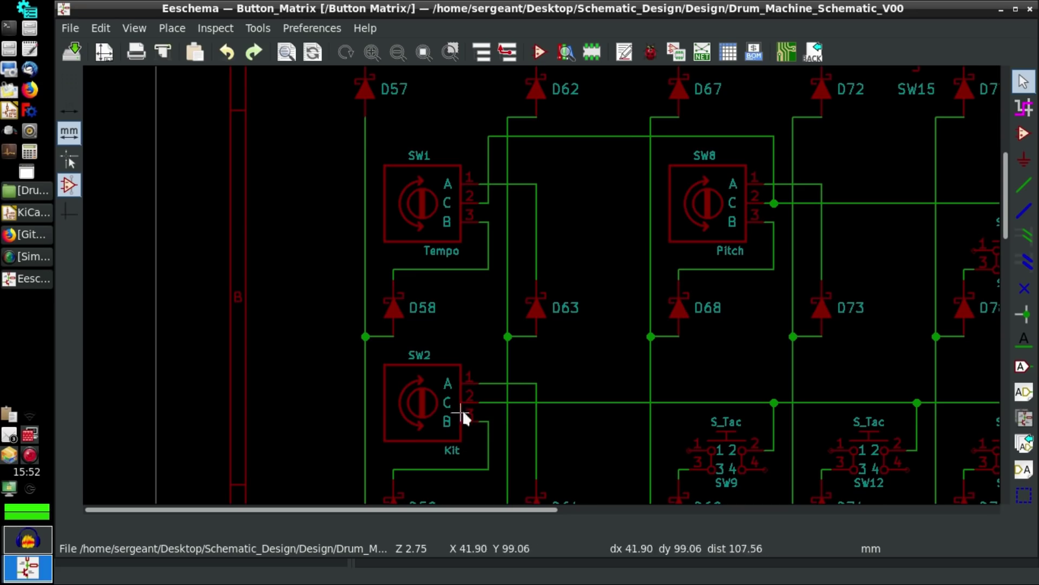
pyautogui.scroll(-3, 508, 346)
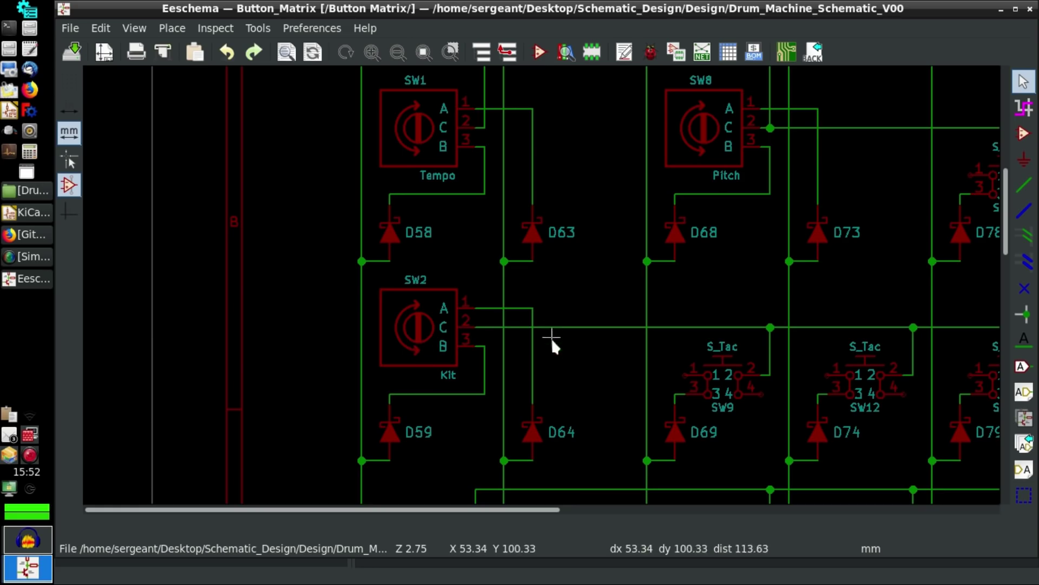
pyautogui.moveTo(438, 336); pyautogui.dragTo(407, 296, button='middle')
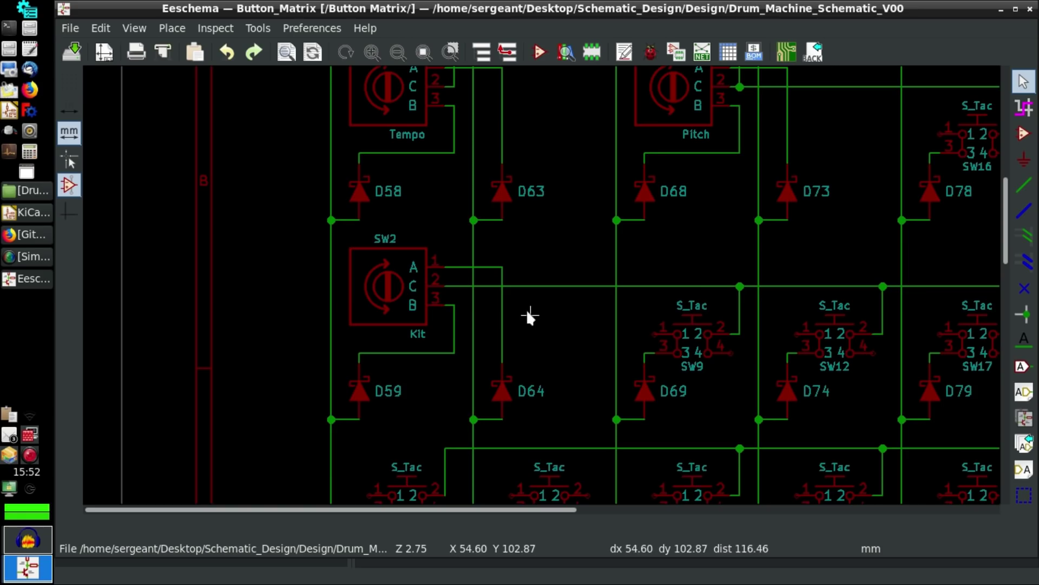
pyautogui.scroll(-2, 526, 310)
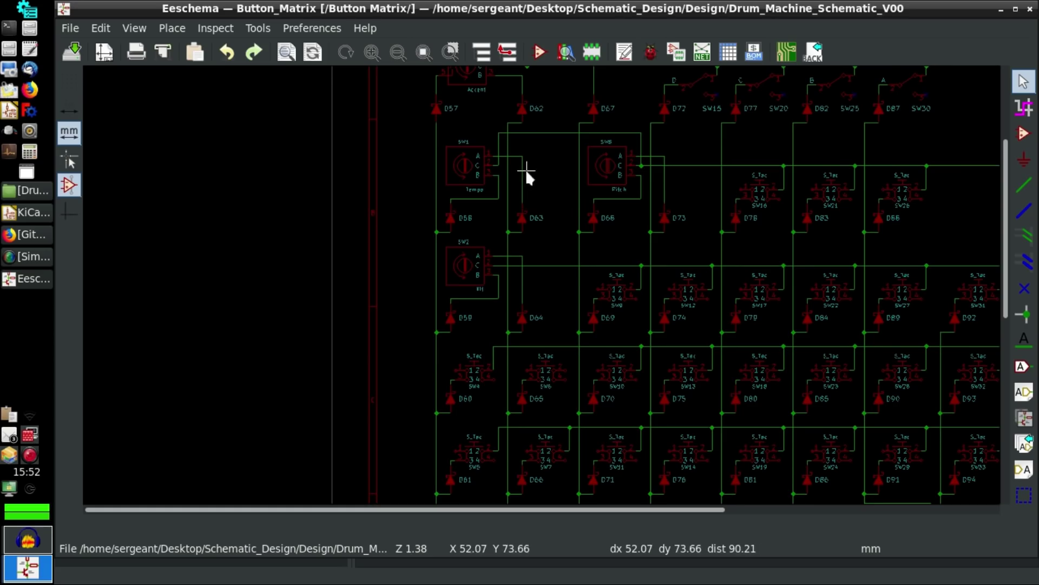
pyautogui.scroll(3, 493, 265)
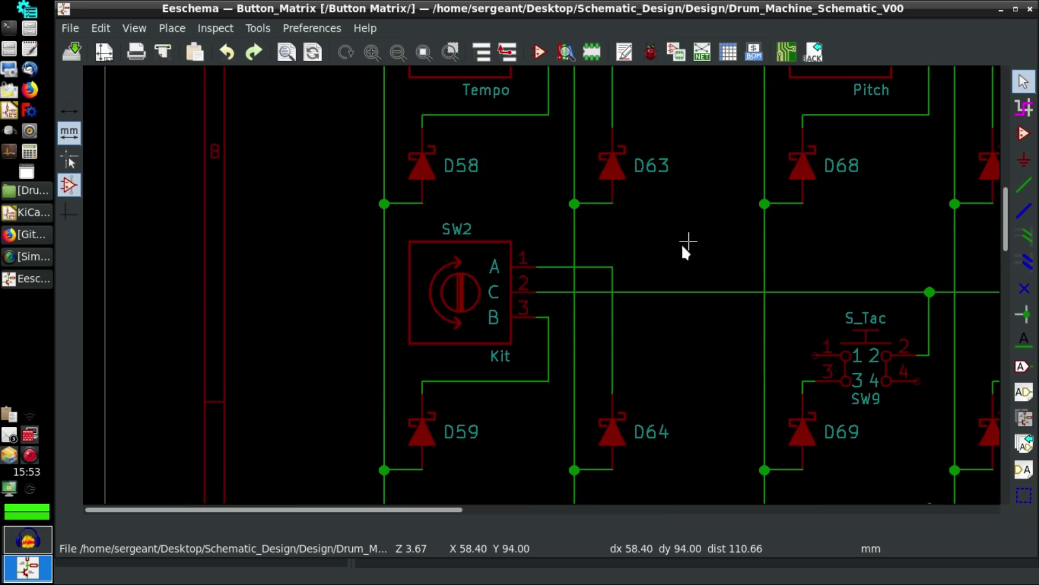
# Examine the Accent encoder SW3 with its pushbutton pins and diodes D57, D62 and D67, and return to the root sheet.
pyautogui.scroll(-2, 682, 244)
pyautogui.scroll(2, 535, 278)
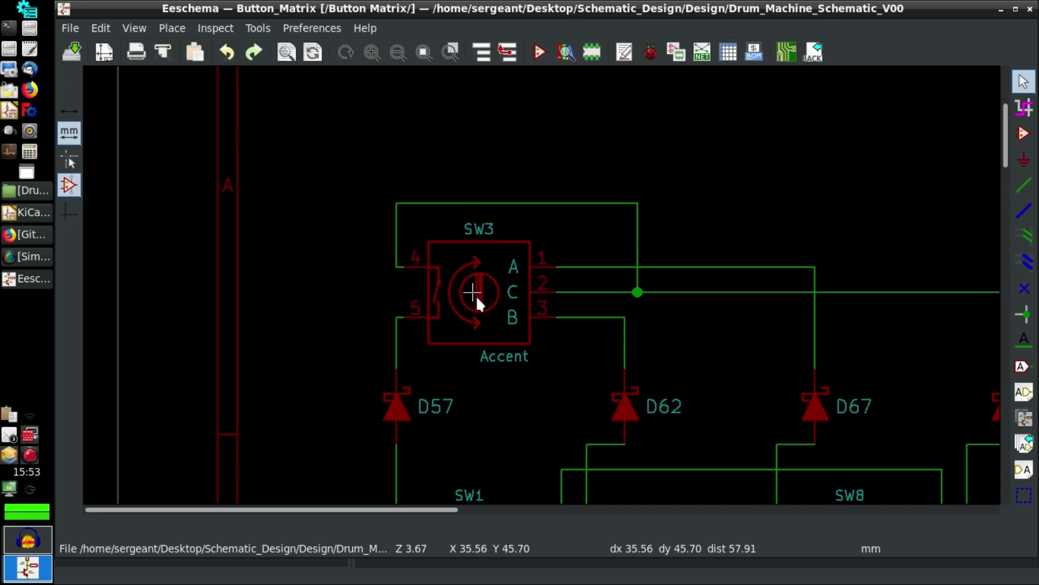
pyautogui.scroll(-2, 805, 406)
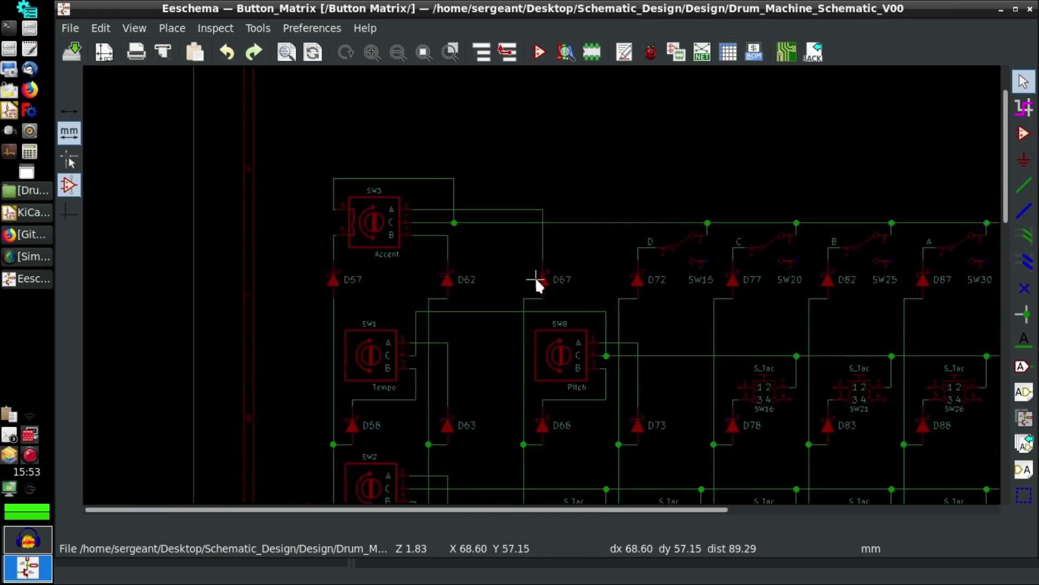
pyautogui.scroll(-4, 535, 277)
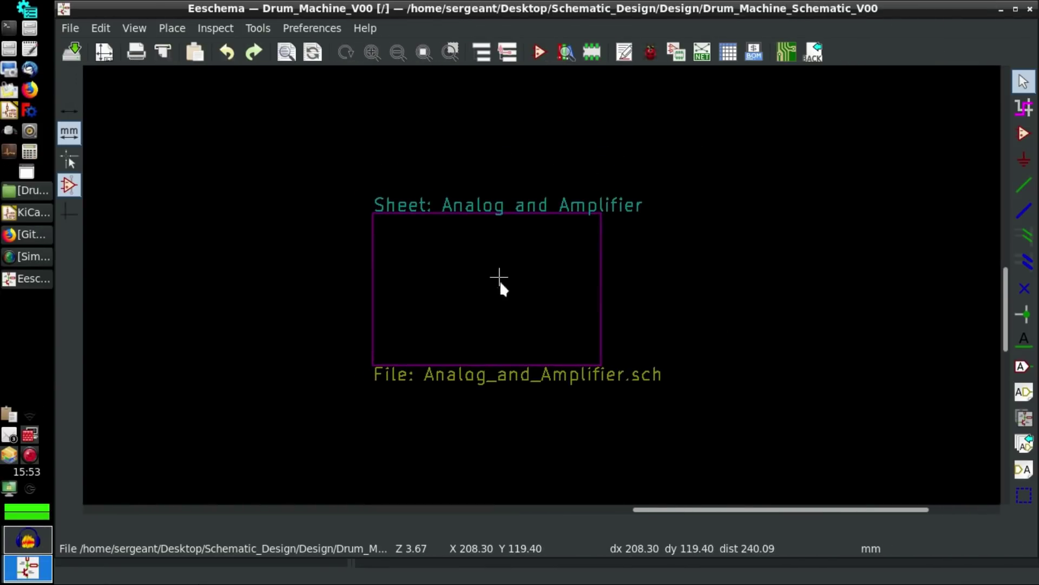
# Open the Analog and Amplifier sheet and view its overall layout.
pyautogui.doubleClick(500, 280)
pyautogui.scroll(1, 571, 340)
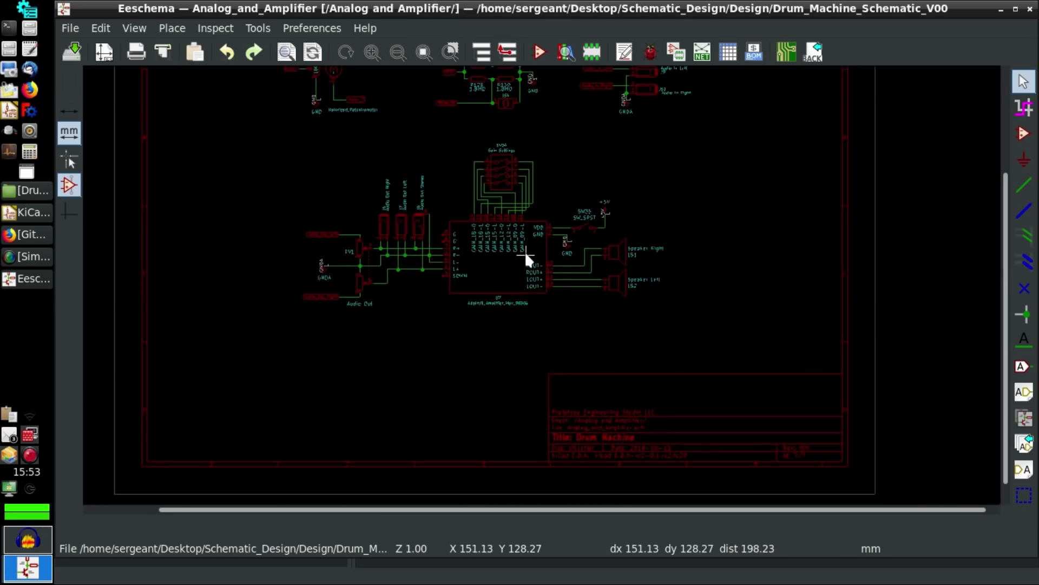
pyautogui.moveTo(524, 252); pyautogui.dragTo(573, 345, button='middle')
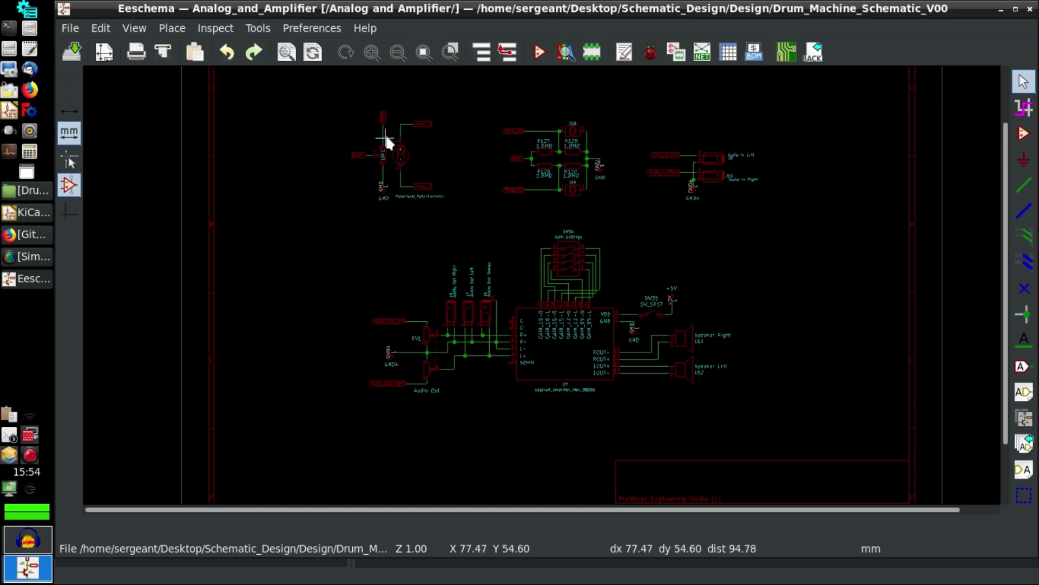
# Examine amplifier U7 with speakers LS1 and LS2, power switch SW35 and gain settings switch SW34.
pyautogui.scroll(1, 549, 328)
pyautogui.scroll(2, 538, 278)
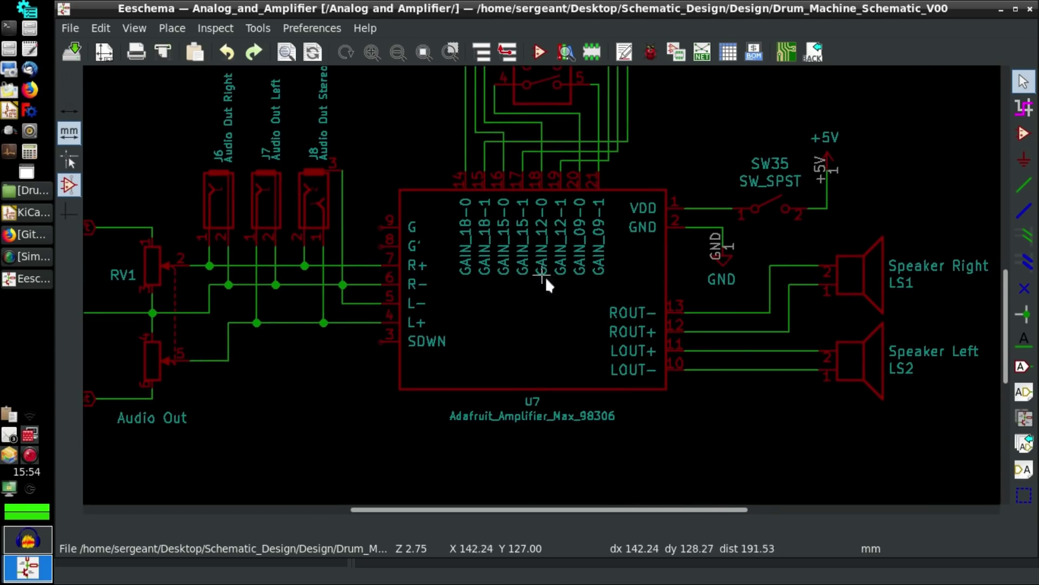
pyautogui.moveTo(645, 295); pyautogui.dragTo(506, 390, button='middle')
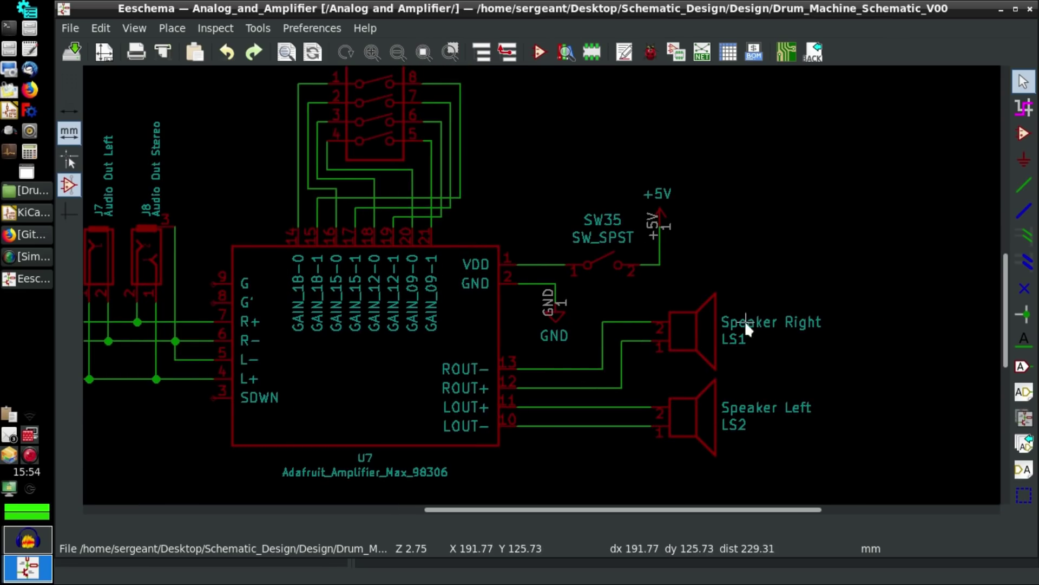
pyautogui.moveTo(628, 130); pyautogui.dragTo(742, 216, button='middle')
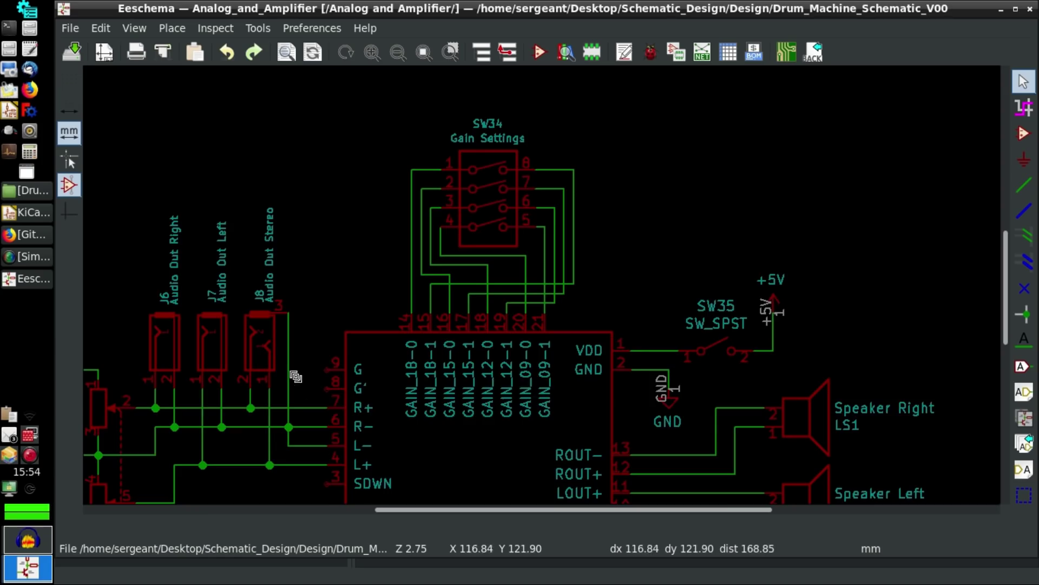
# Examine the audio output potentiometer RV1 and the output jacks J6, J7 and J8 feeding the amplifier inputs.
pyautogui.moveTo(294, 371); pyautogui.dragTo(391, 259, button='middle')
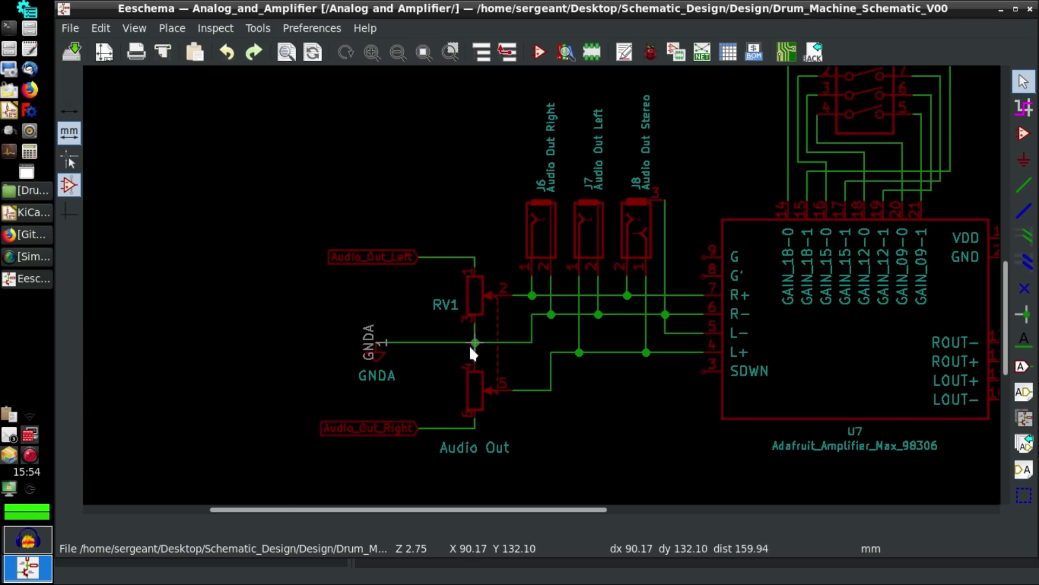
pyautogui.scroll(1, 573, 325)
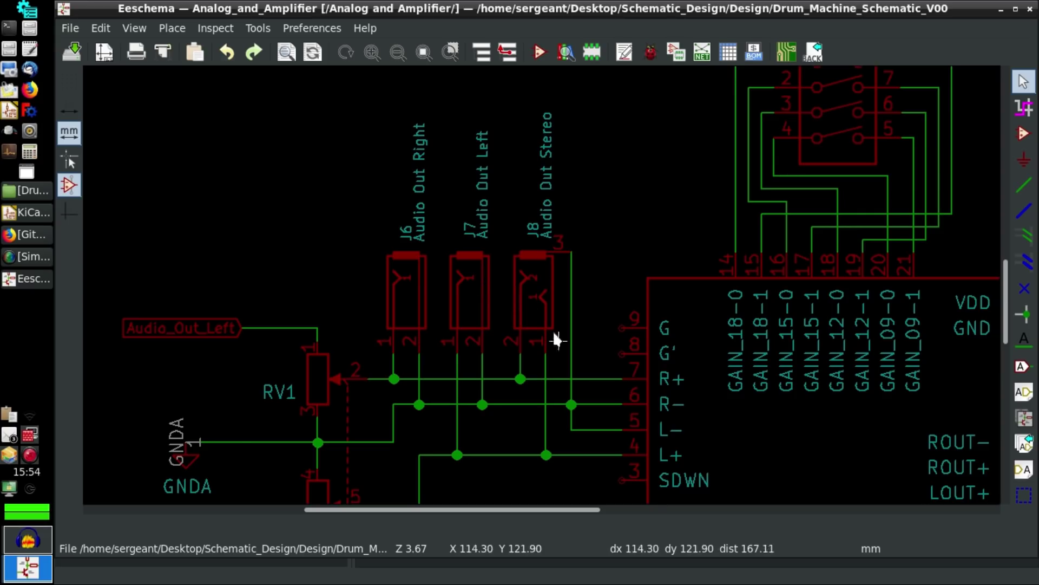
pyautogui.scroll(-1, 536, 277)
# Examine the audio input jacks J9 and J10 and the piezo circuit of LS3 and LS4 with its 1.8 MΩ resistors.
pyautogui.moveTo(631, 144); pyautogui.dragTo(263, 346, button='middle')
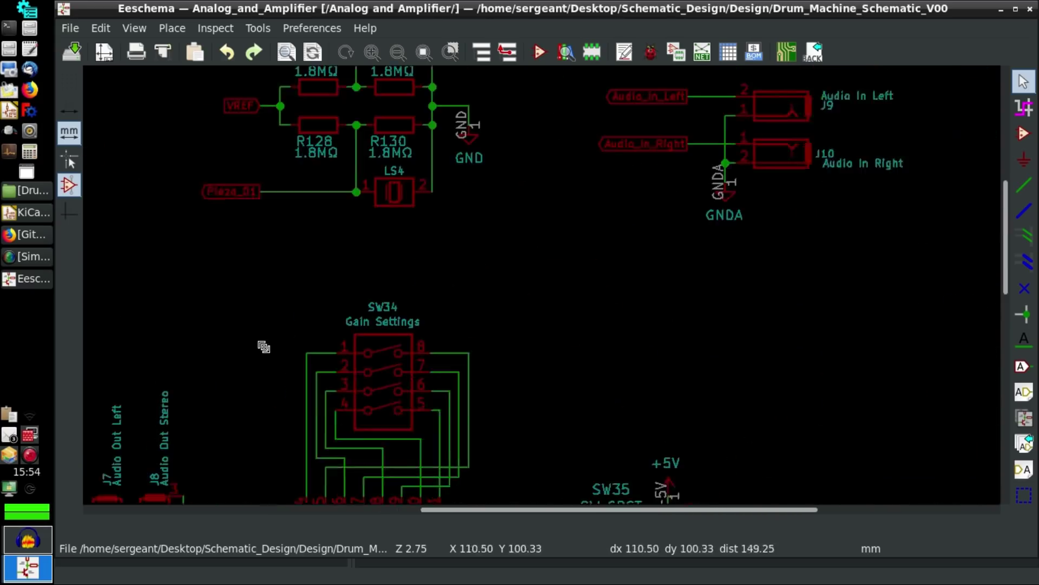
pyautogui.moveTo(669, 222); pyautogui.dragTo(515, 360, button='middle')
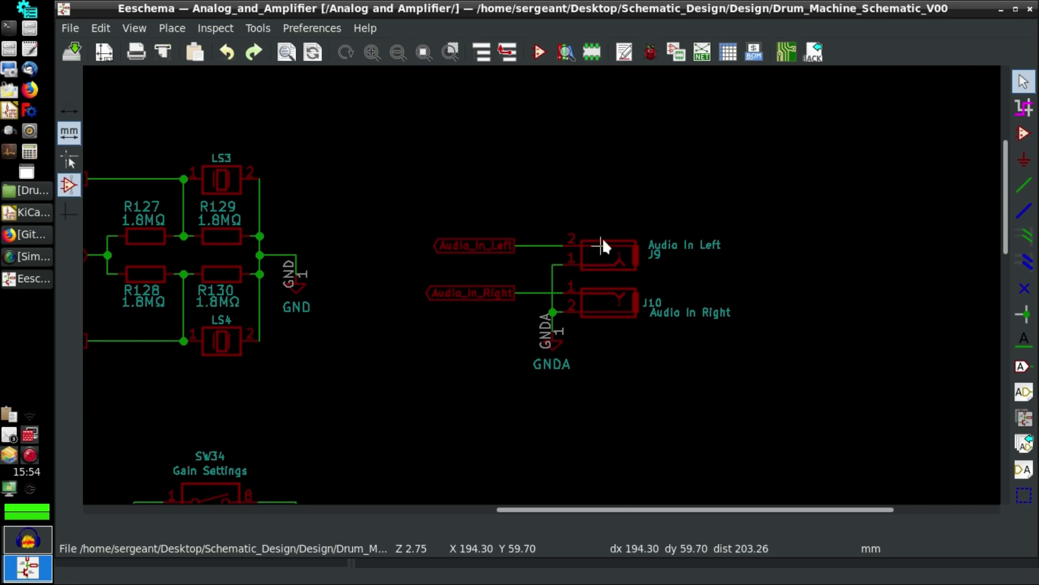
pyautogui.scroll(1, 318, 304)
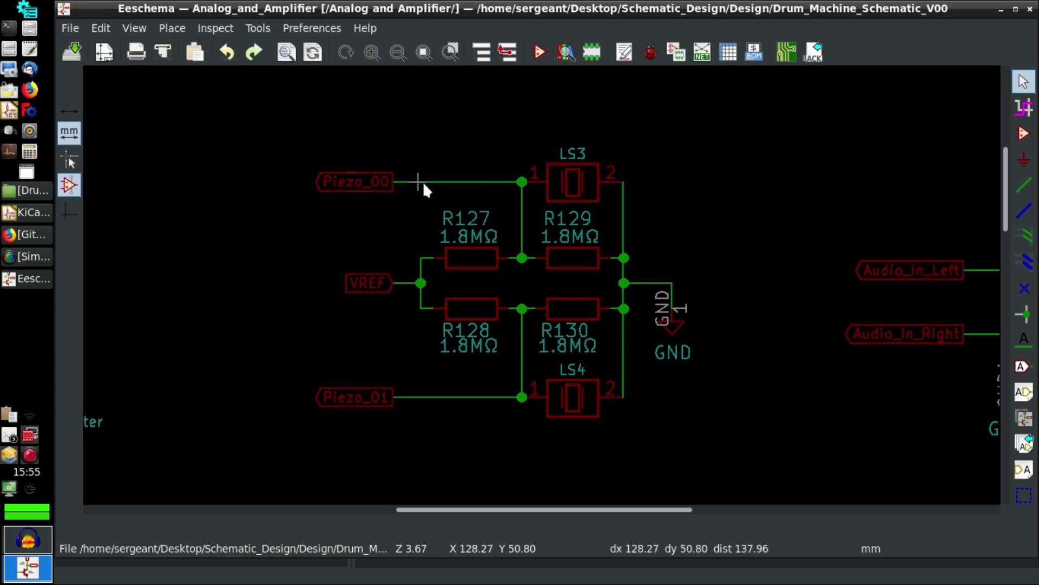
# Examine the motorized potentiometer circuit with its Slider, VREF, Motor_1 and Motor_2 labels.
pyautogui.moveTo(308, 371); pyautogui.dragTo(710, 360, button='middle')
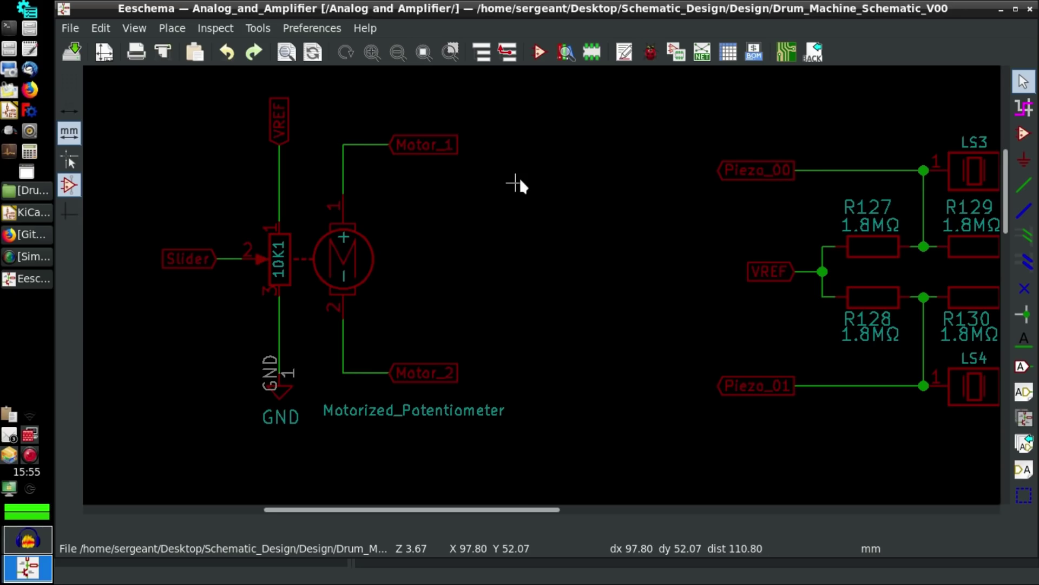
pyautogui.moveTo(447, 204); pyautogui.dragTo(645, 228, button='middle')
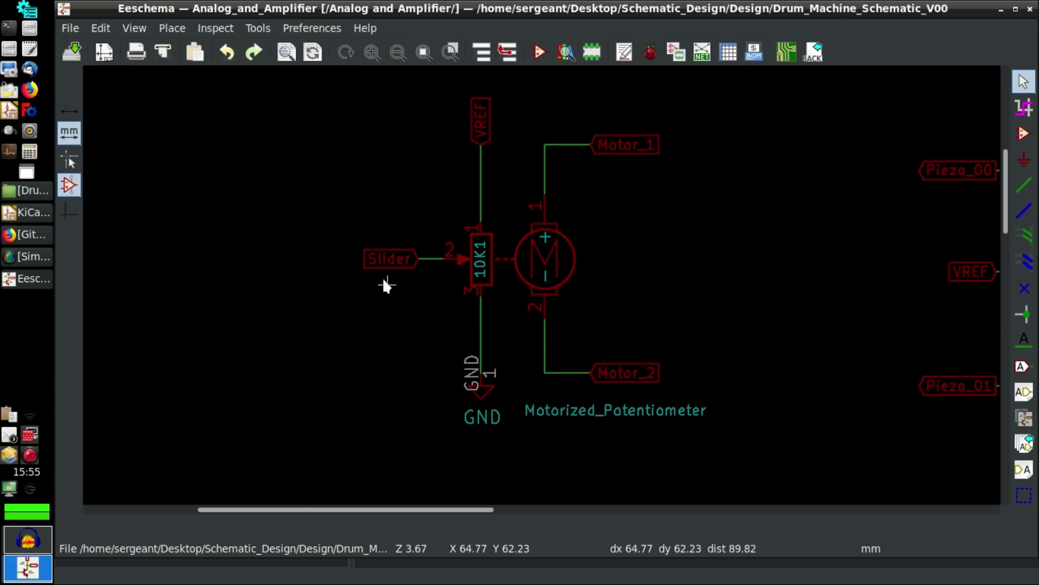
pyautogui.moveTo(763, 225); pyautogui.dragTo(788, 217, button='middle')
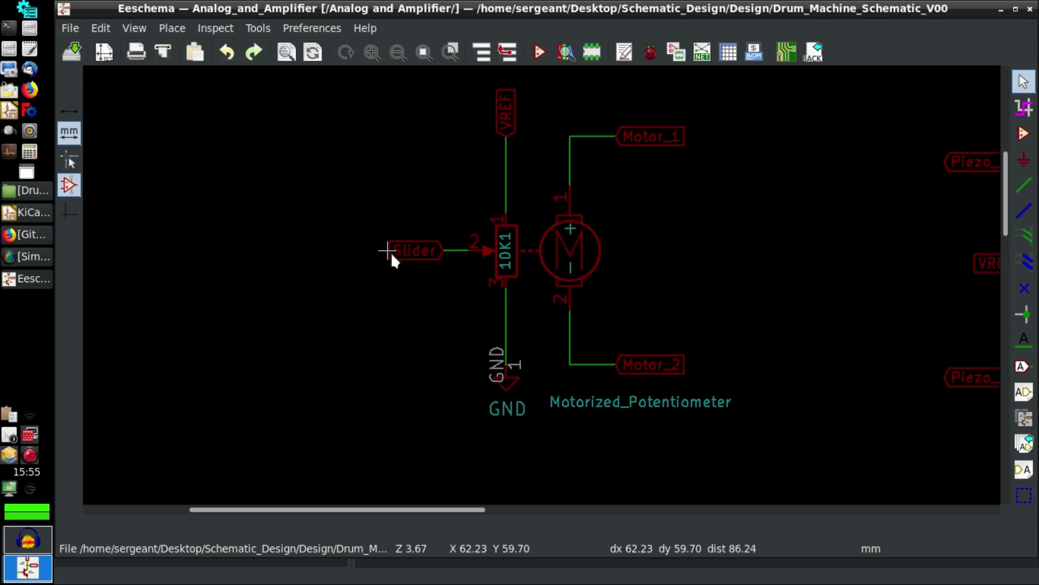
# Set the shape of the motorized potentiometer's Slider global label to Output.
pyautogui.rightClick(421, 248)
pyautogui.press('e')
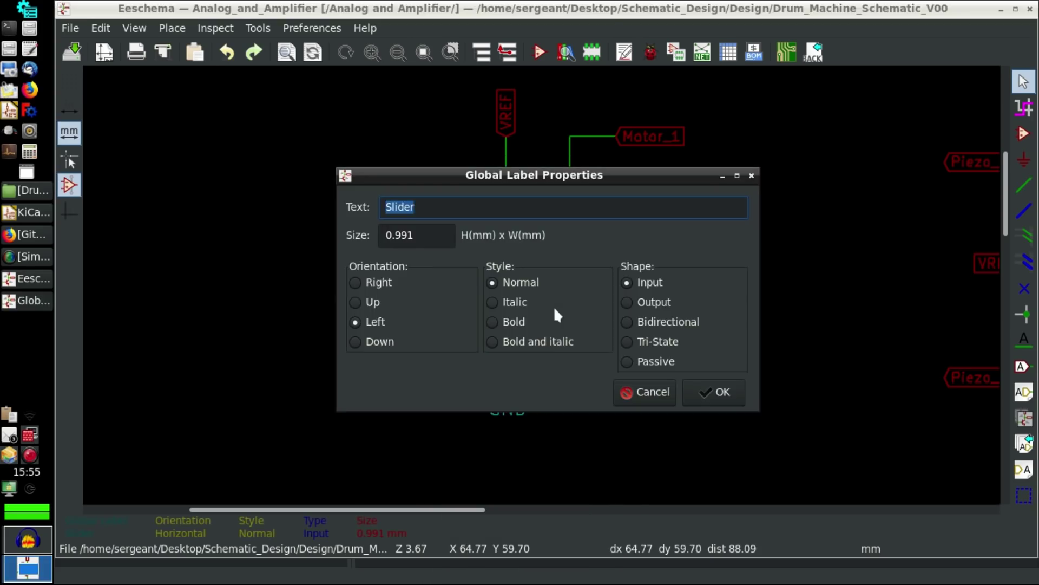
pyautogui.click(714, 391)
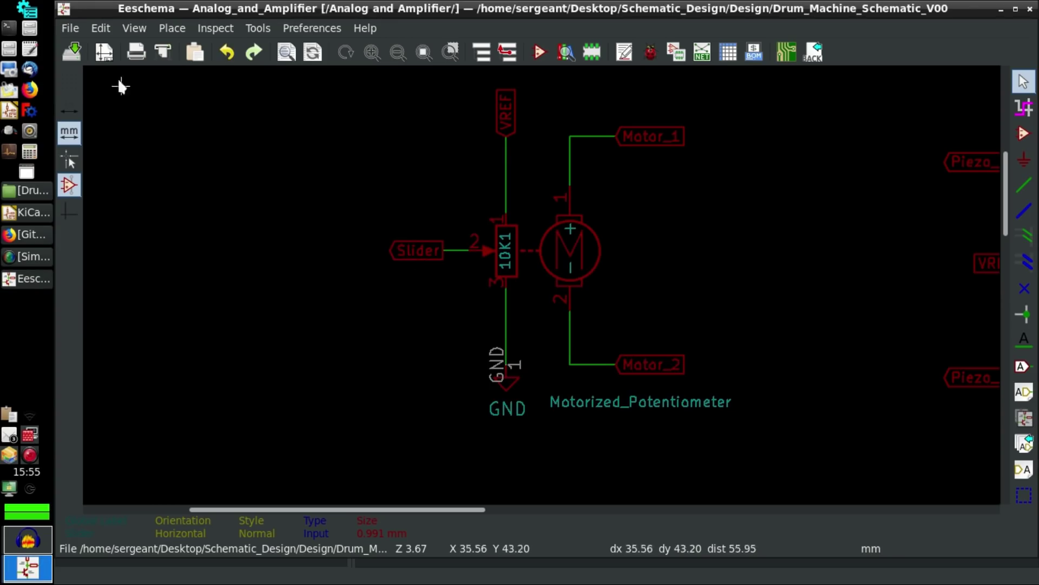
# Return to the root sheet, then open the Power And Motor Driver sheet and view its overall layout.
pyautogui.scroll(-5, 621, 184)
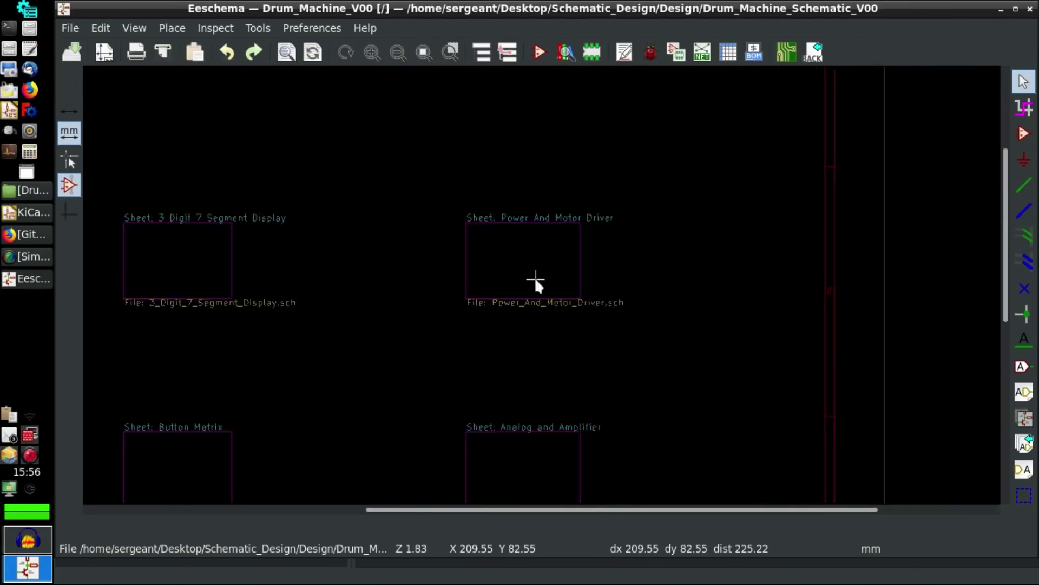
pyautogui.doubleClick(523, 231)
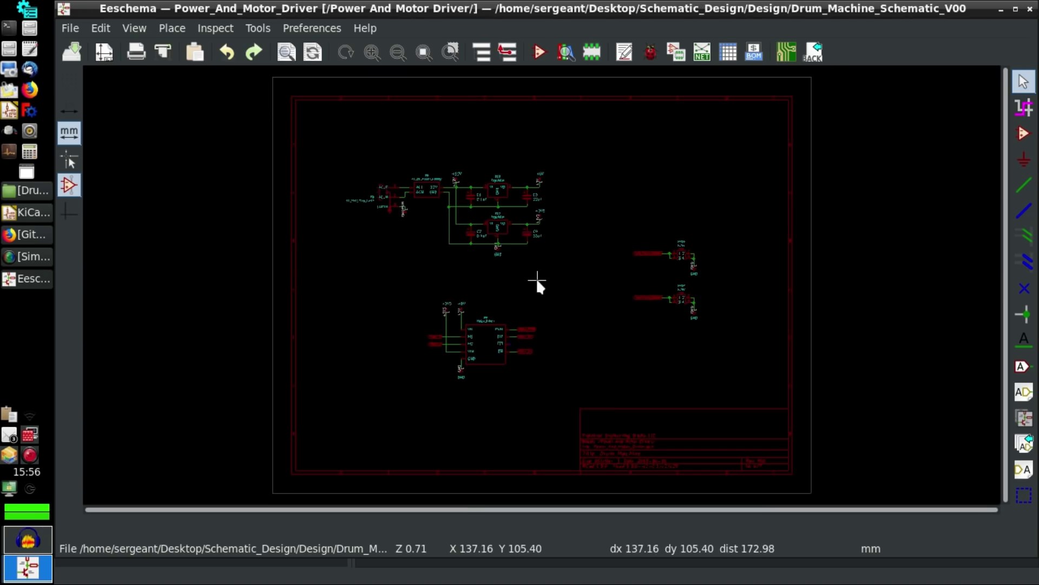
pyautogui.scroll(4, 536, 279)
pyautogui.scroll(-4, 459, 212)
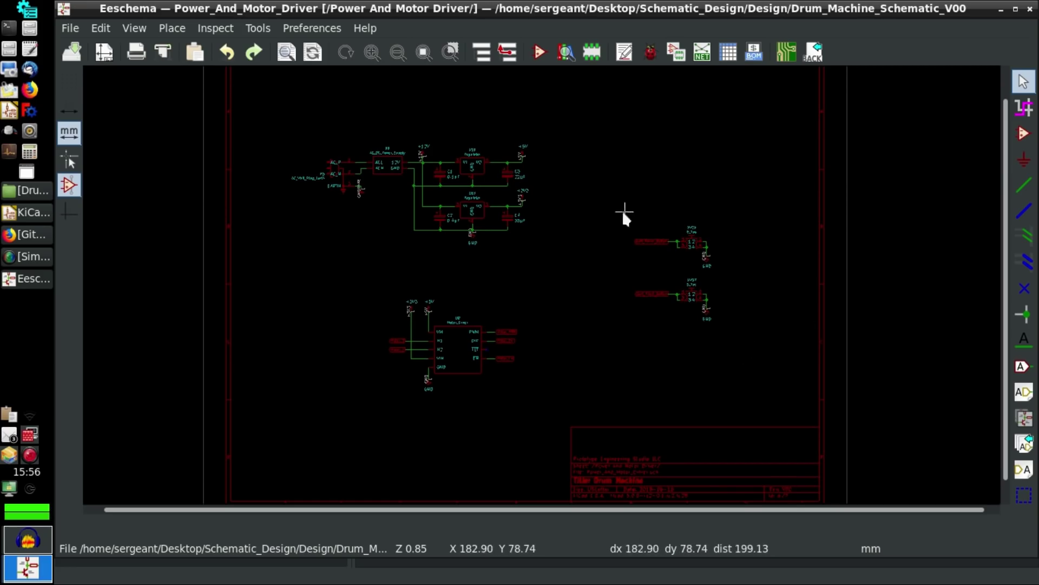
# Examine the AC wall plug P3, its earth connection and the AC-DC power supply U8.
pyautogui.scroll(5, 537, 276)
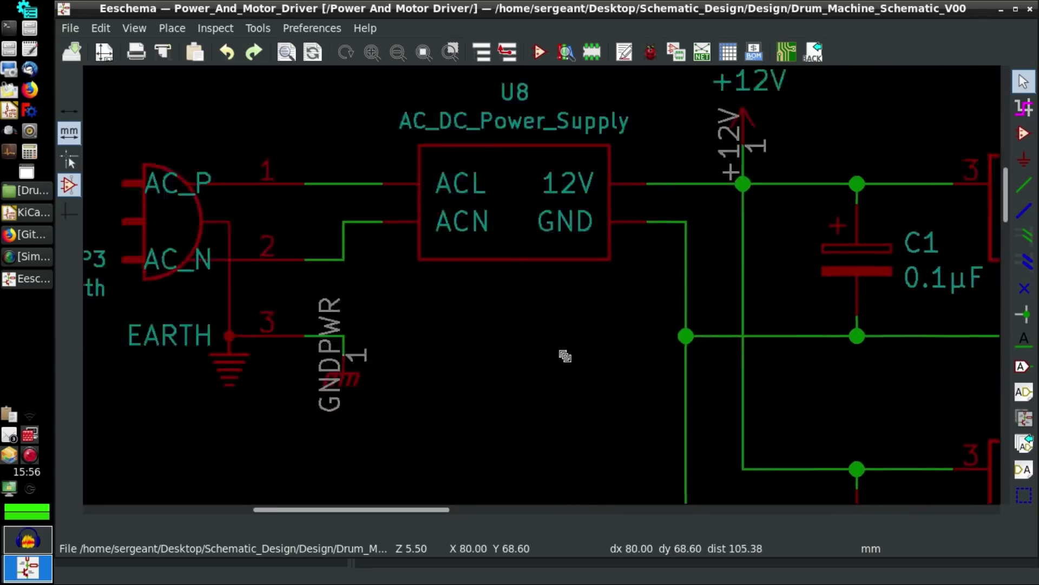
pyautogui.moveTo(565, 356); pyautogui.dragTo(628, 357, button='middle')
pyautogui.hscroll(-2, 324, 227)
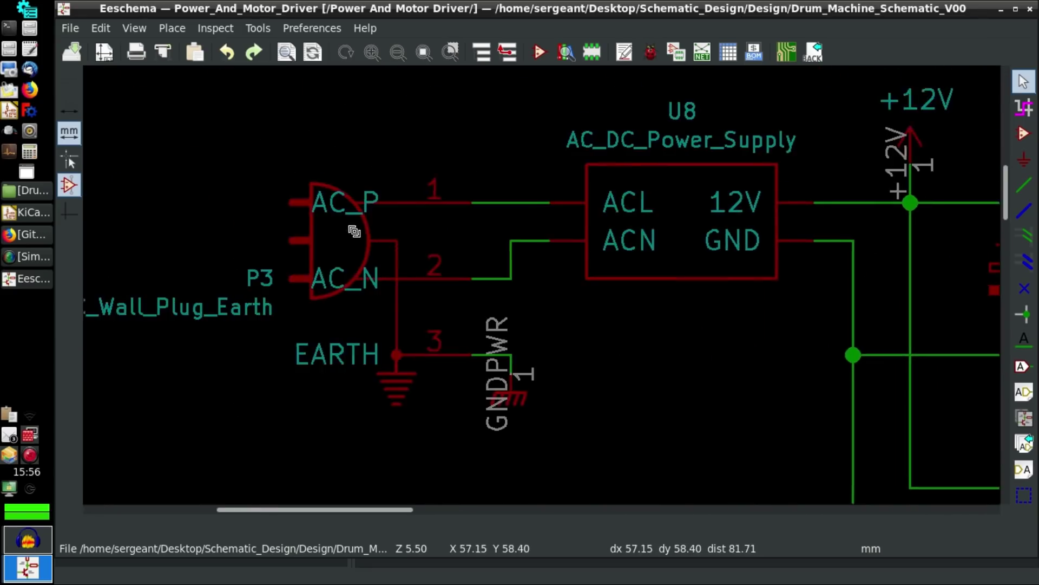
pyautogui.hscroll(5, 346, 292)
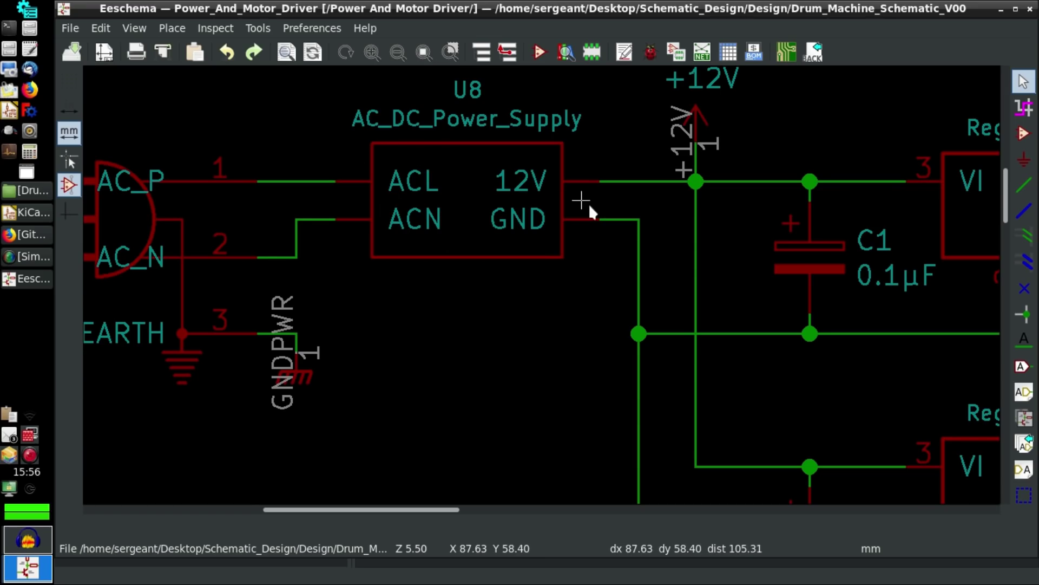
# Examine regulators U10 and U11 with capacitors C1 to C4, supplying the +5V and +3V3 rails from +12V.
pyautogui.hscroll(4, 521, 161)
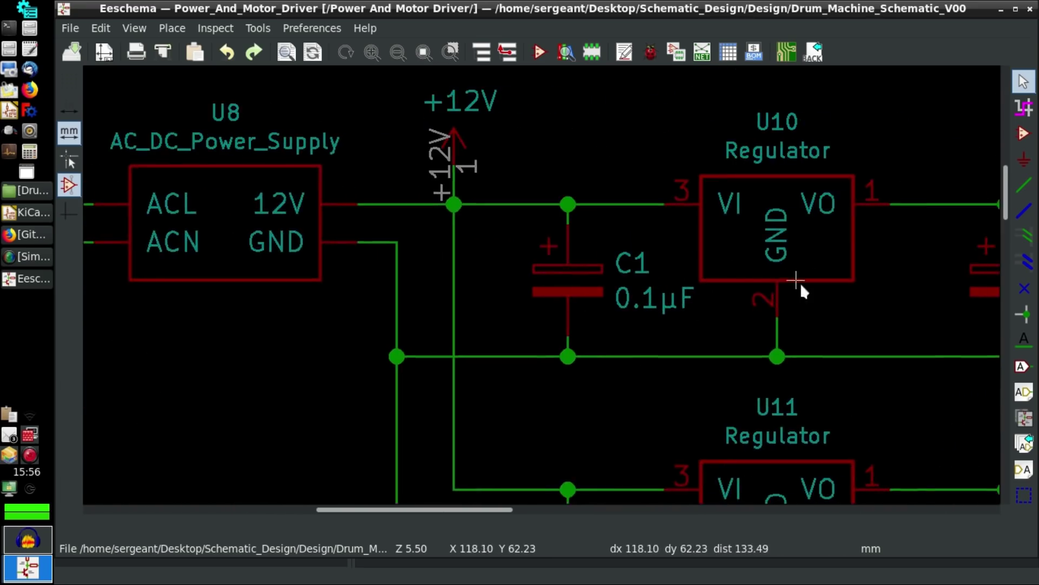
pyautogui.hscroll(-2, 866, 282)
pyautogui.hscroll(5, 542, 238)
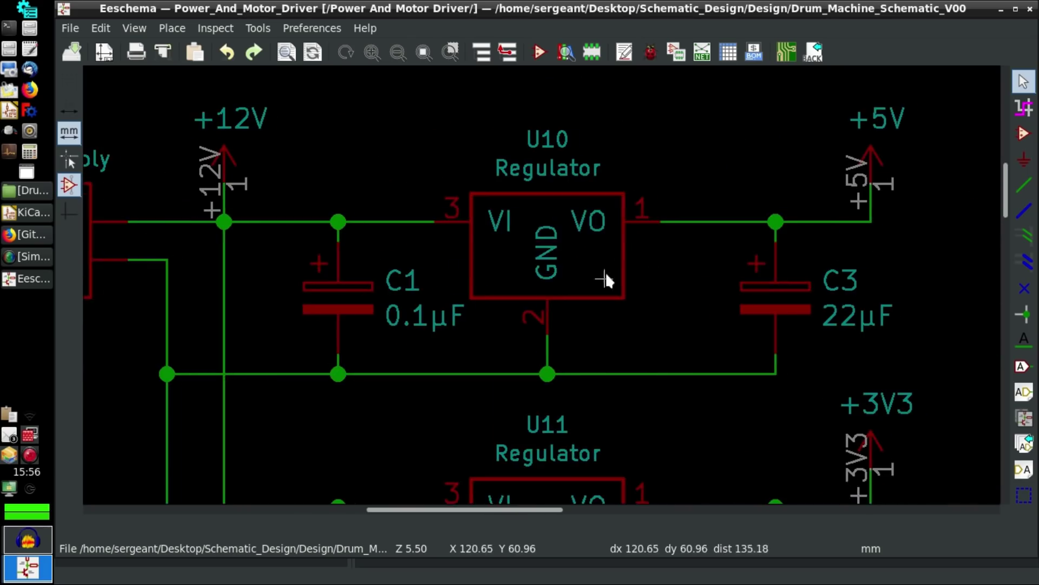
pyautogui.scroll(-2, 626, 246)
pyautogui.scroll(-2, 616, 197)
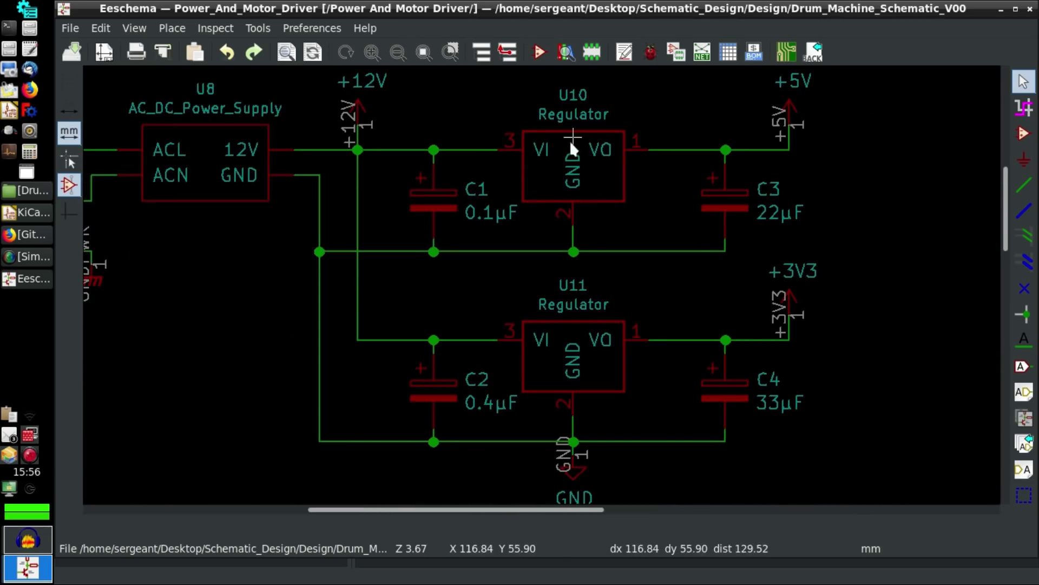
pyautogui.scroll(2, 601, 355)
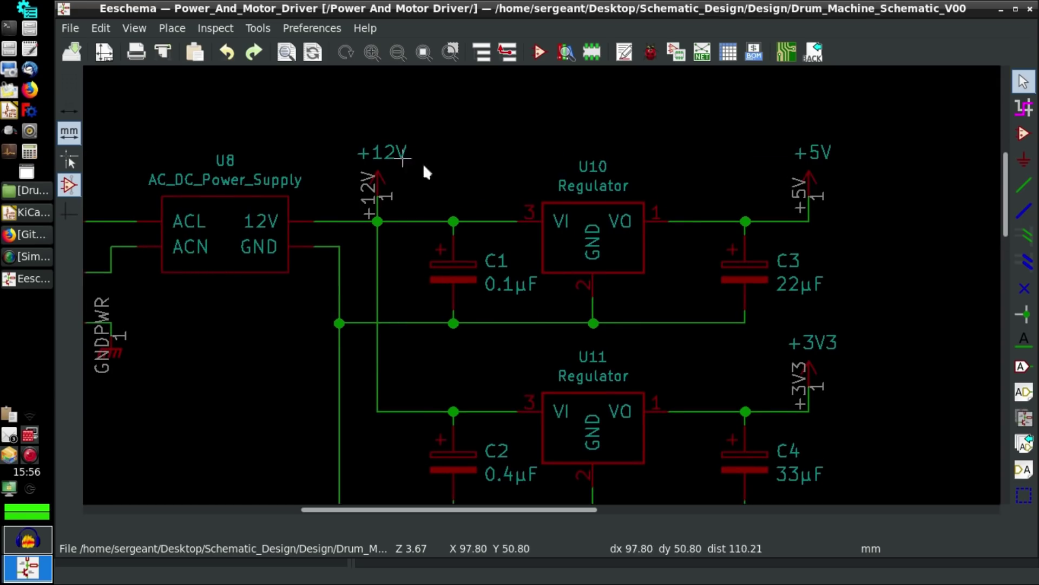
pyautogui.moveTo(845, 462); pyautogui.dragTo(712, 406, button='middle')
# Examine tactile switches SW36 and SW37 for the Soft_Power_Button and Soft_Reset_Button signals.
pyautogui.scroll(-2, 677, 368)
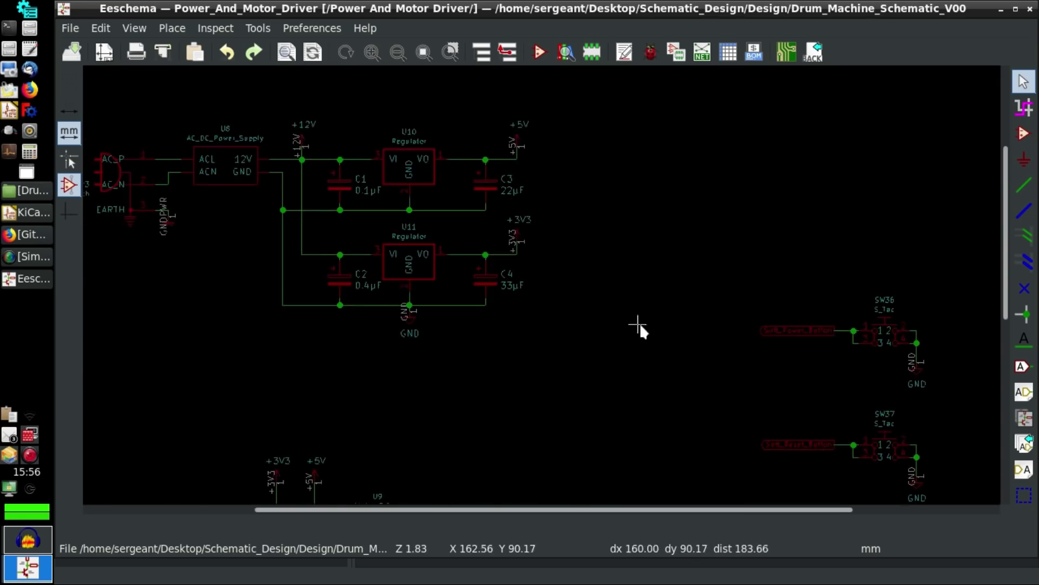
pyautogui.moveTo(638, 322); pyautogui.dragTo(592, 156, button='middle')
pyautogui.scroll(3, 515, 356)
pyautogui.moveTo(515, 356); pyautogui.dragTo(726, 488, button='middle')
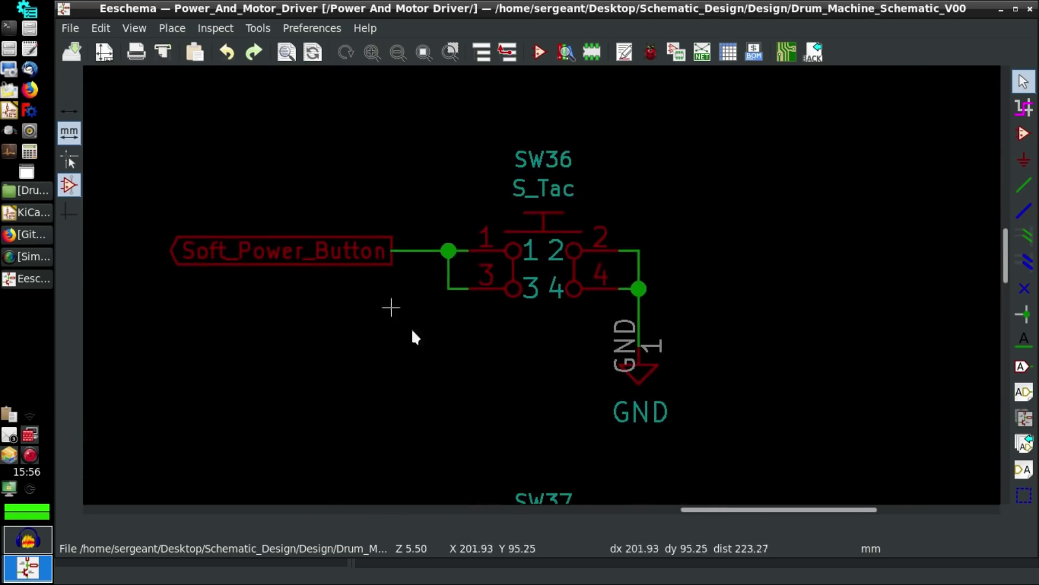
pyautogui.moveTo(437, 431); pyautogui.dragTo(524, 334, button='middle')
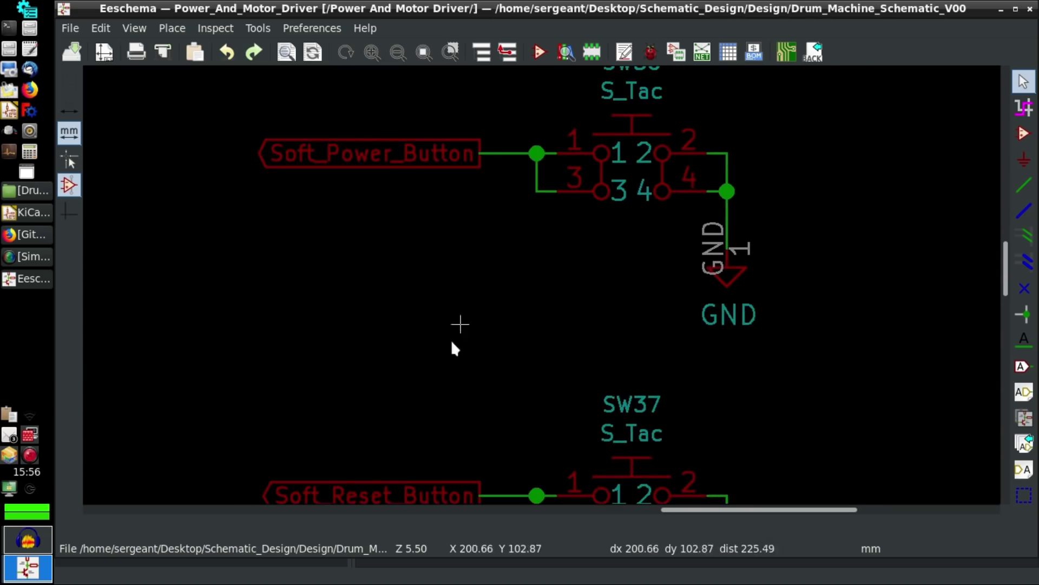
pyautogui.moveTo(478, 419); pyautogui.dragTo(498, 281, button='middle')
# Examine motor driver U9 with its supply connections, motor outputs and PWM, direction and enable labels.
pyautogui.scroll(-3, 366, 408)
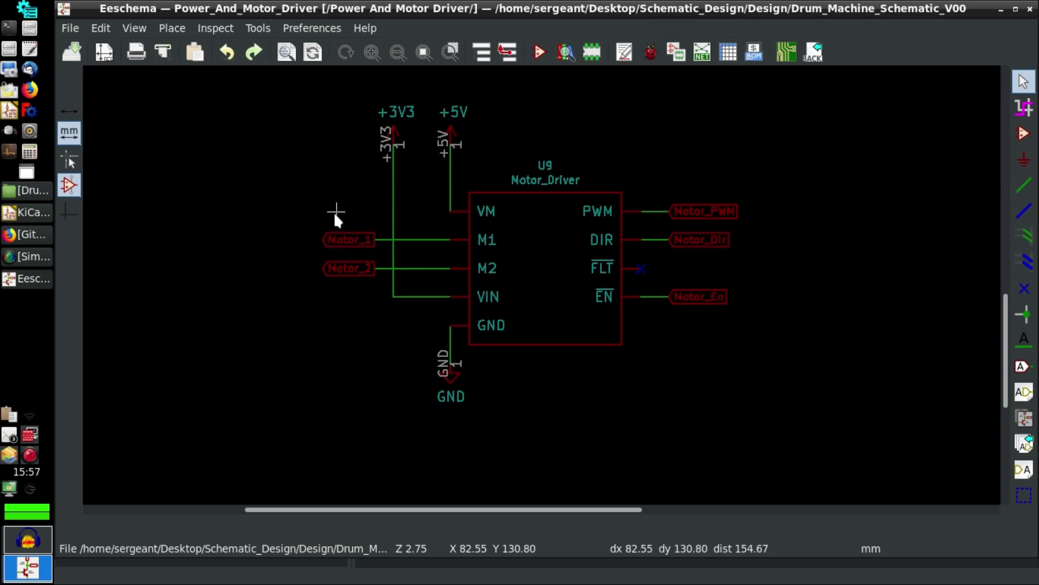
pyautogui.moveTo(287, 182); pyautogui.dragTo(346, 317)
# Leave the Power And Motor Driver sheet and view the six hierarchical sheets on the root sheet.
pyautogui.scroll(-5, 458, 373)
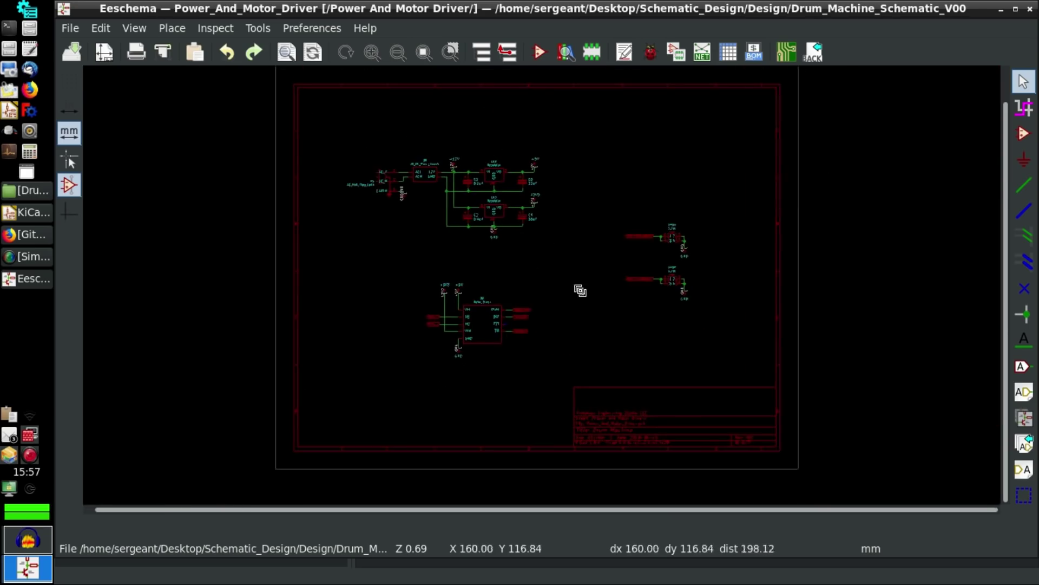
pyautogui.click(507, 52)
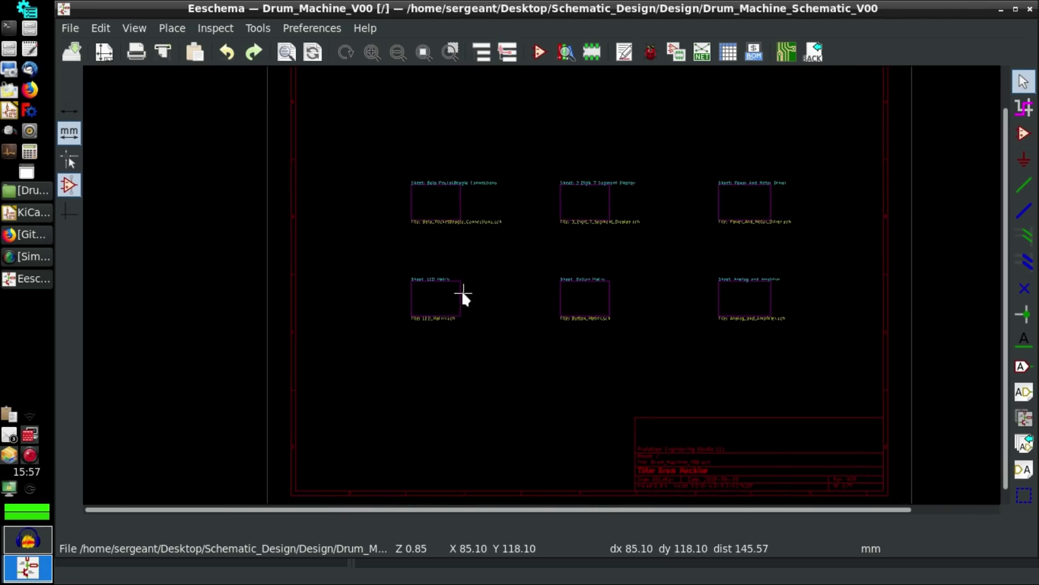
pyautogui.scroll(-1, 464, 294)
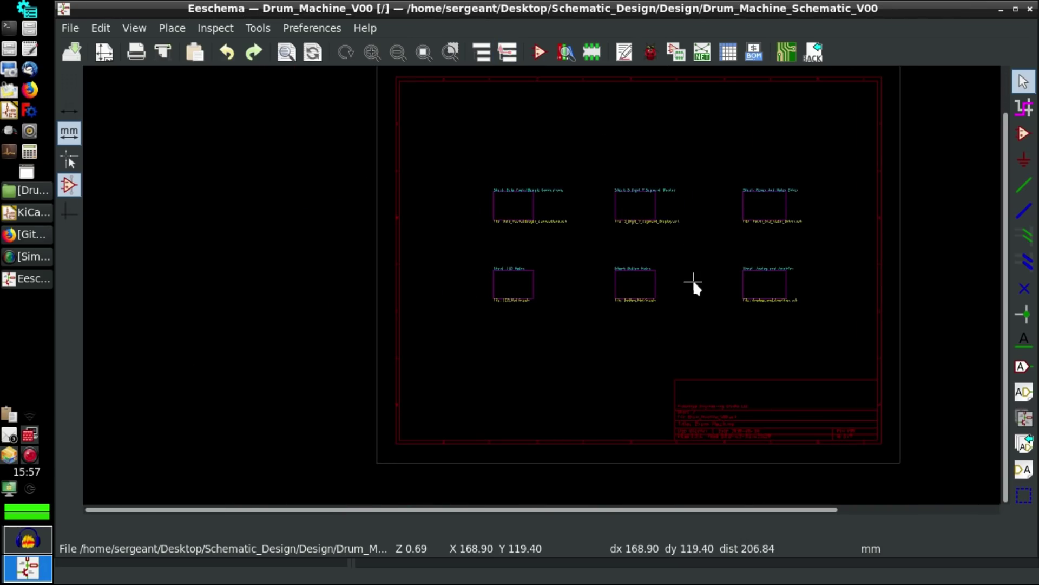